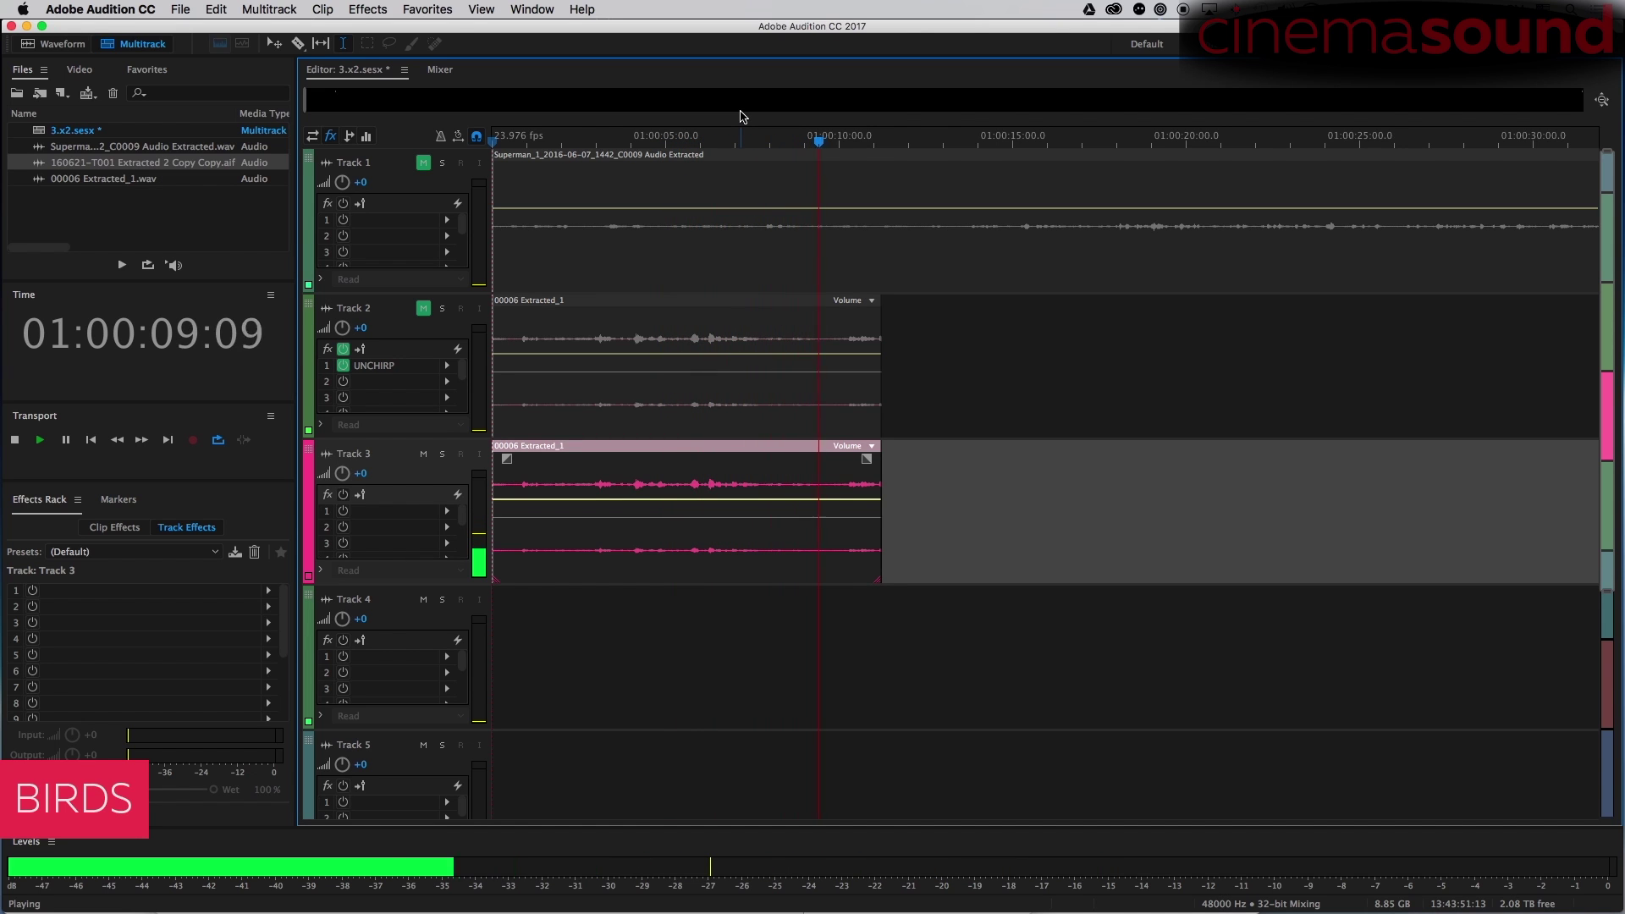
Stop the multitrack playback after about nine seconds of the bird-sound clip.
key("space")
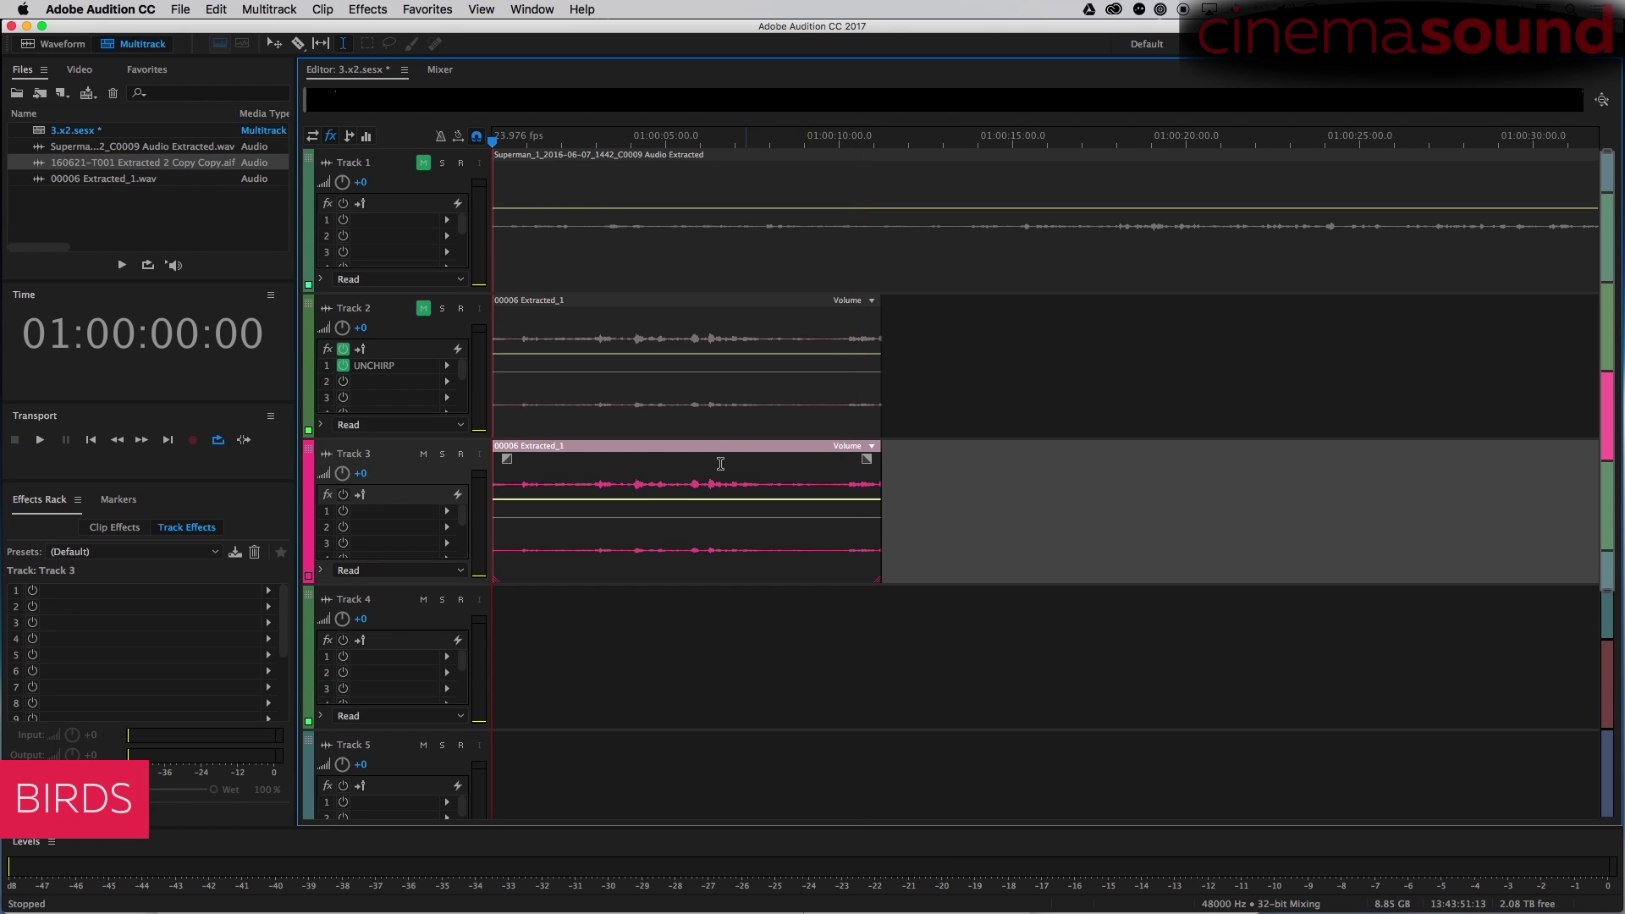
Open 00006 Extracted_1.wav in the Waveform editor as a spectrogram.
double_click(710, 456)
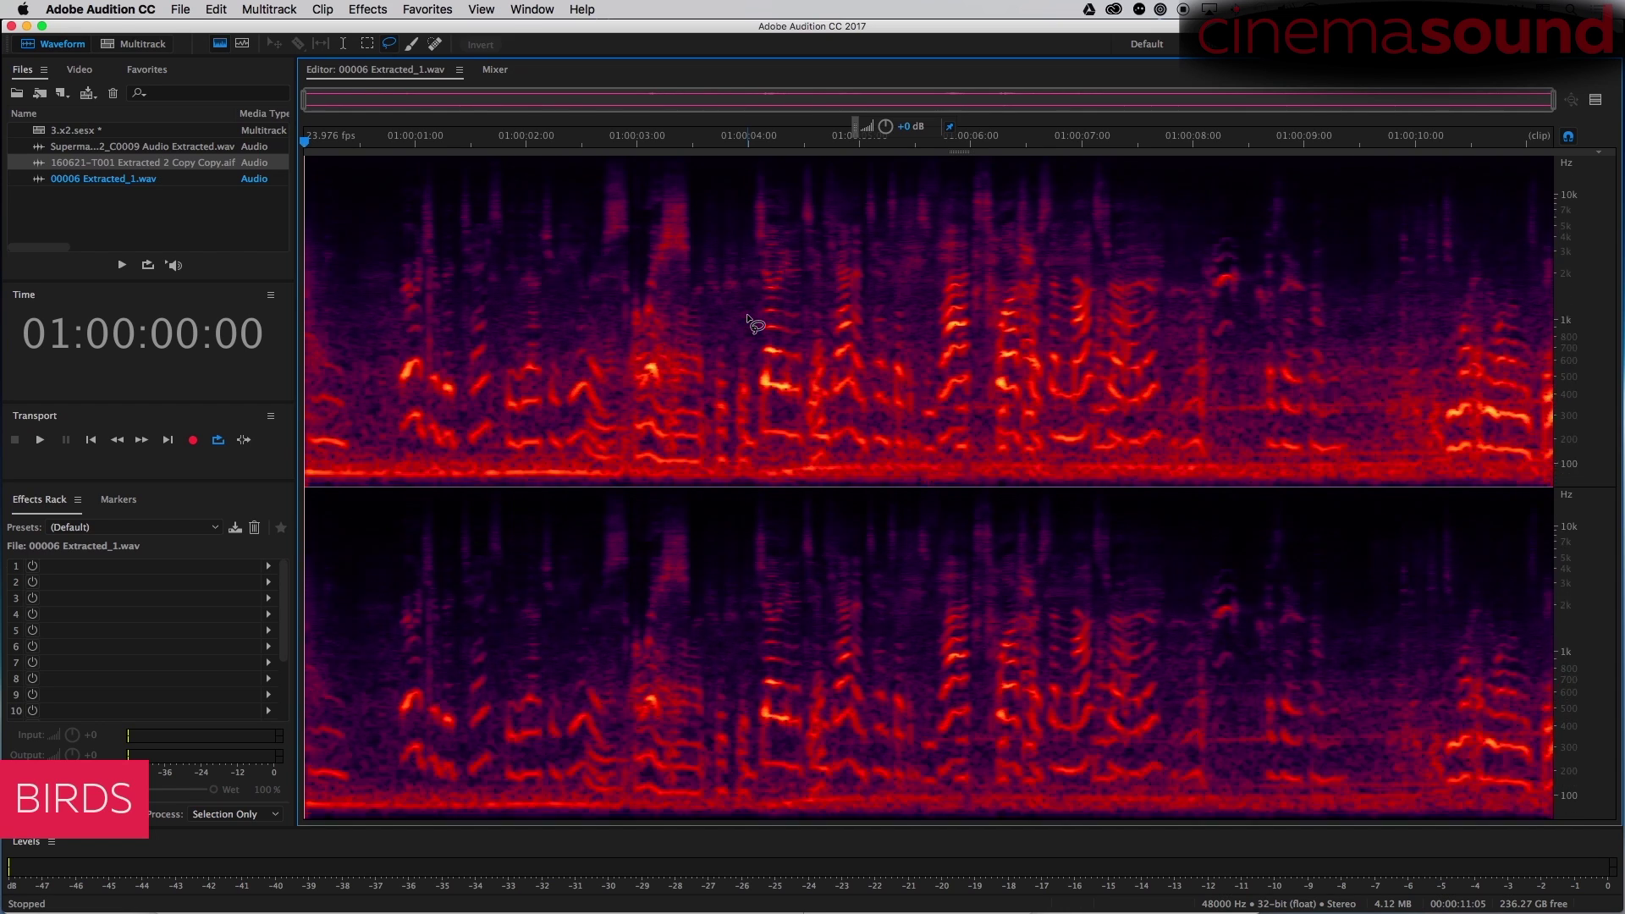
scroll(753, 322, "down", 1)
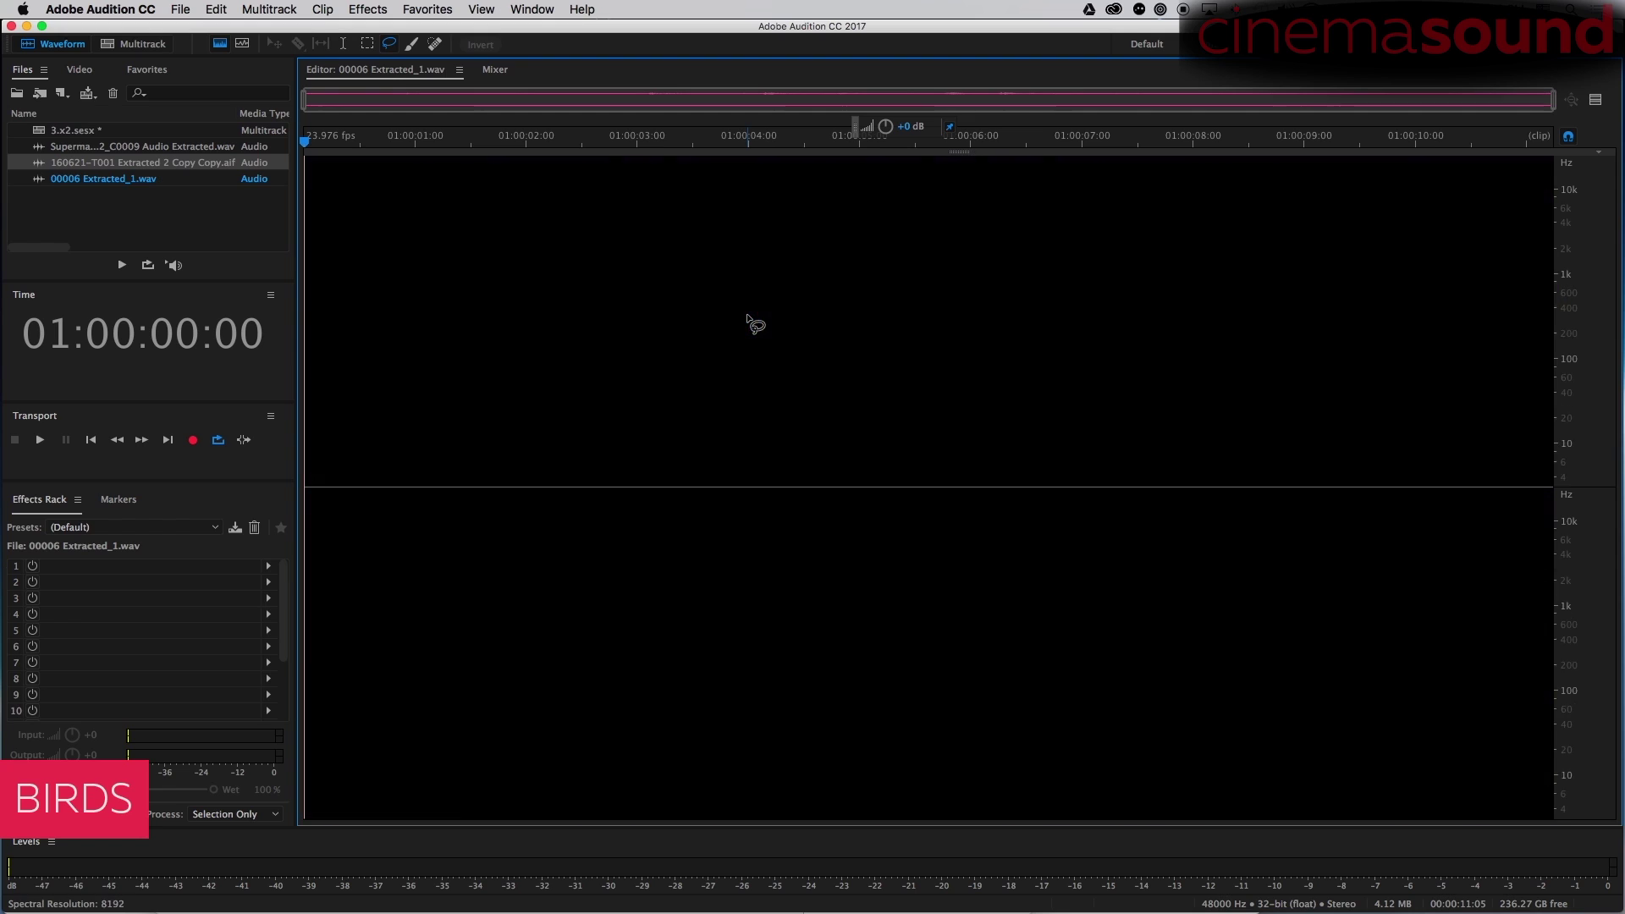
scroll(752, 323, "down", 1)
scroll(752, 322, "down", 1)
scroll(751, 323, "down", 1)
scroll(752, 322, "up", 1)
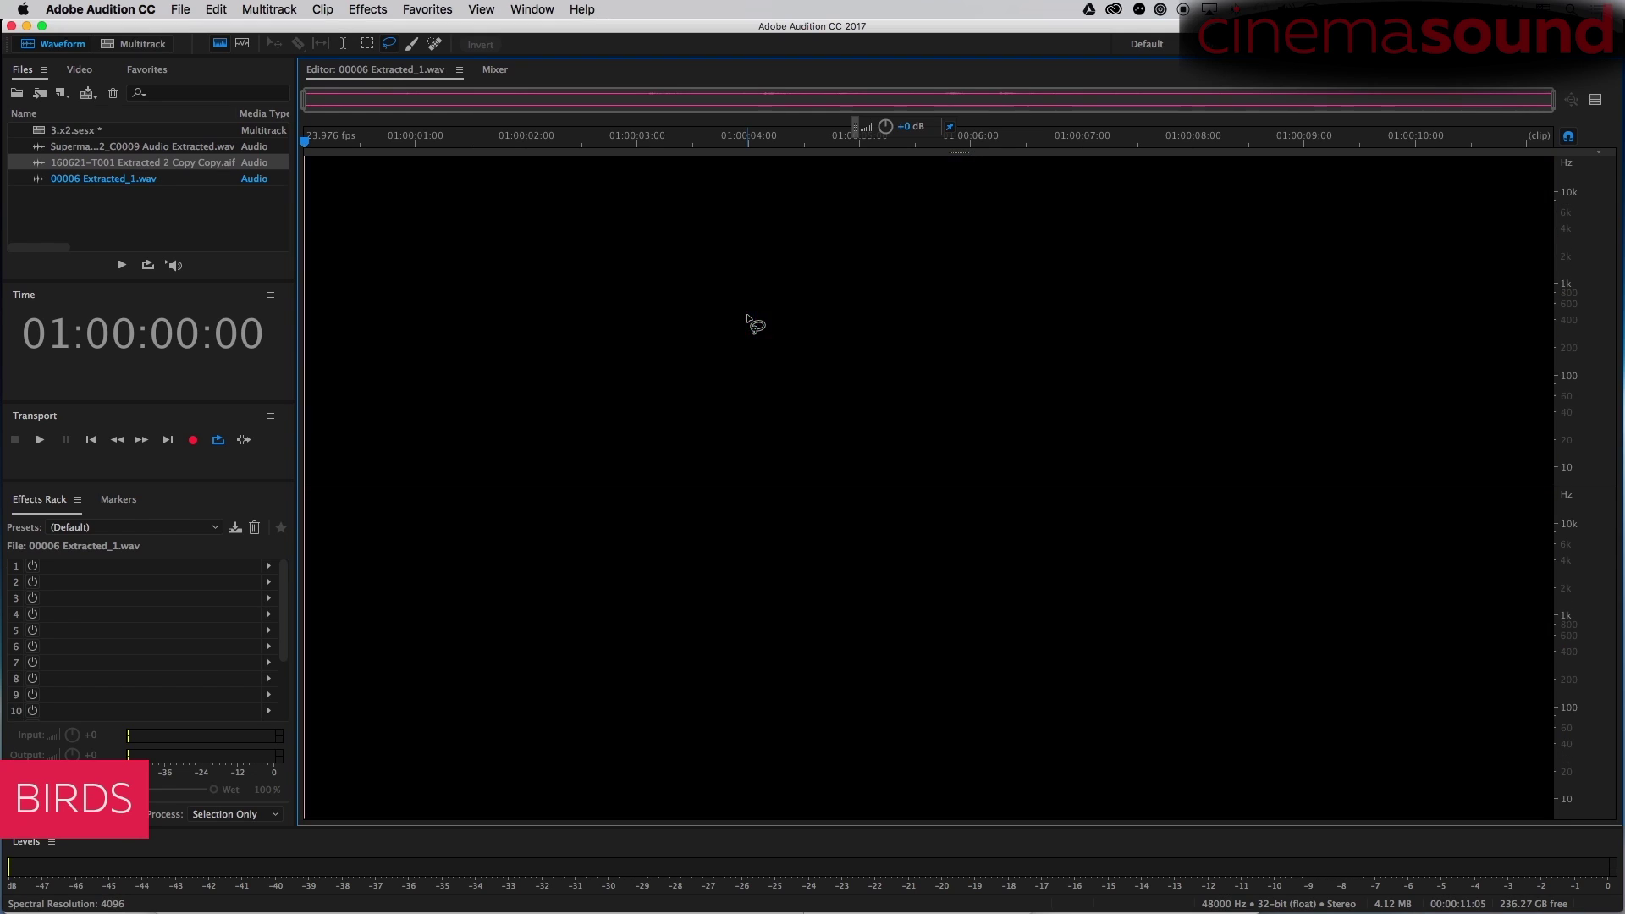
scroll(752, 324, "up", 1)
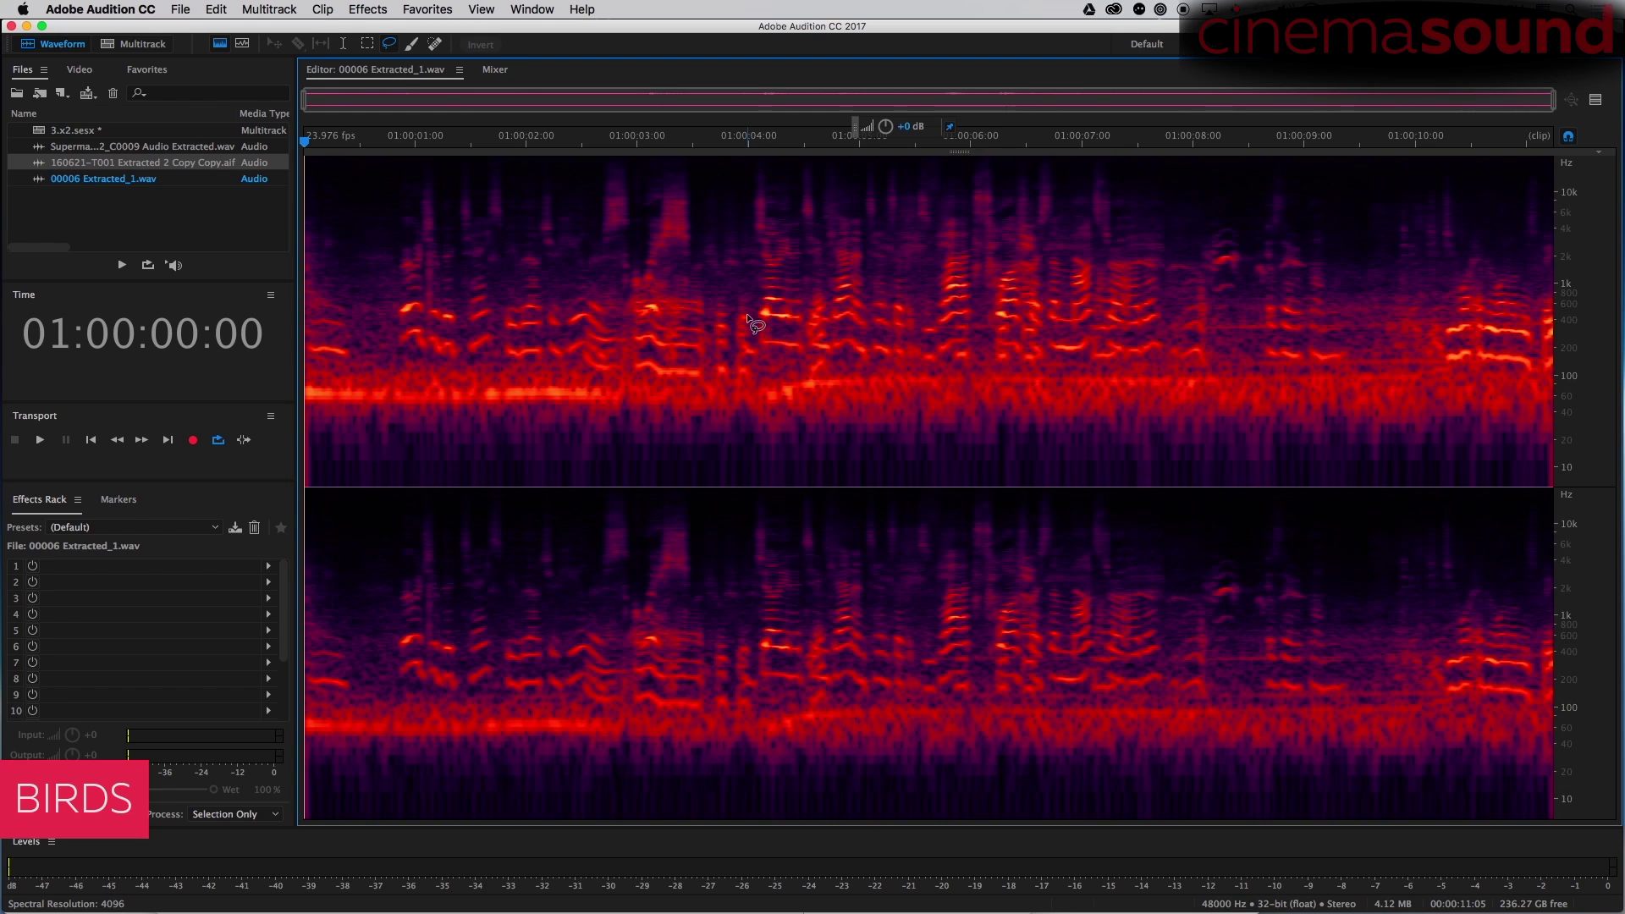
scroll(752, 322, "down", 1)
scroll(752, 324, "up", 1)
scroll(752, 323, "up", 1)
Play the clip, then audition trial lasso selections of low bands around eight seconds.
key("space")
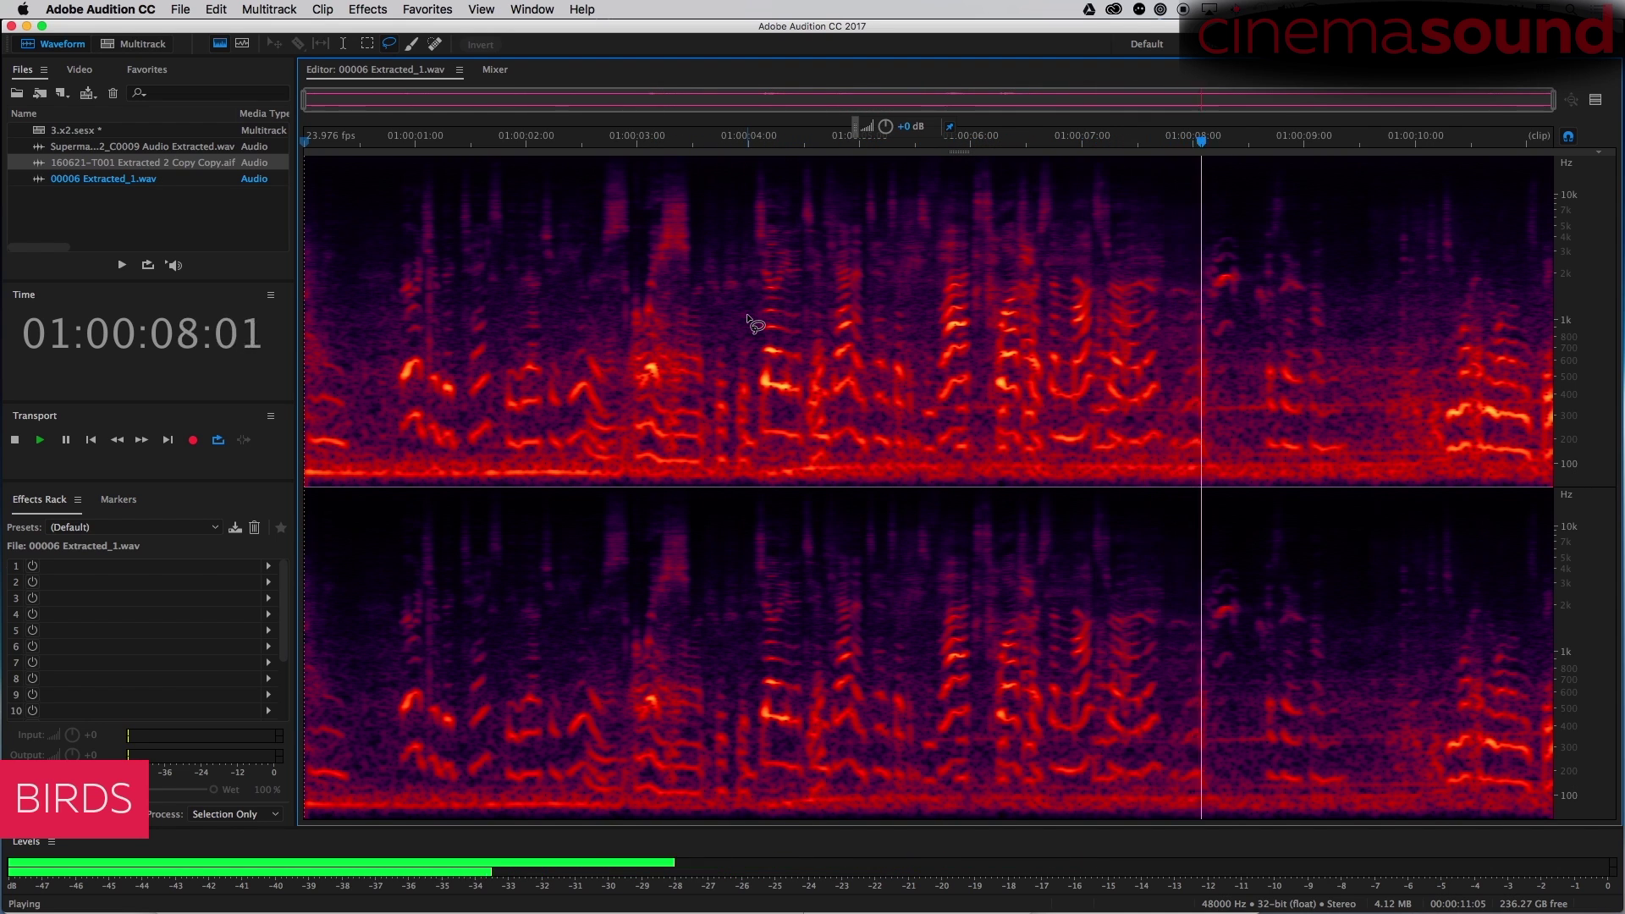
key("space")
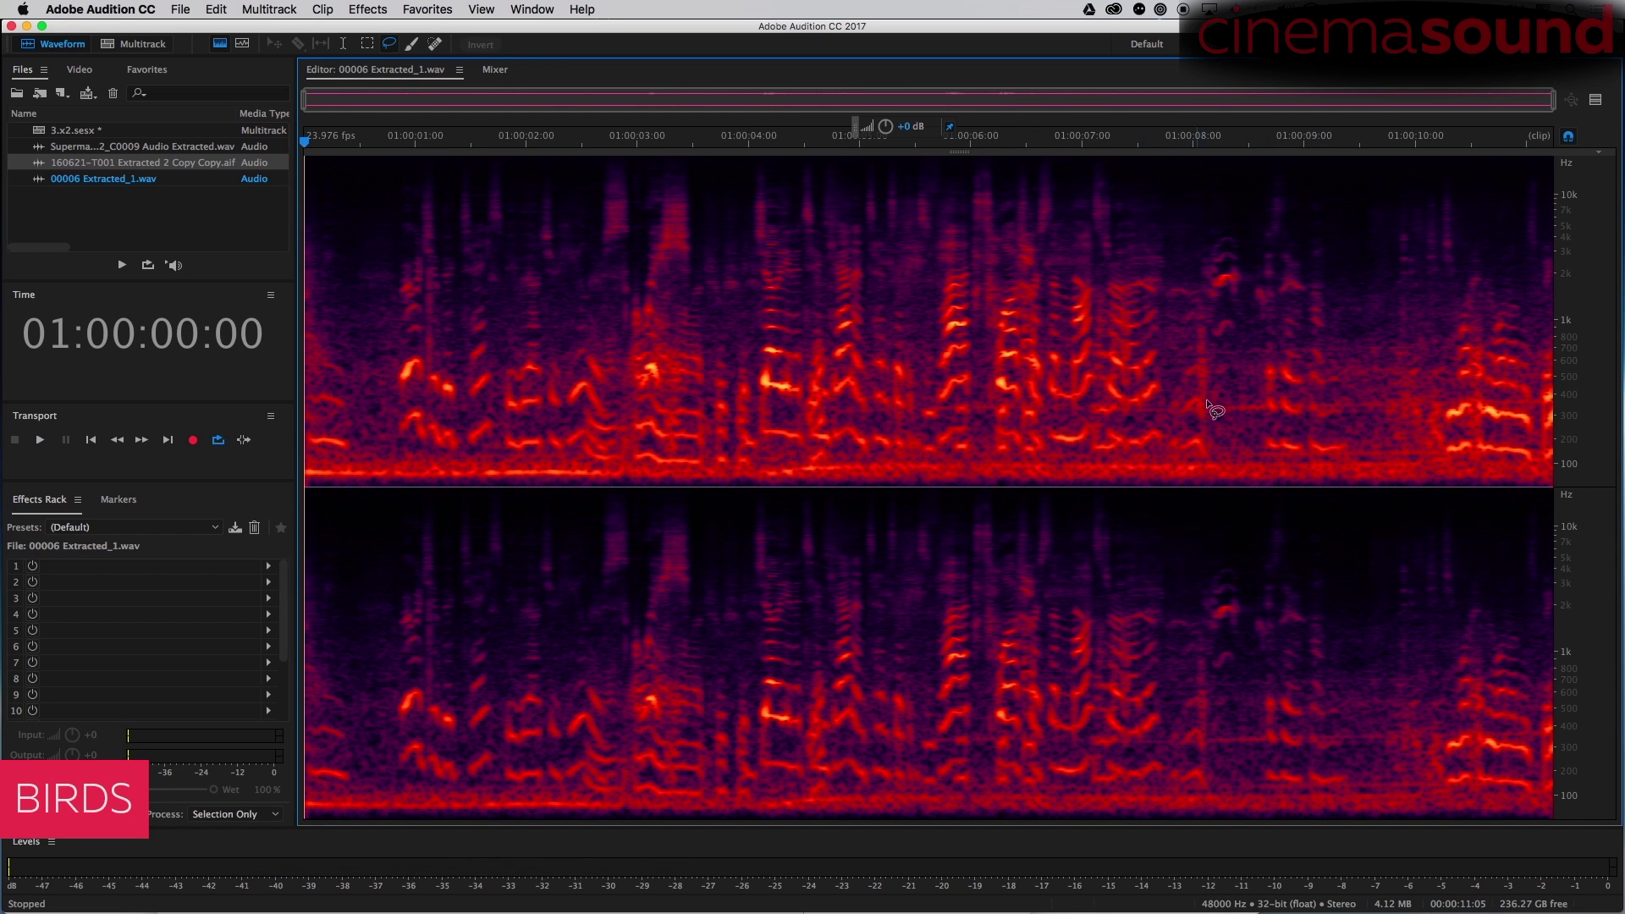
left_click_drag(1156, 413, 1152, 417)
key("space")
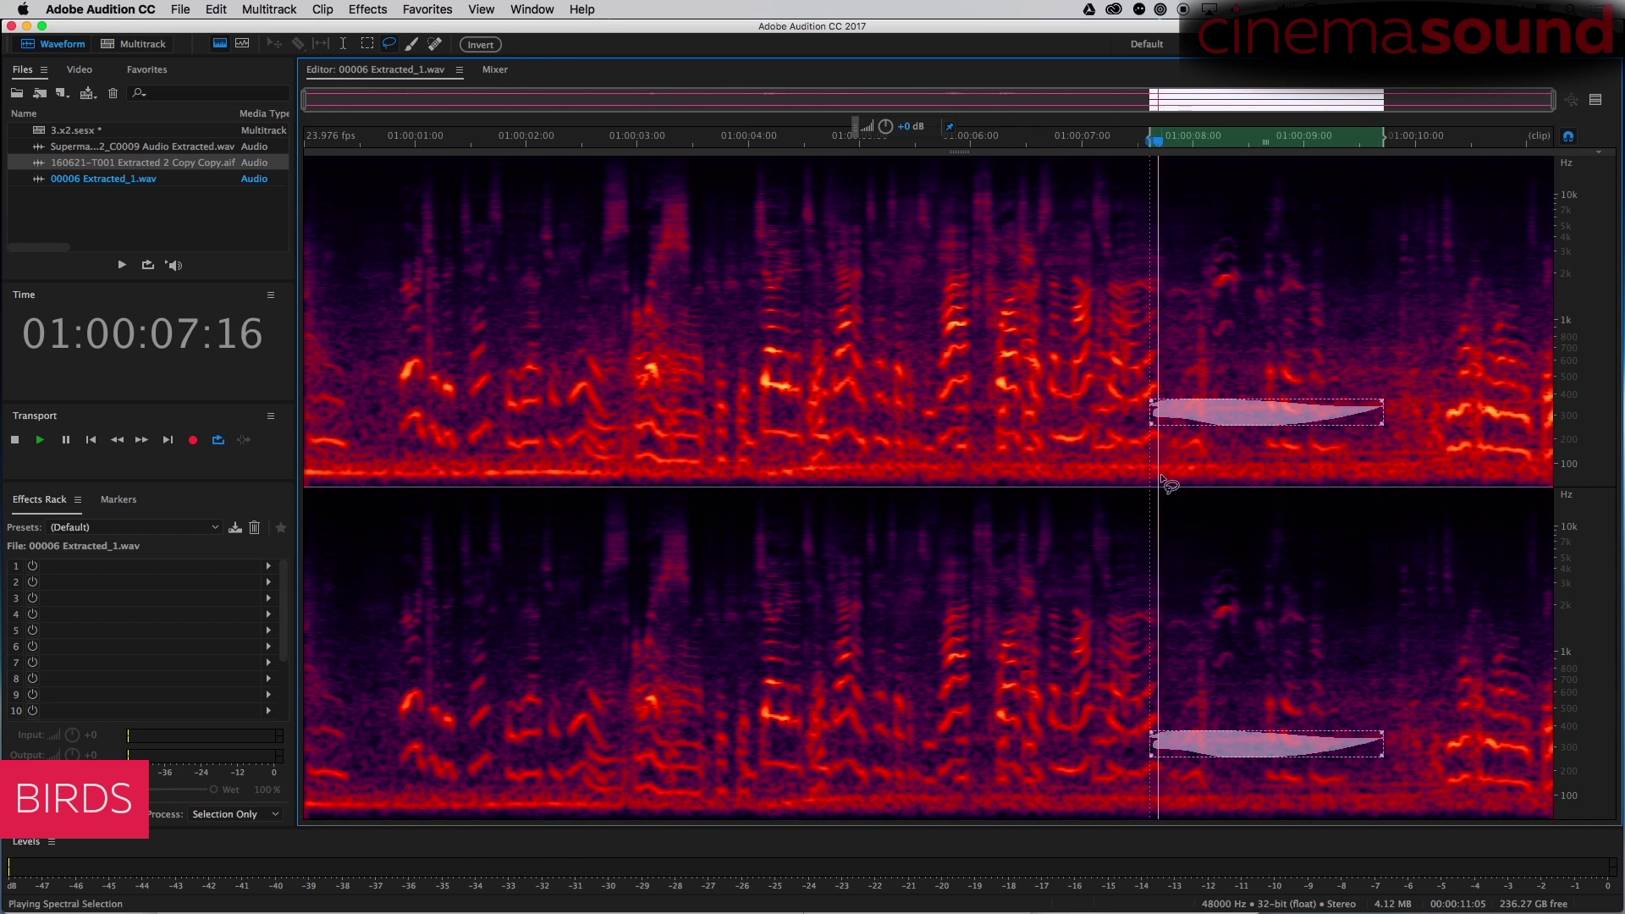
left_click_drag(1201, 445, 1436, 465)
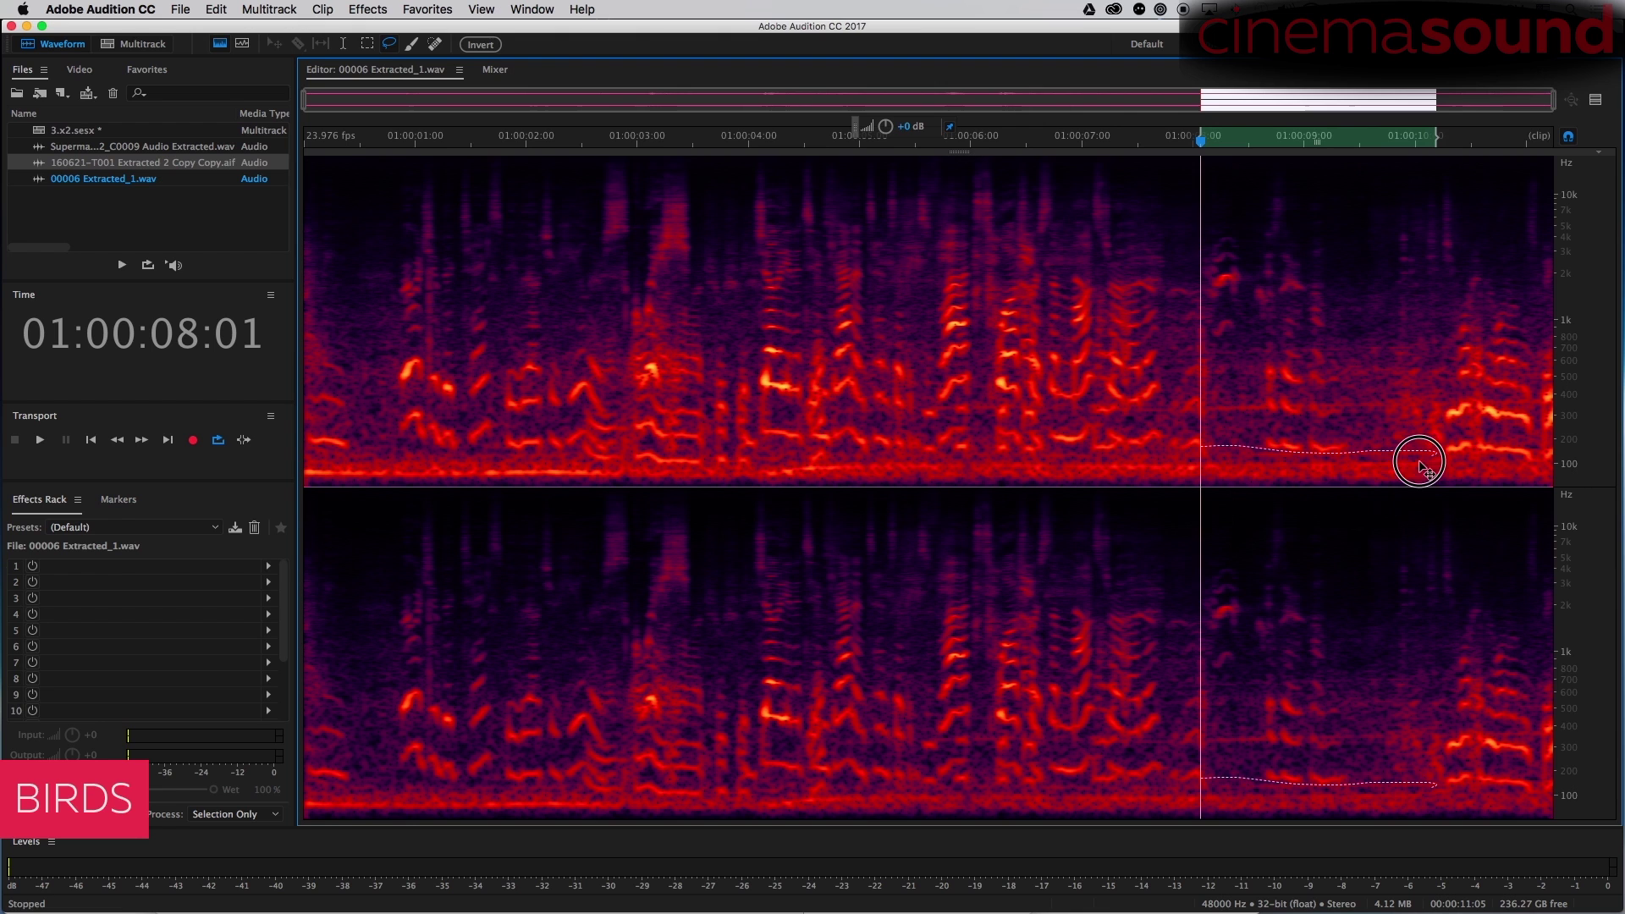
key("space")
key("space")
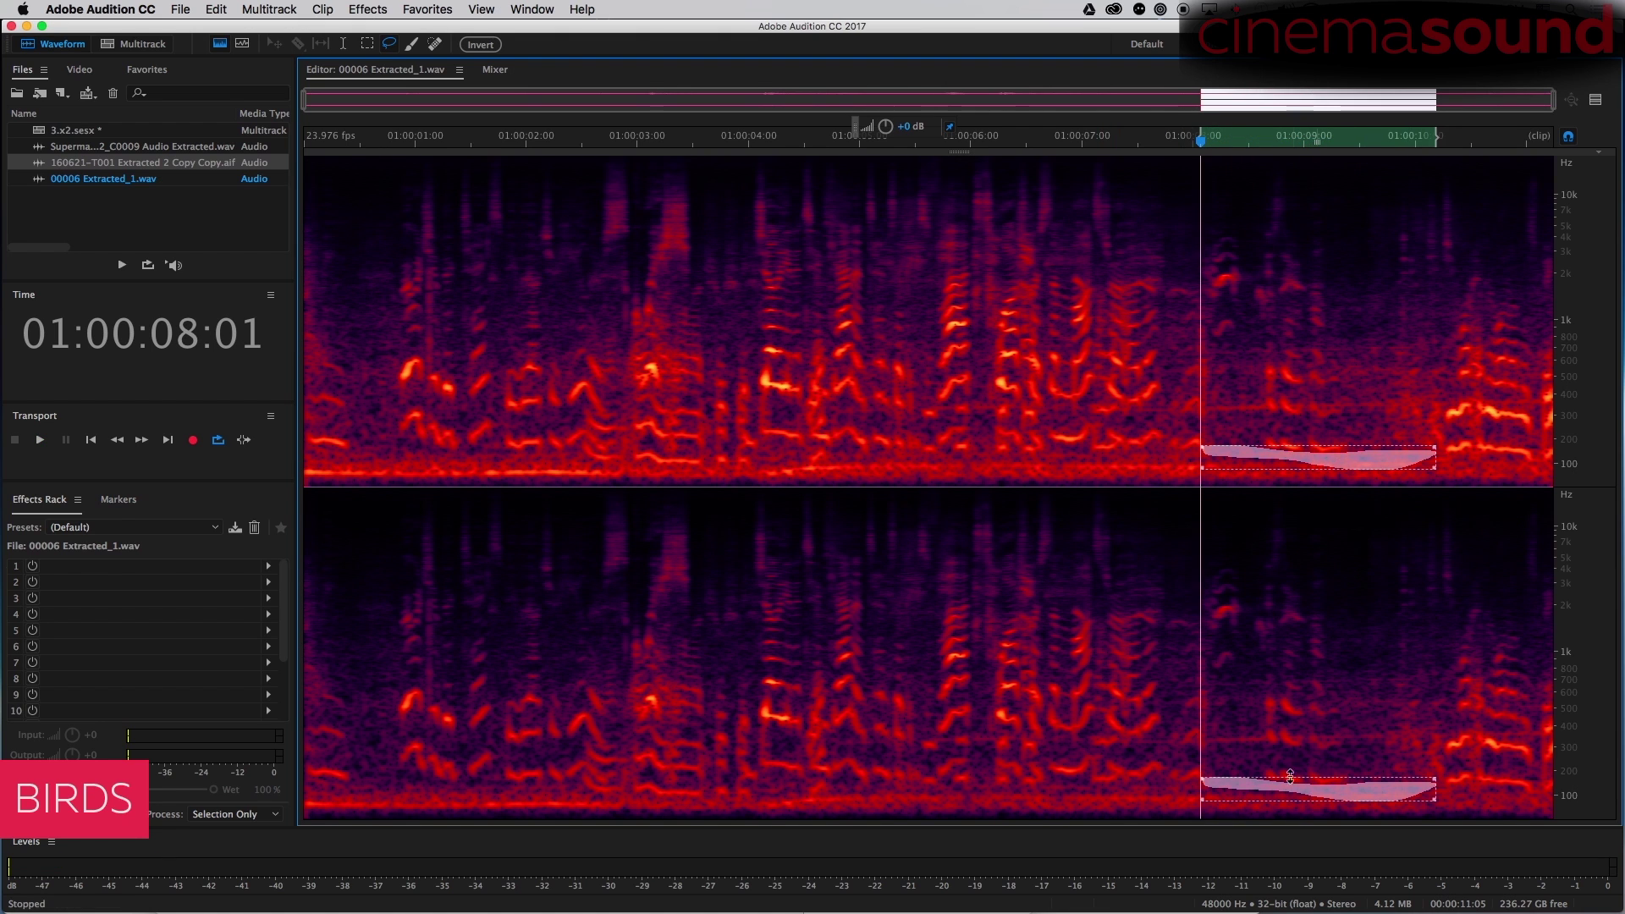
Preview the audio from just before the eight-second mark.
left_click(1180, 719)
key("space")
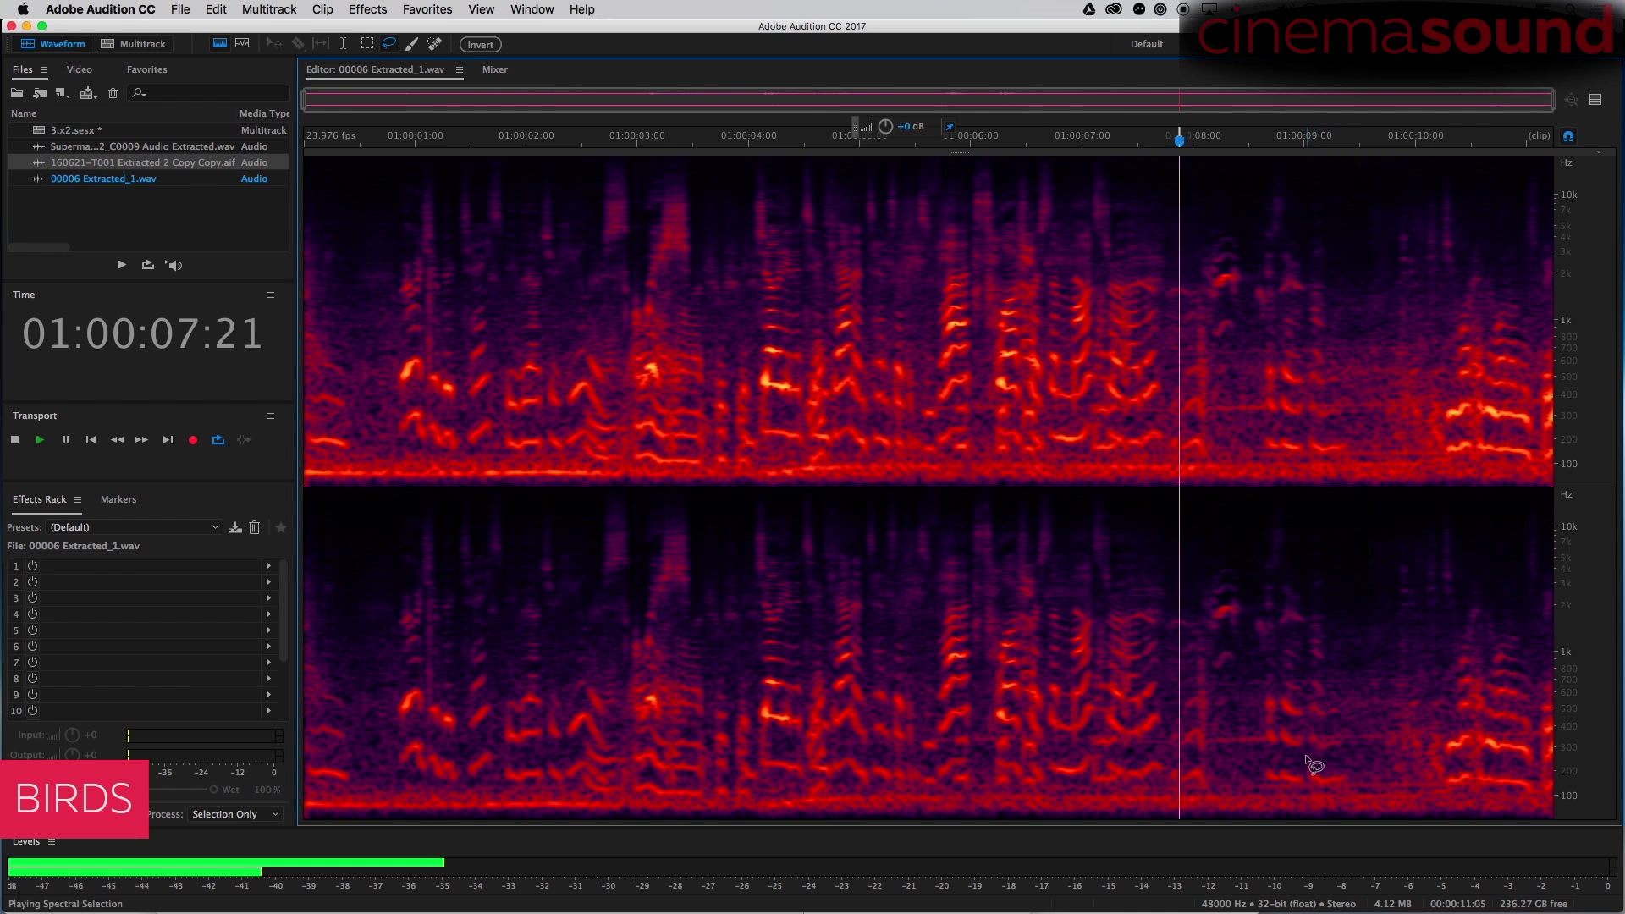
key("space")
left_click(1161, 696)
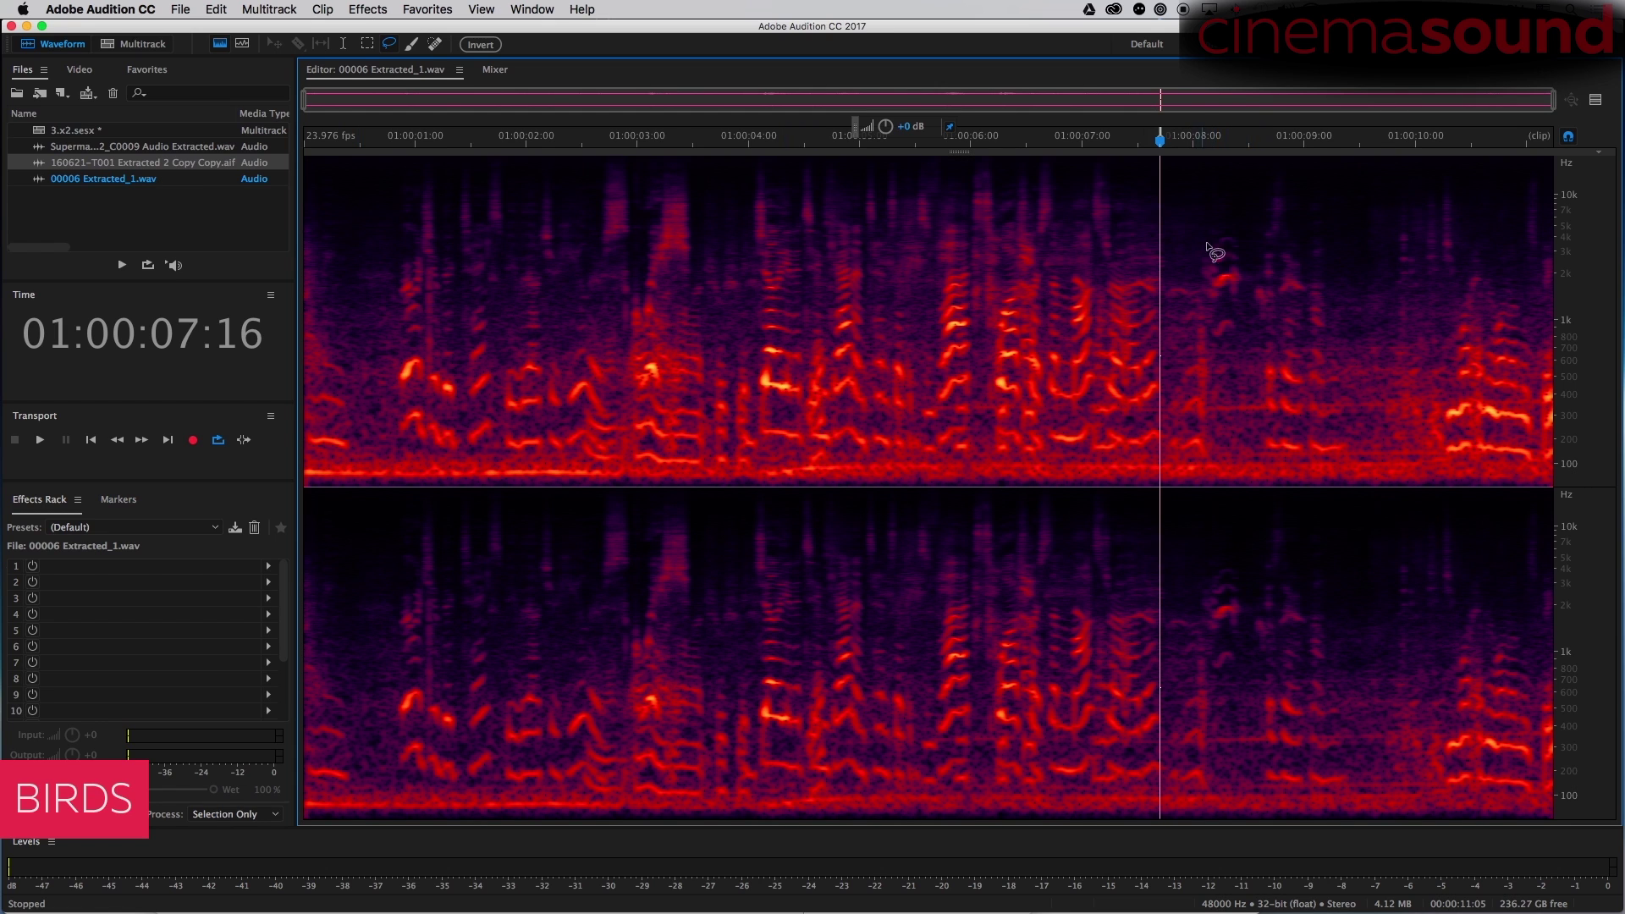
Audition chirp selections near eight seconds, then lasso the chirp between seven and nine seconds.
mouse_move(1209, 248)
left_mouse_down()
mouse_move(1253, 291)
mouse_move(1189, 362)
left_mouse_up()
key("space")
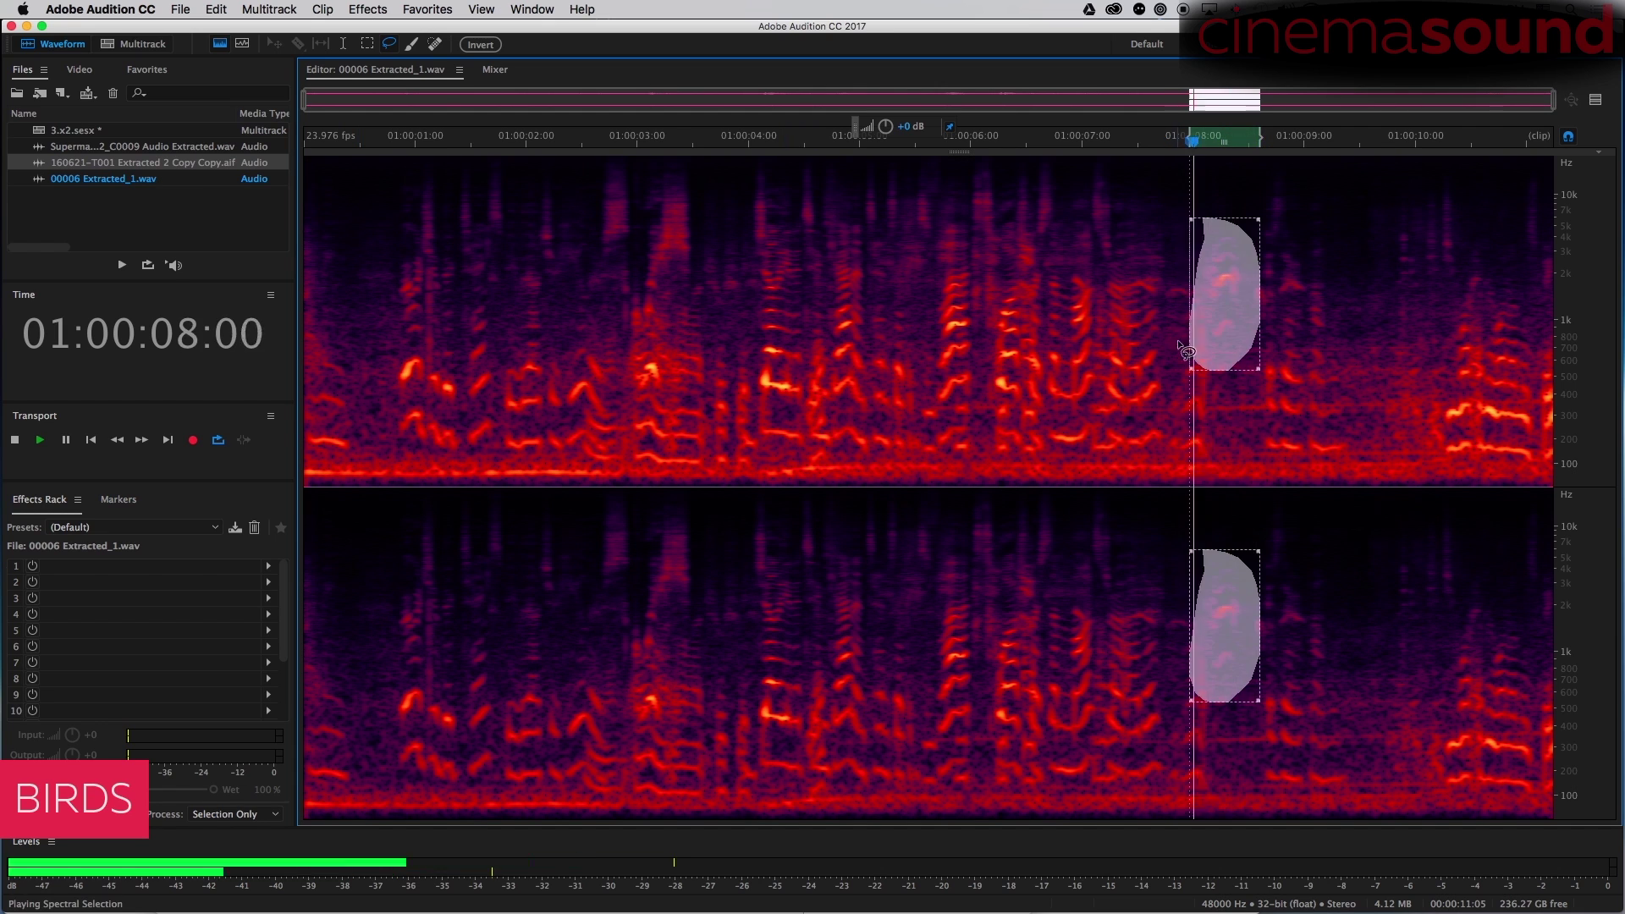
left_click_drag(1222, 329, 1075, 367)
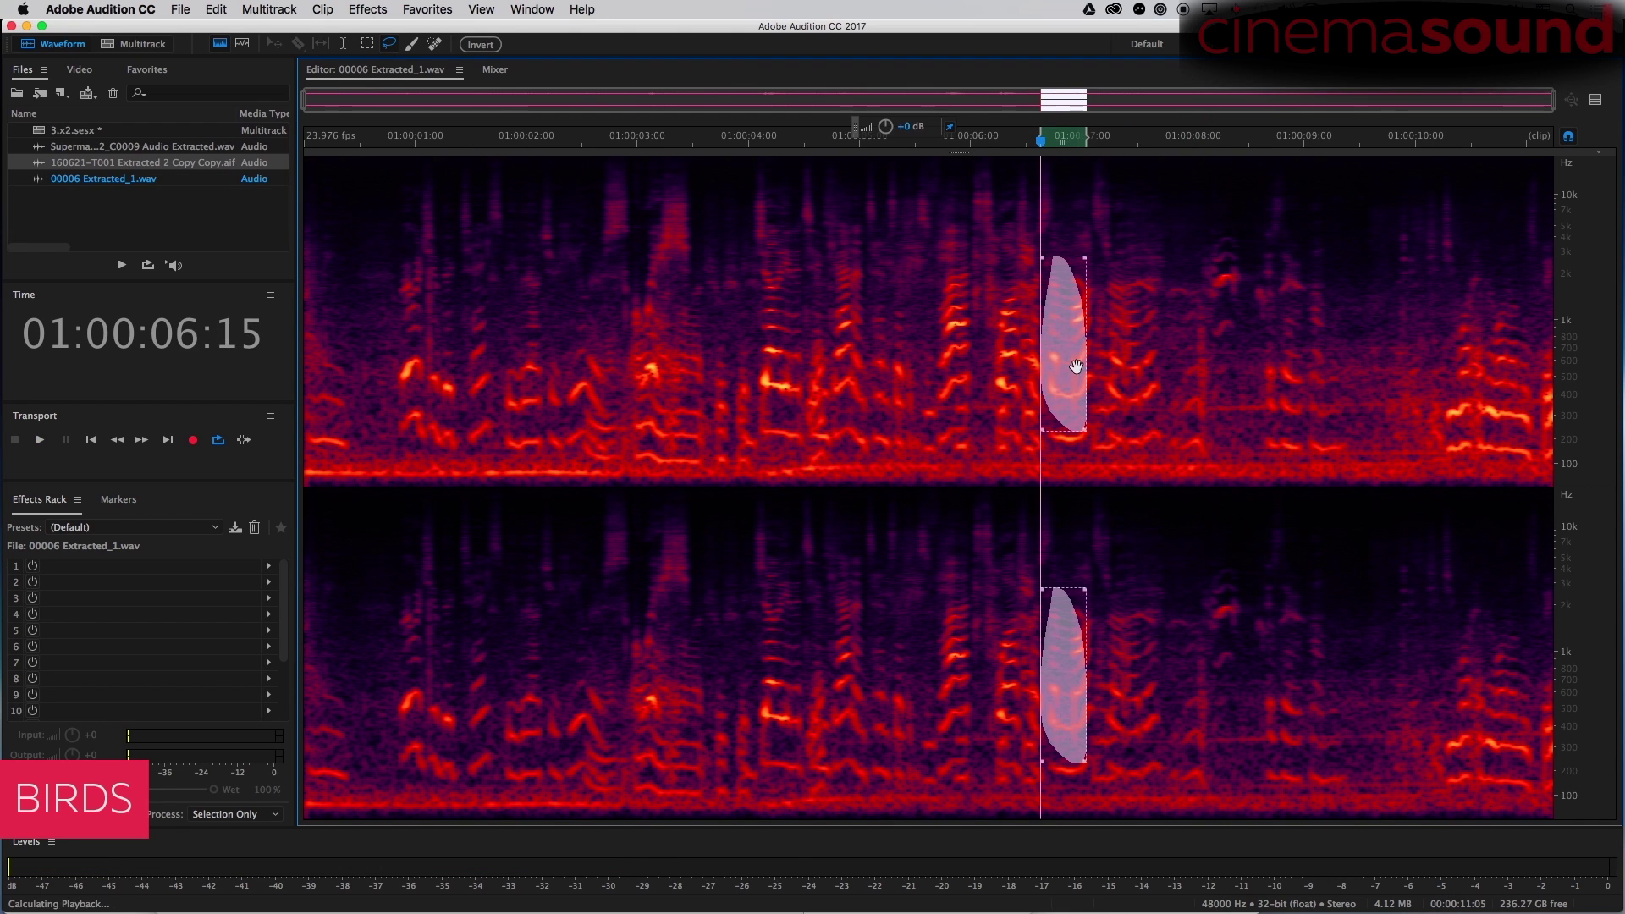
left_click_drag(1258, 352, 1256, 349)
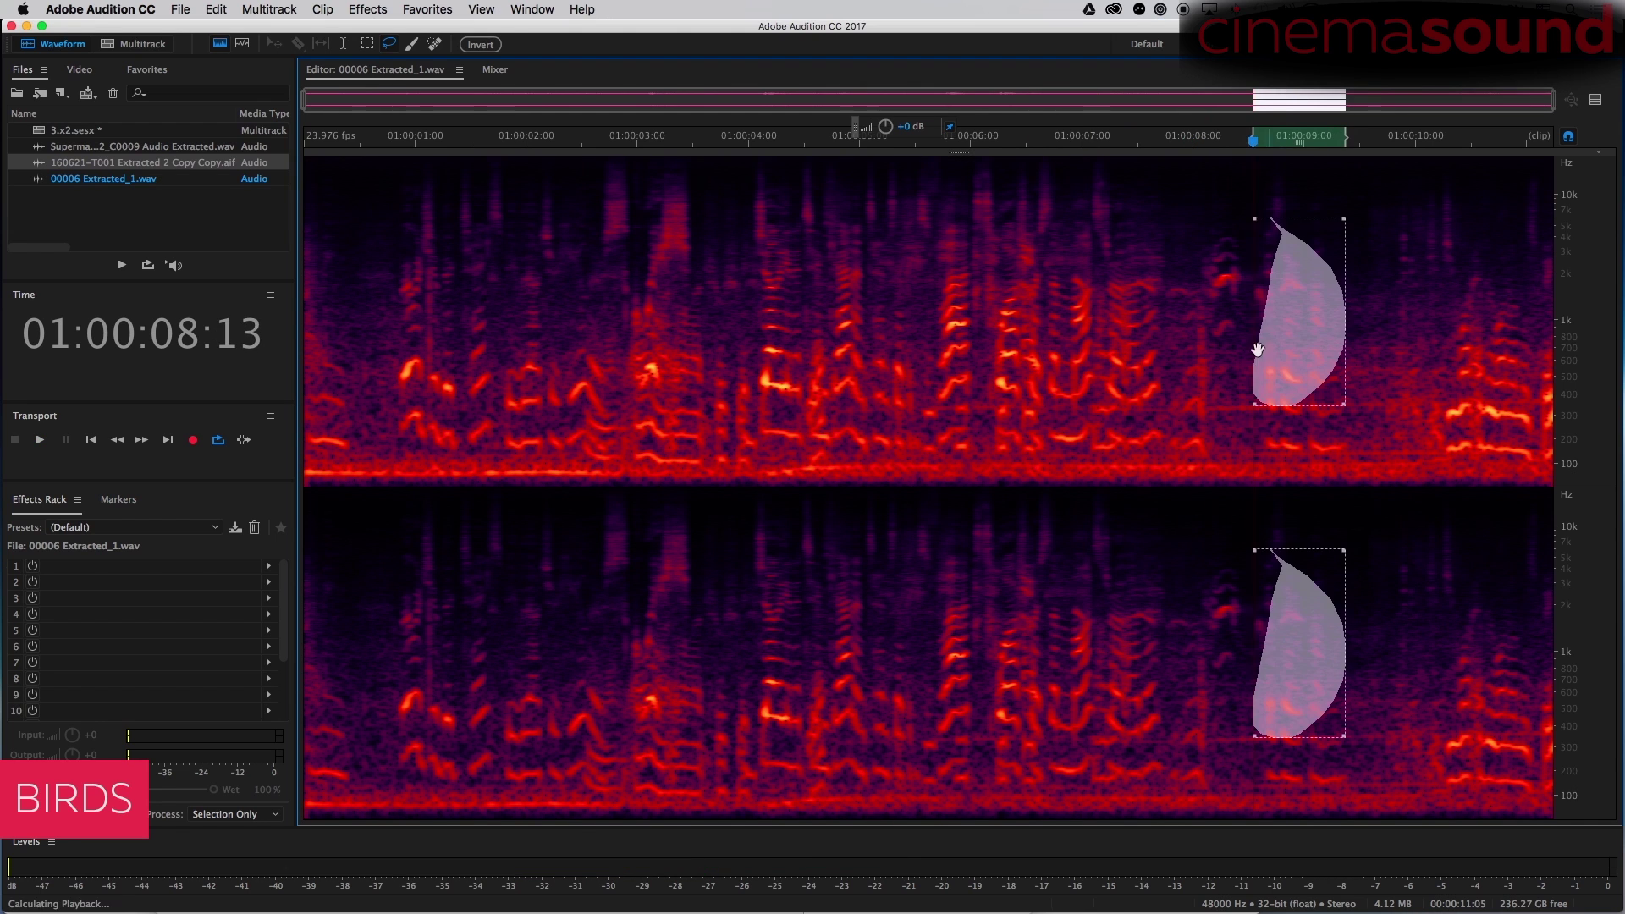
left_click(1221, 398)
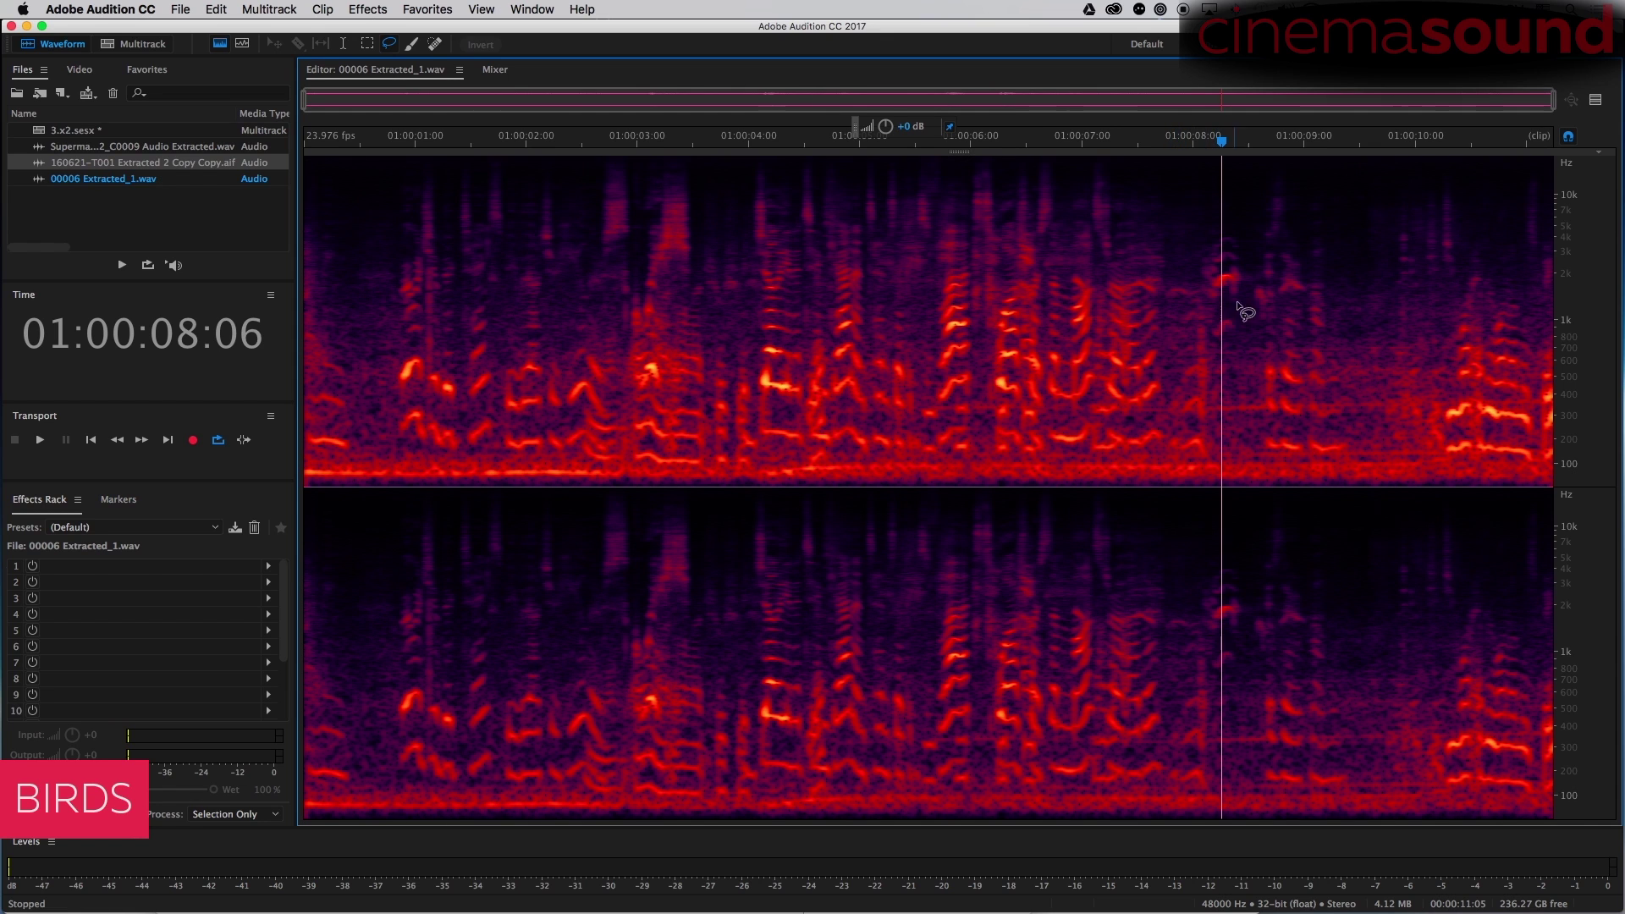
mouse_move(1263, 291)
left_mouse_down()
mouse_move(1179, 291)
mouse_move(1168, 457)
left_mouse_up()
Mix-paste room tone into the selected chirp, then audition room tone at the clip start.
left_click(831, 370)
key("ctrl+shift+v")
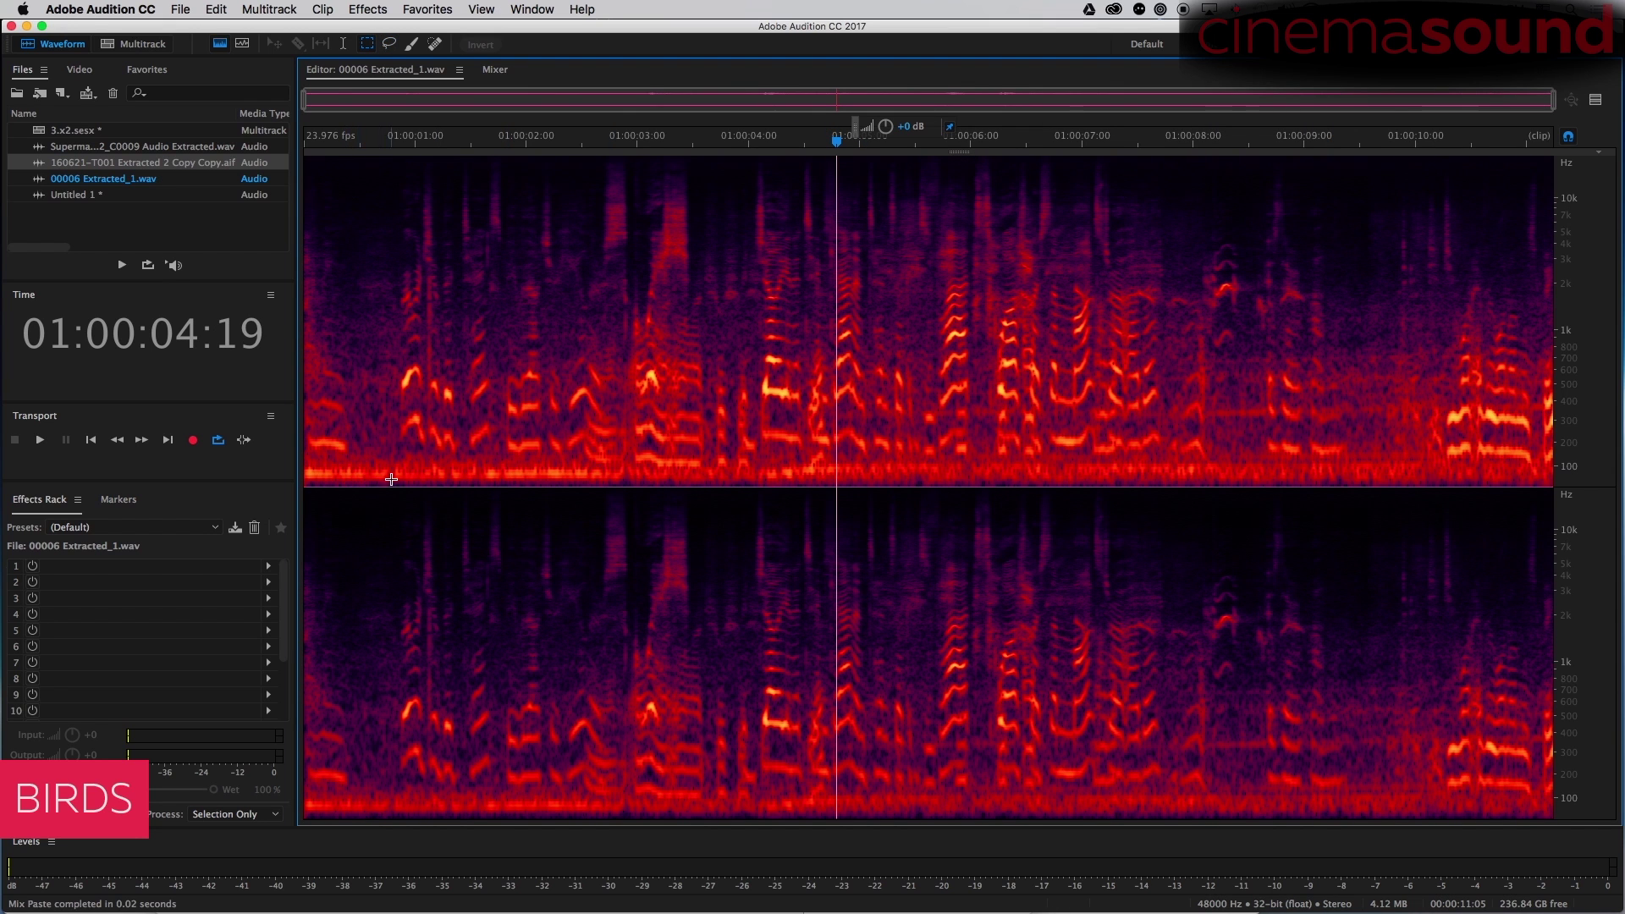
left_click_drag(343, 209, 405, 486)
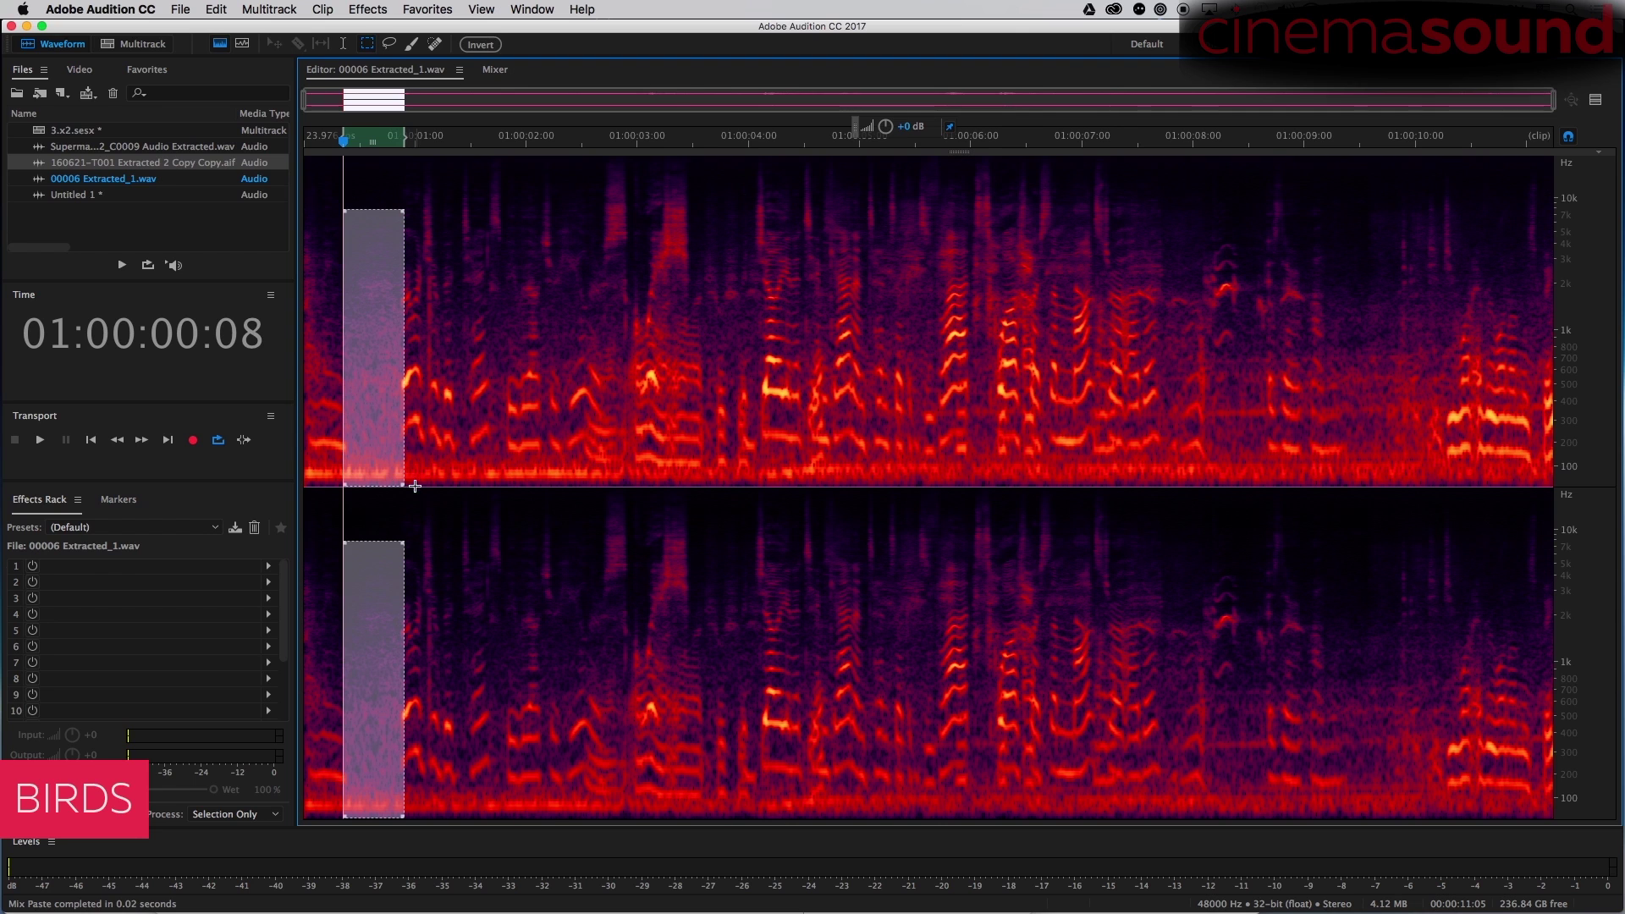
key("space")
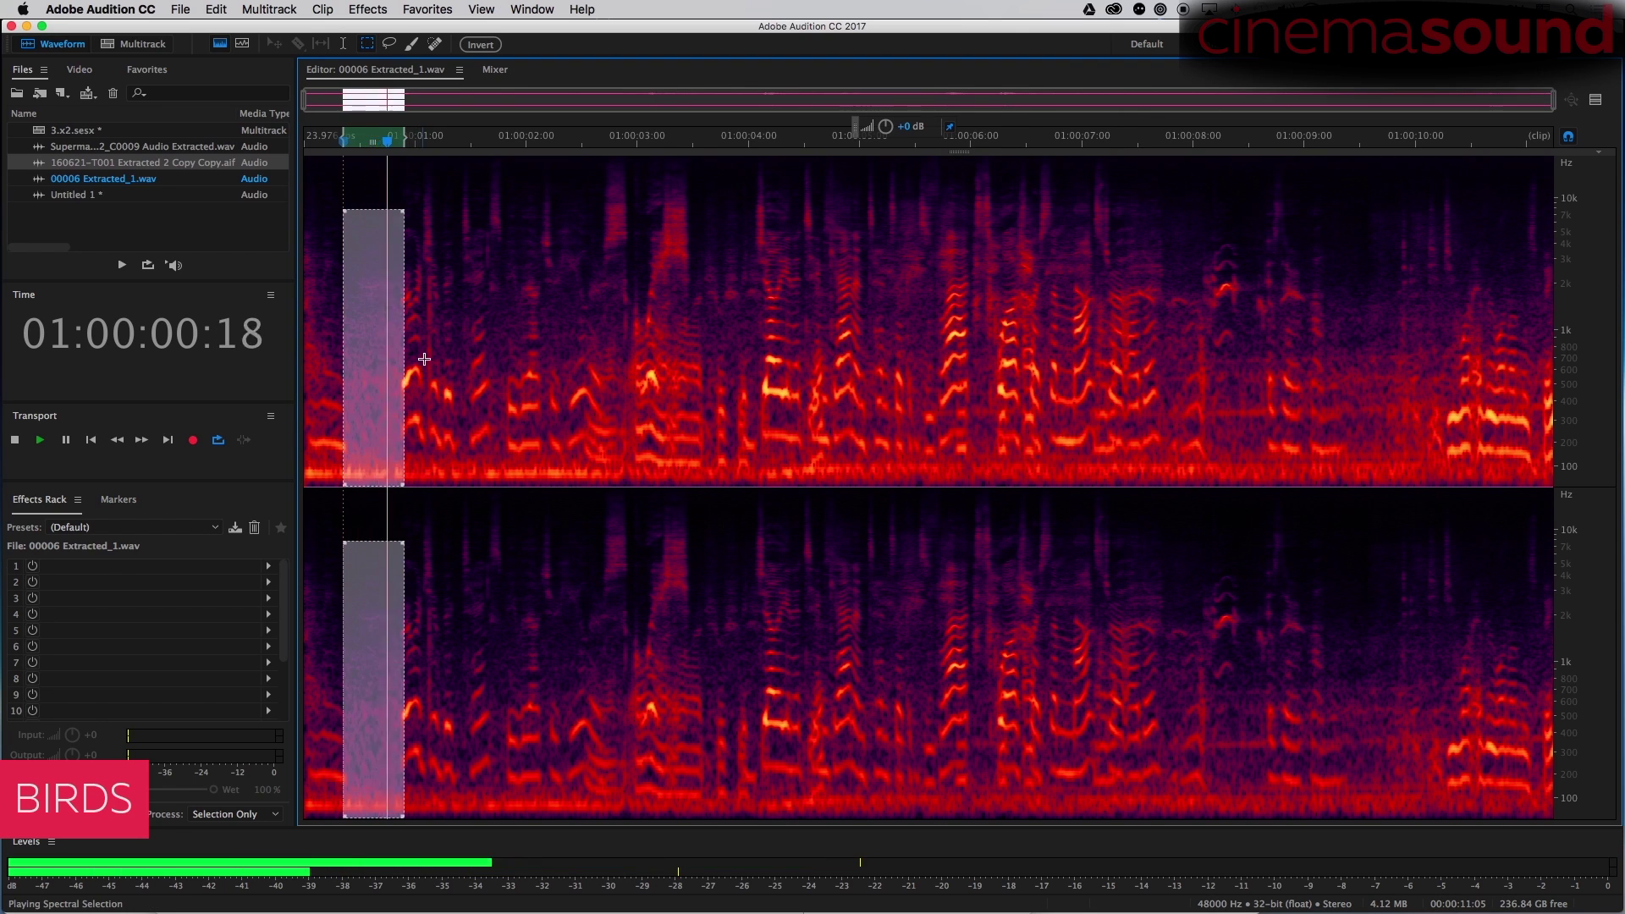
left_click(426, 358)
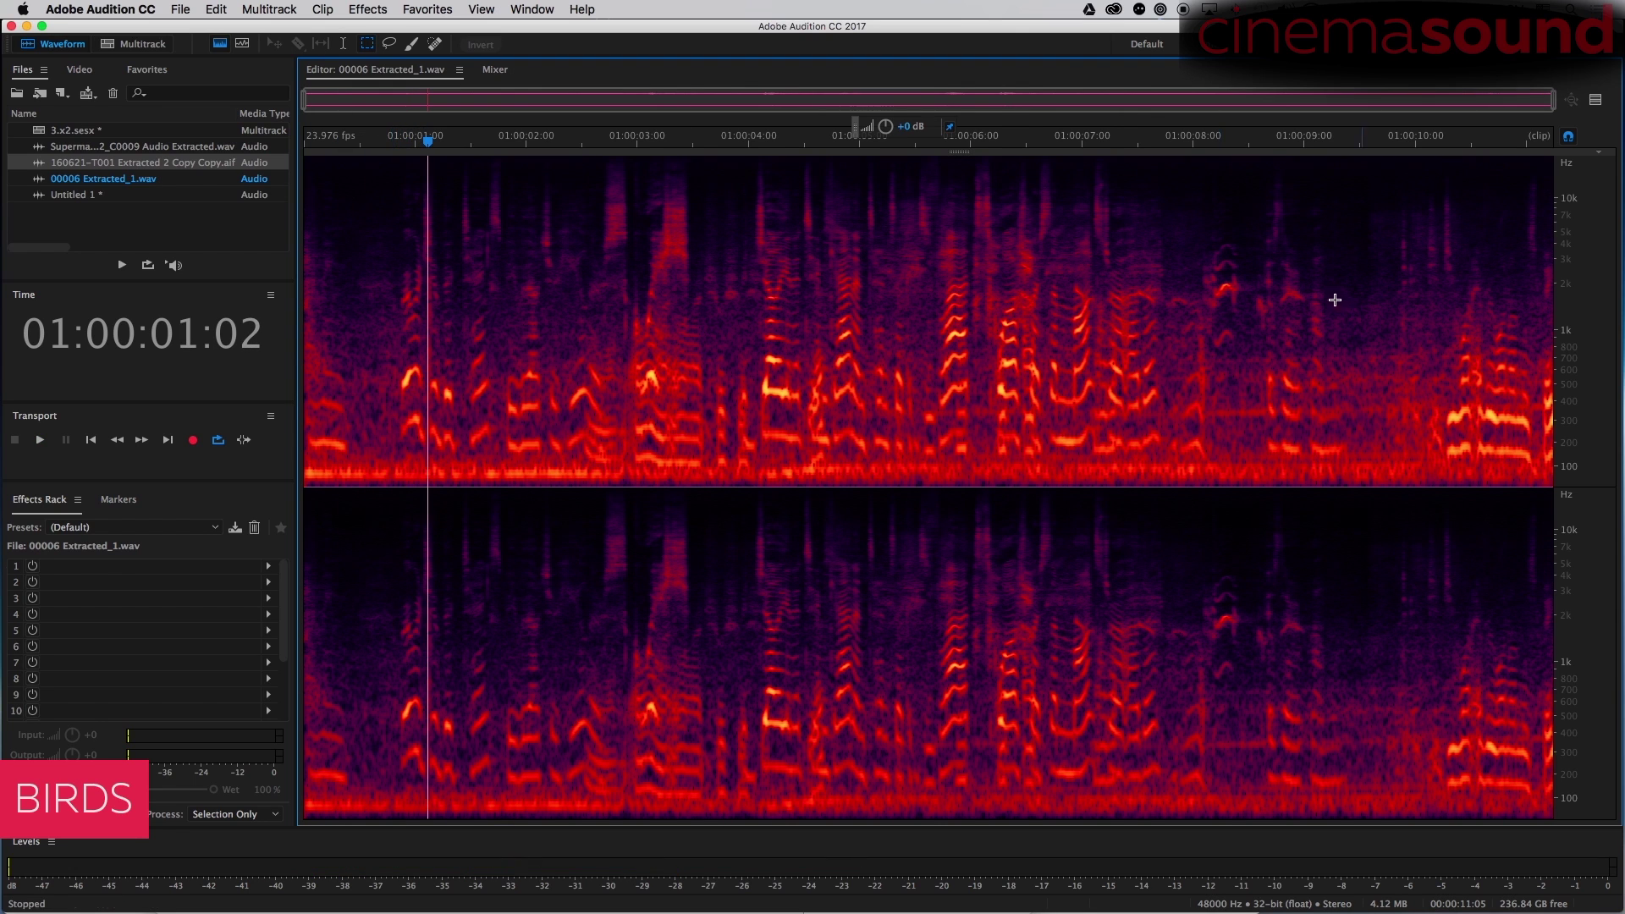
Preview from about seven seconds and select a short room-tone span near the start.
left_click(1166, 267)
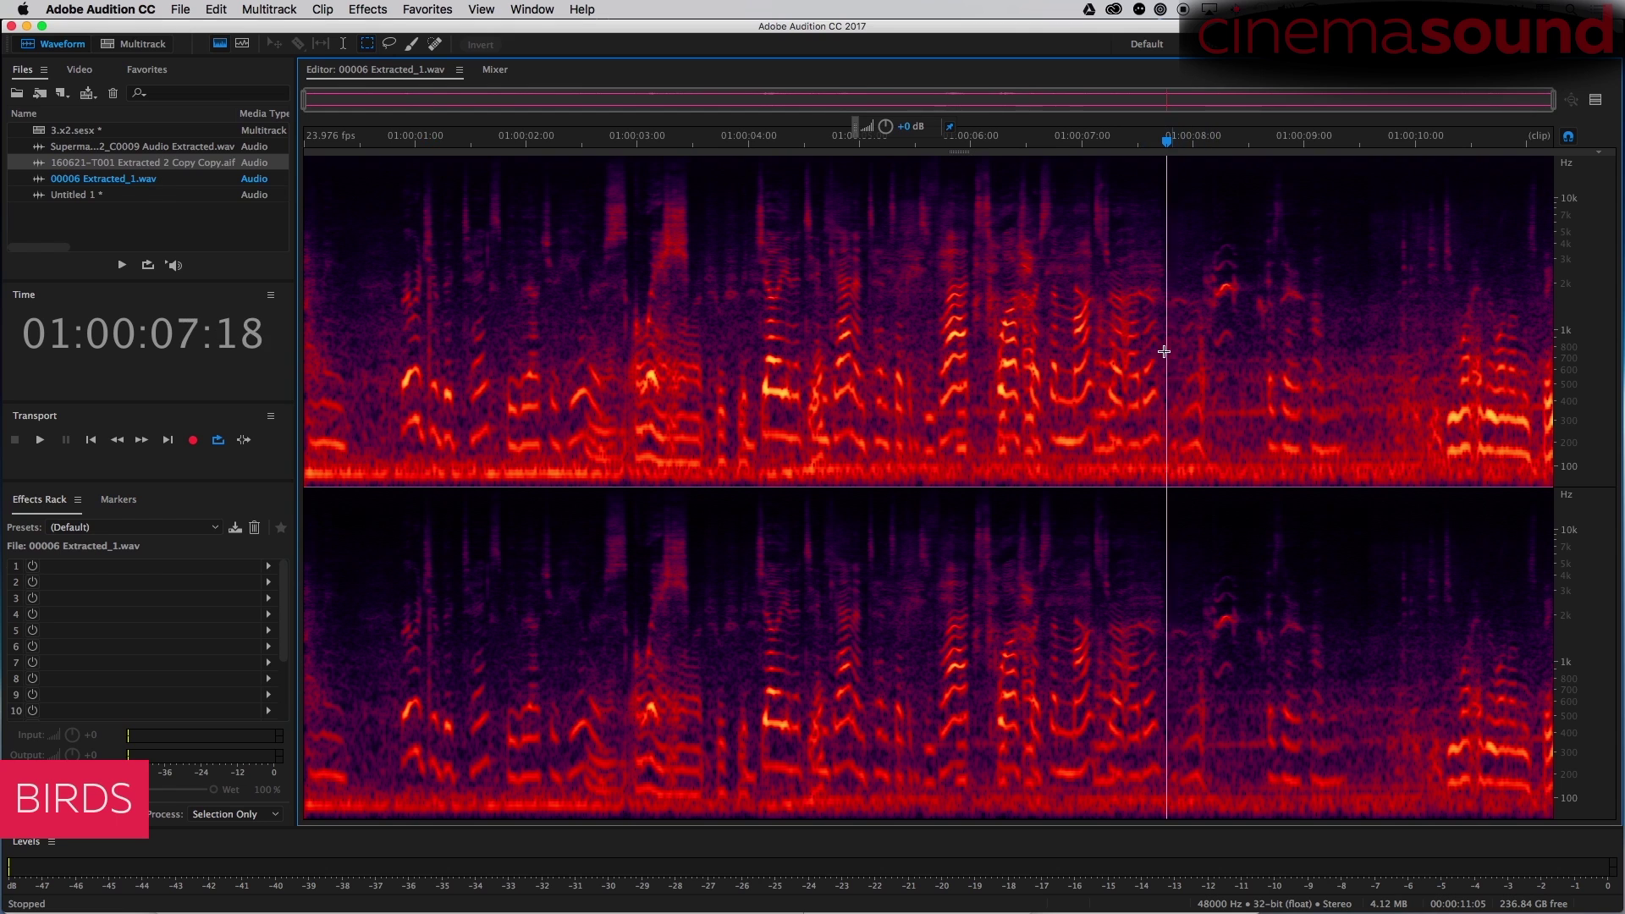
left_click(1131, 236)
key("space")
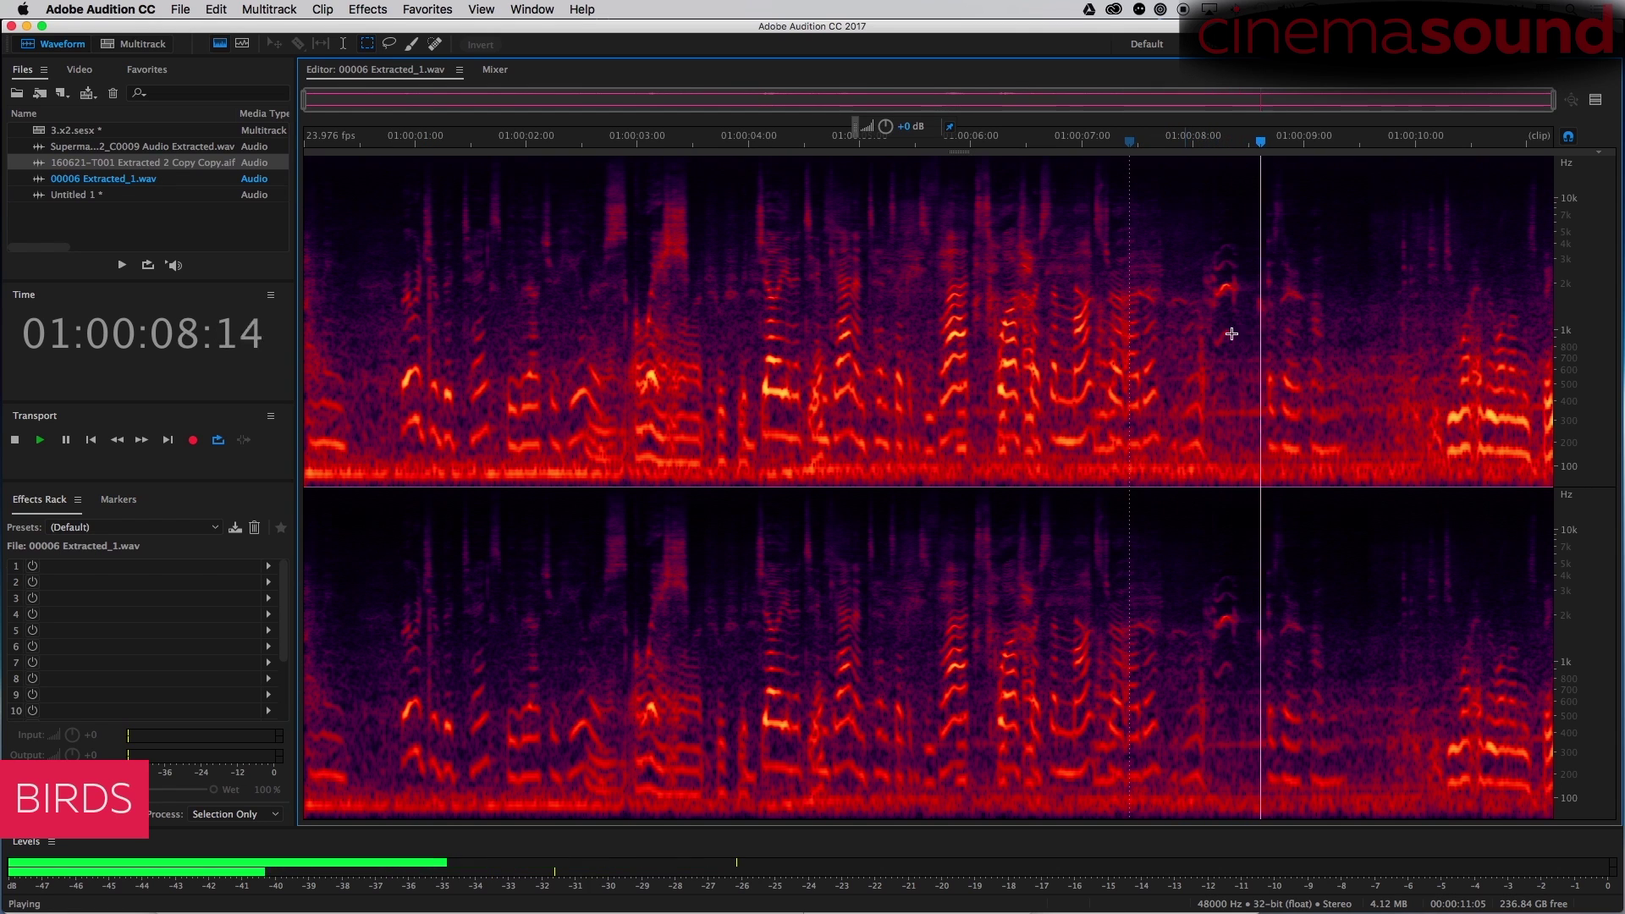
key("space")
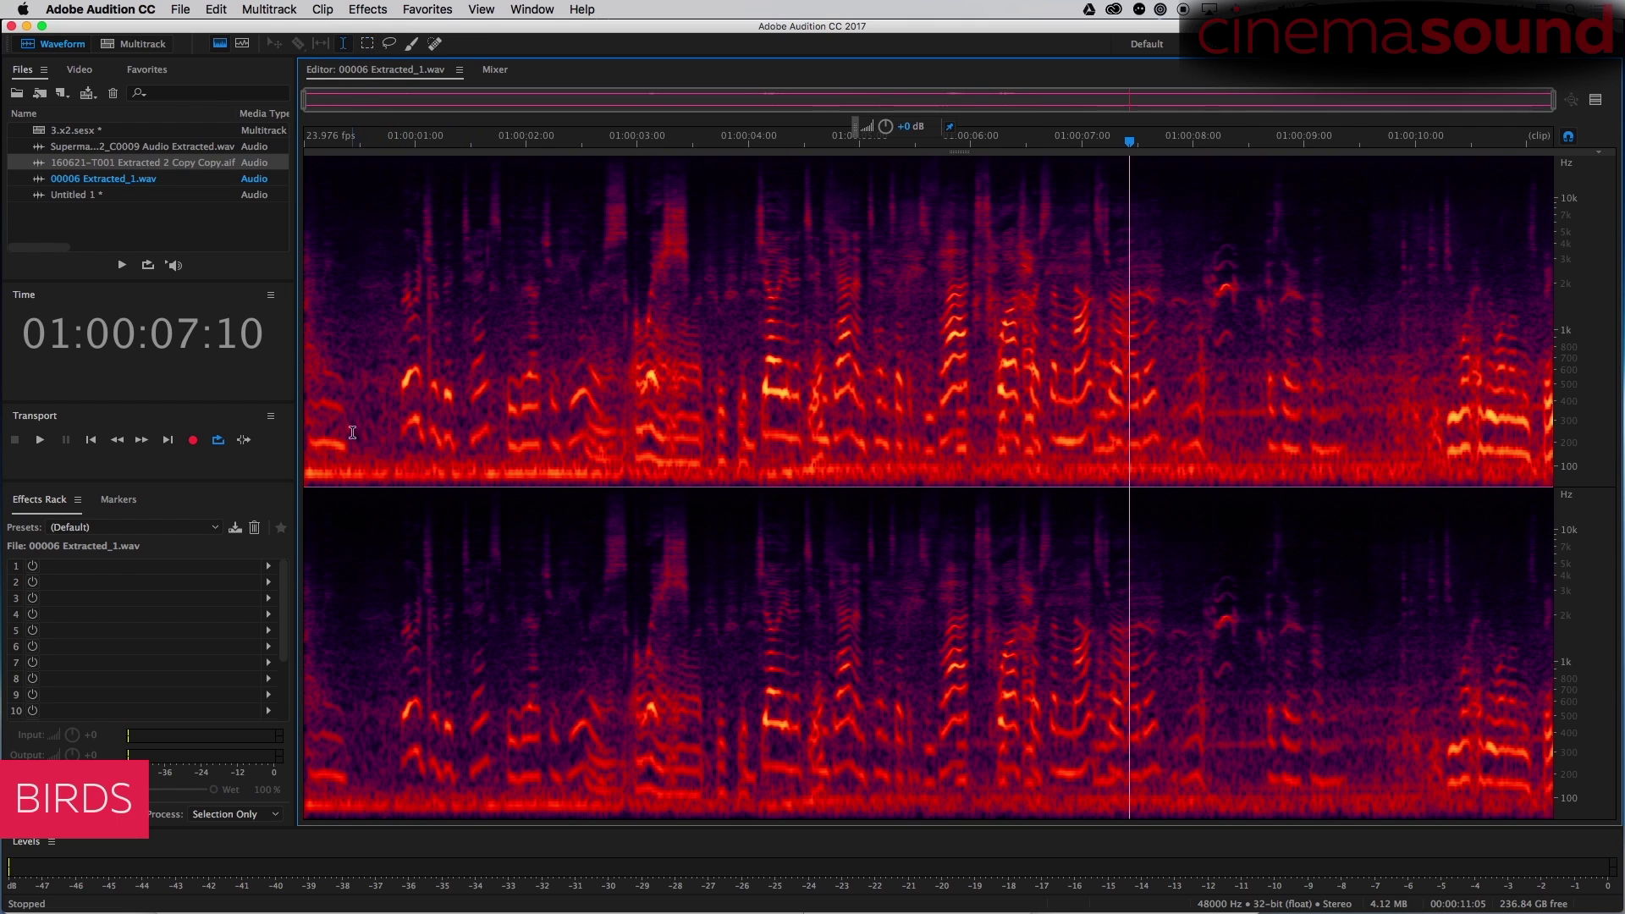
left_click_drag(352, 432, 396, 440)
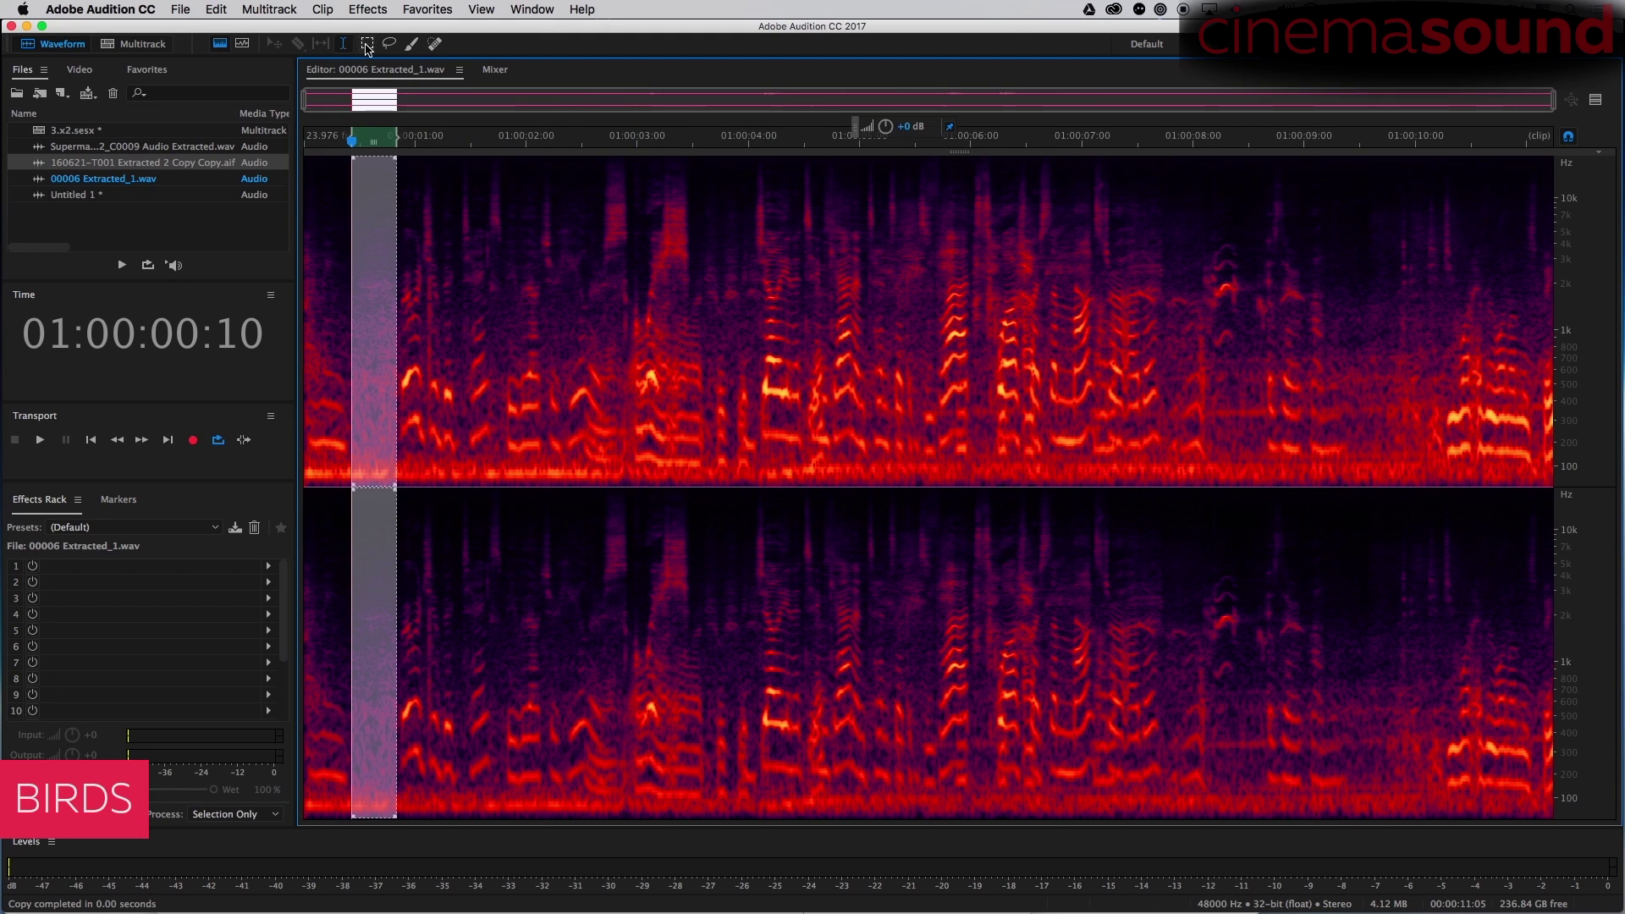
Paste room tone over the chirp near 6.6 seconds, then undo the gap-leaving paste.
left_click(1056, 329)
key("ctrl+v")
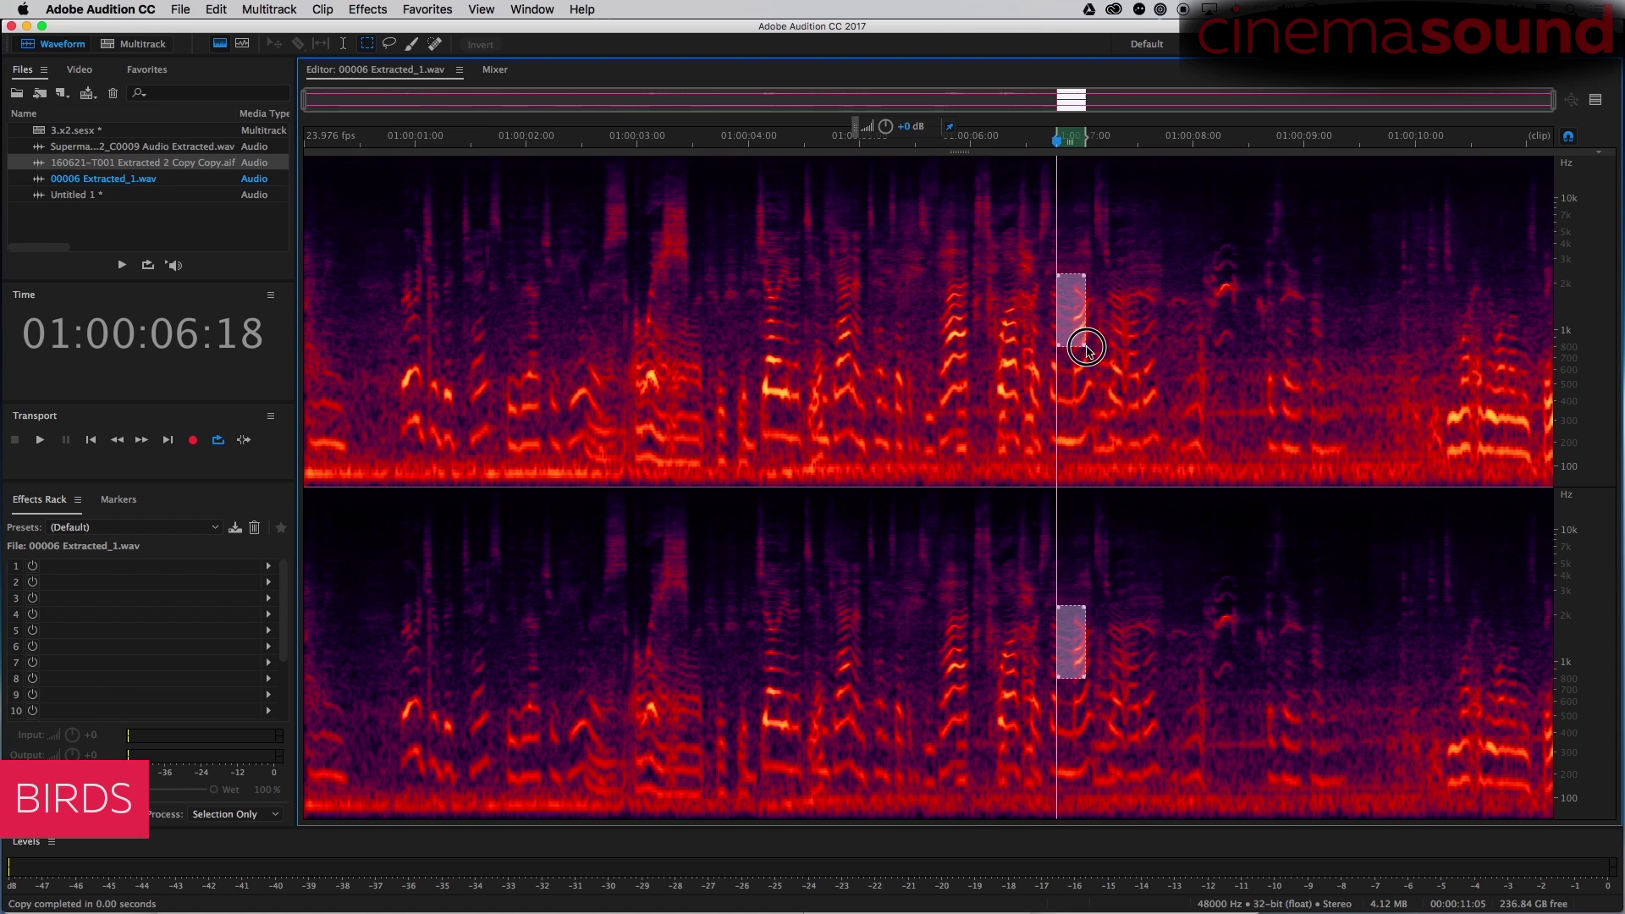
left_click_drag(1057, 275, 1107, 353)
key("ctrl+v")
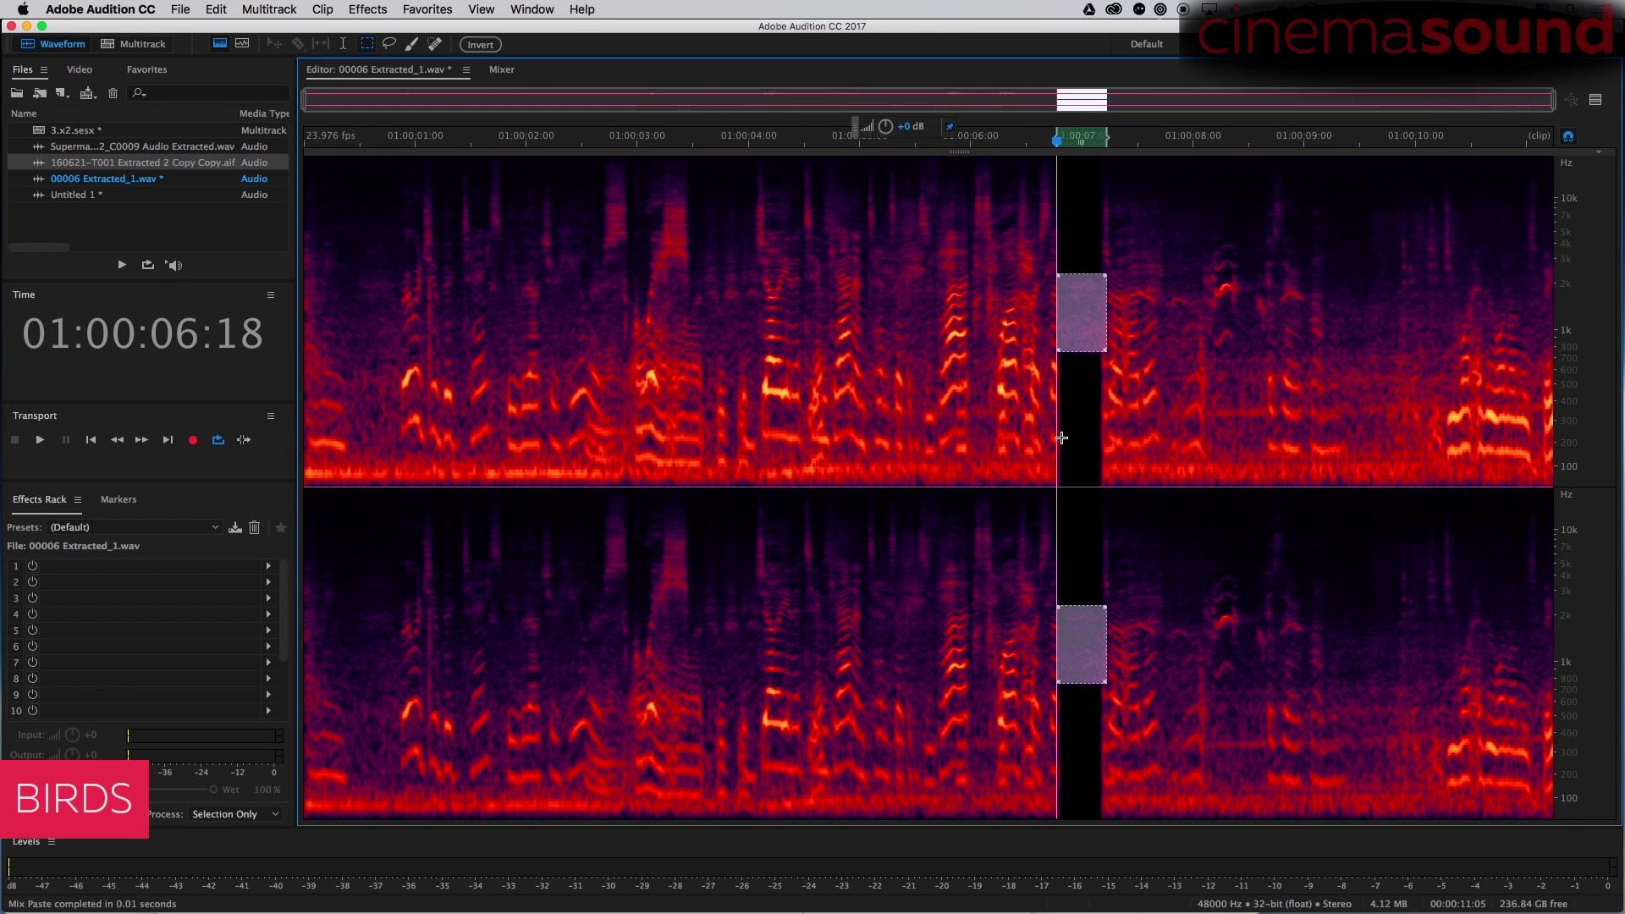
key("ctrl+z")
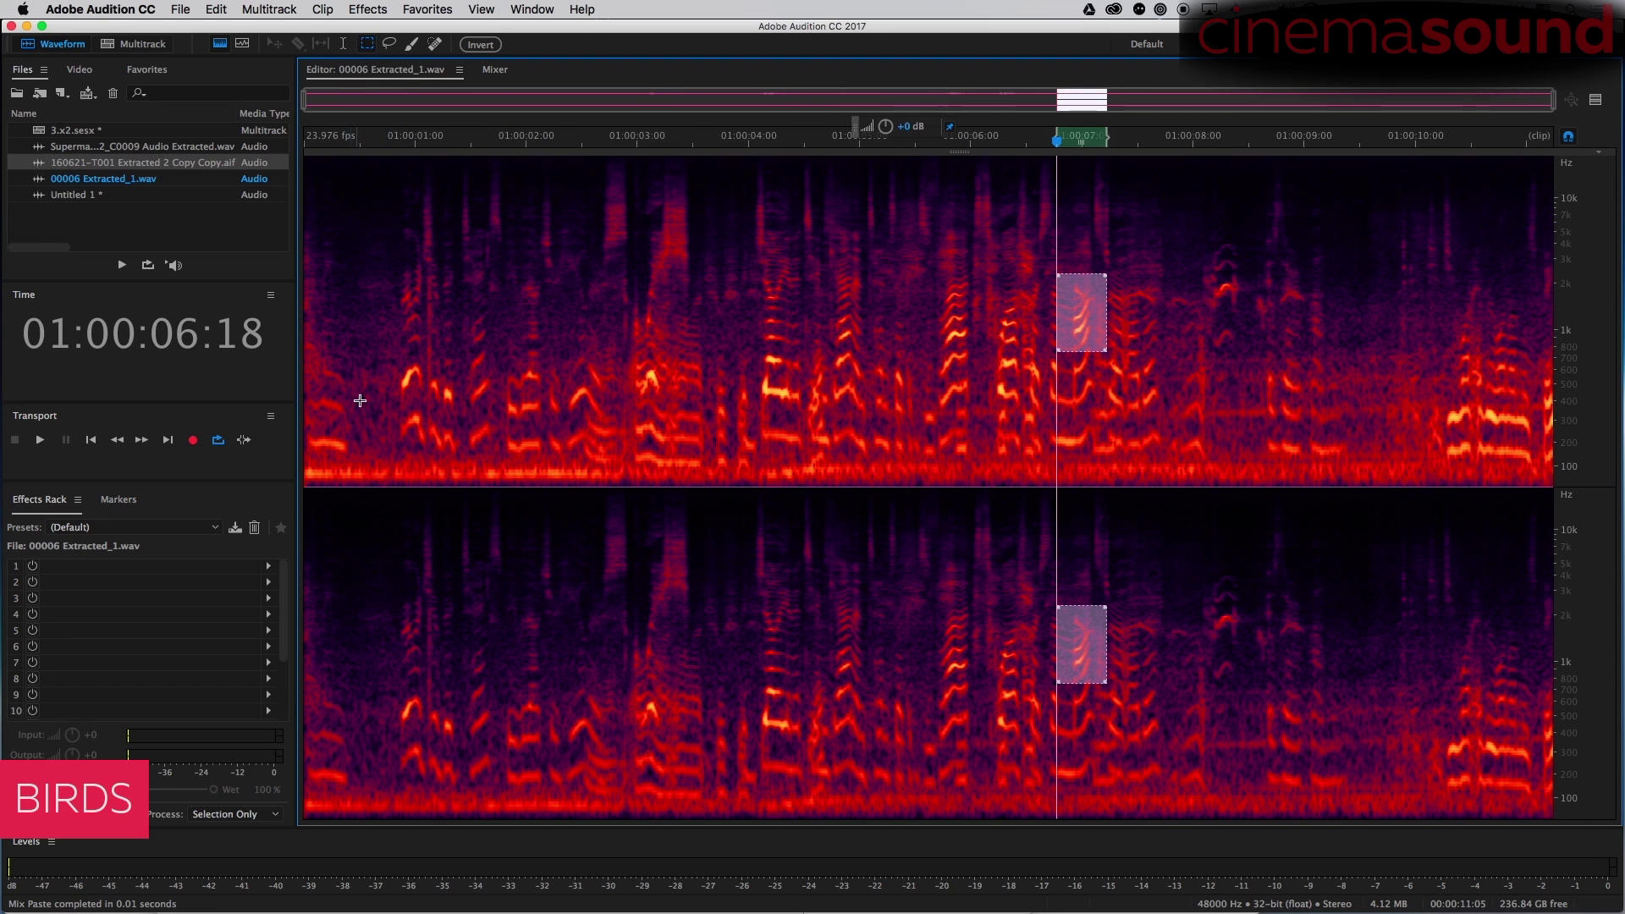
Copy a short full-spectrum room-tone span from the clip's very start using Edit > Copy.
left_click_drag(356, 474, 396, 167)
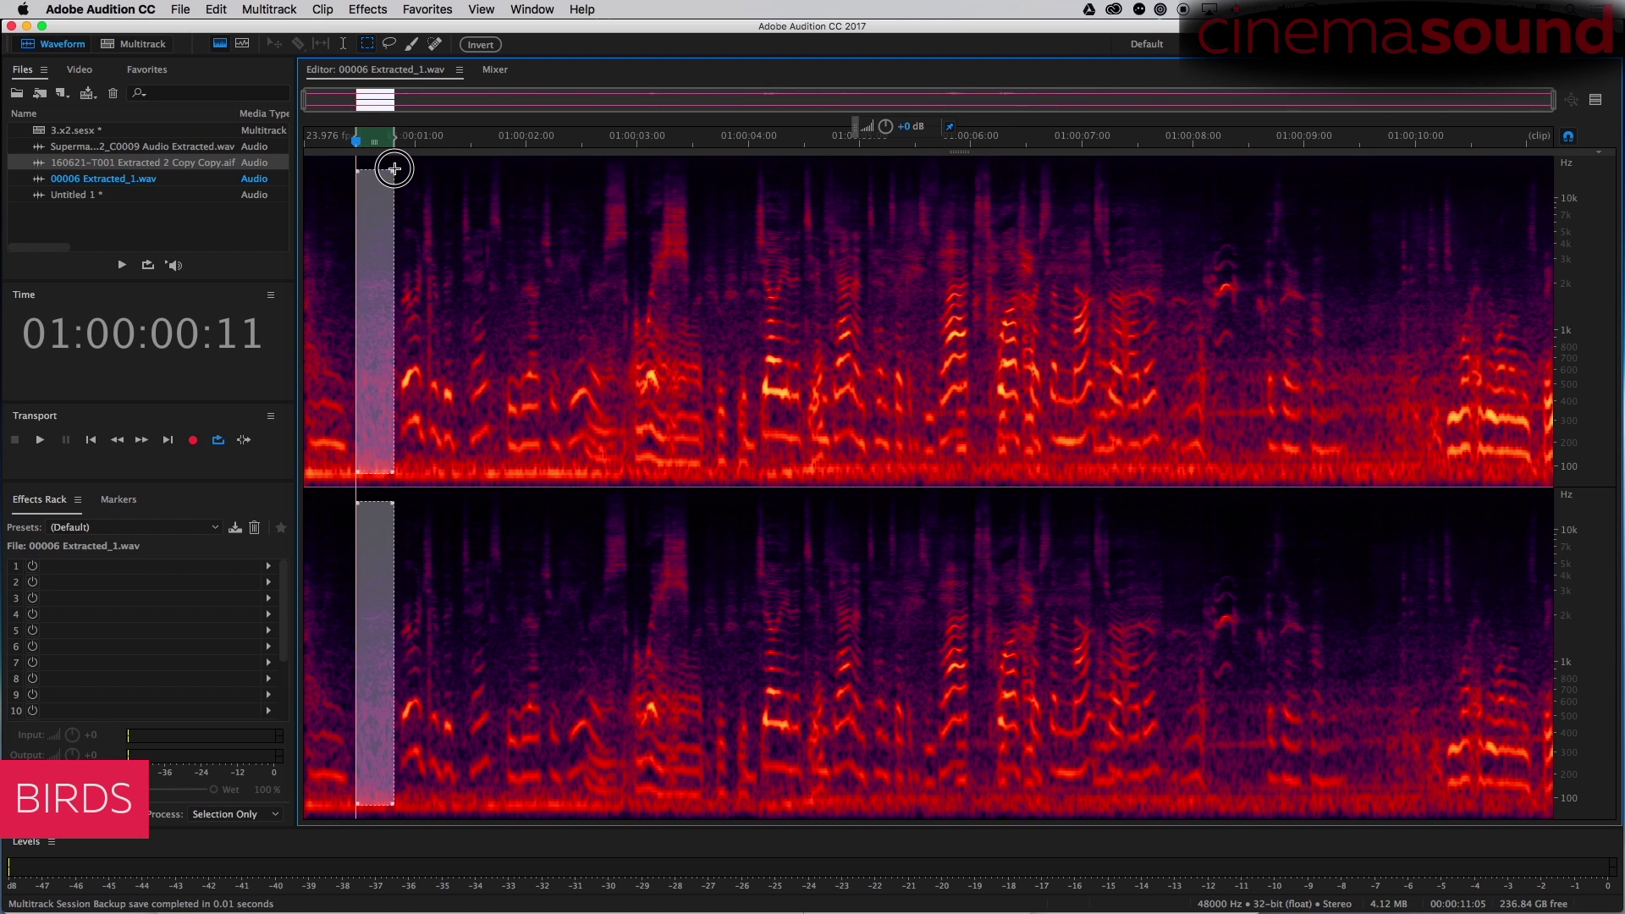
left_click(216, 10)
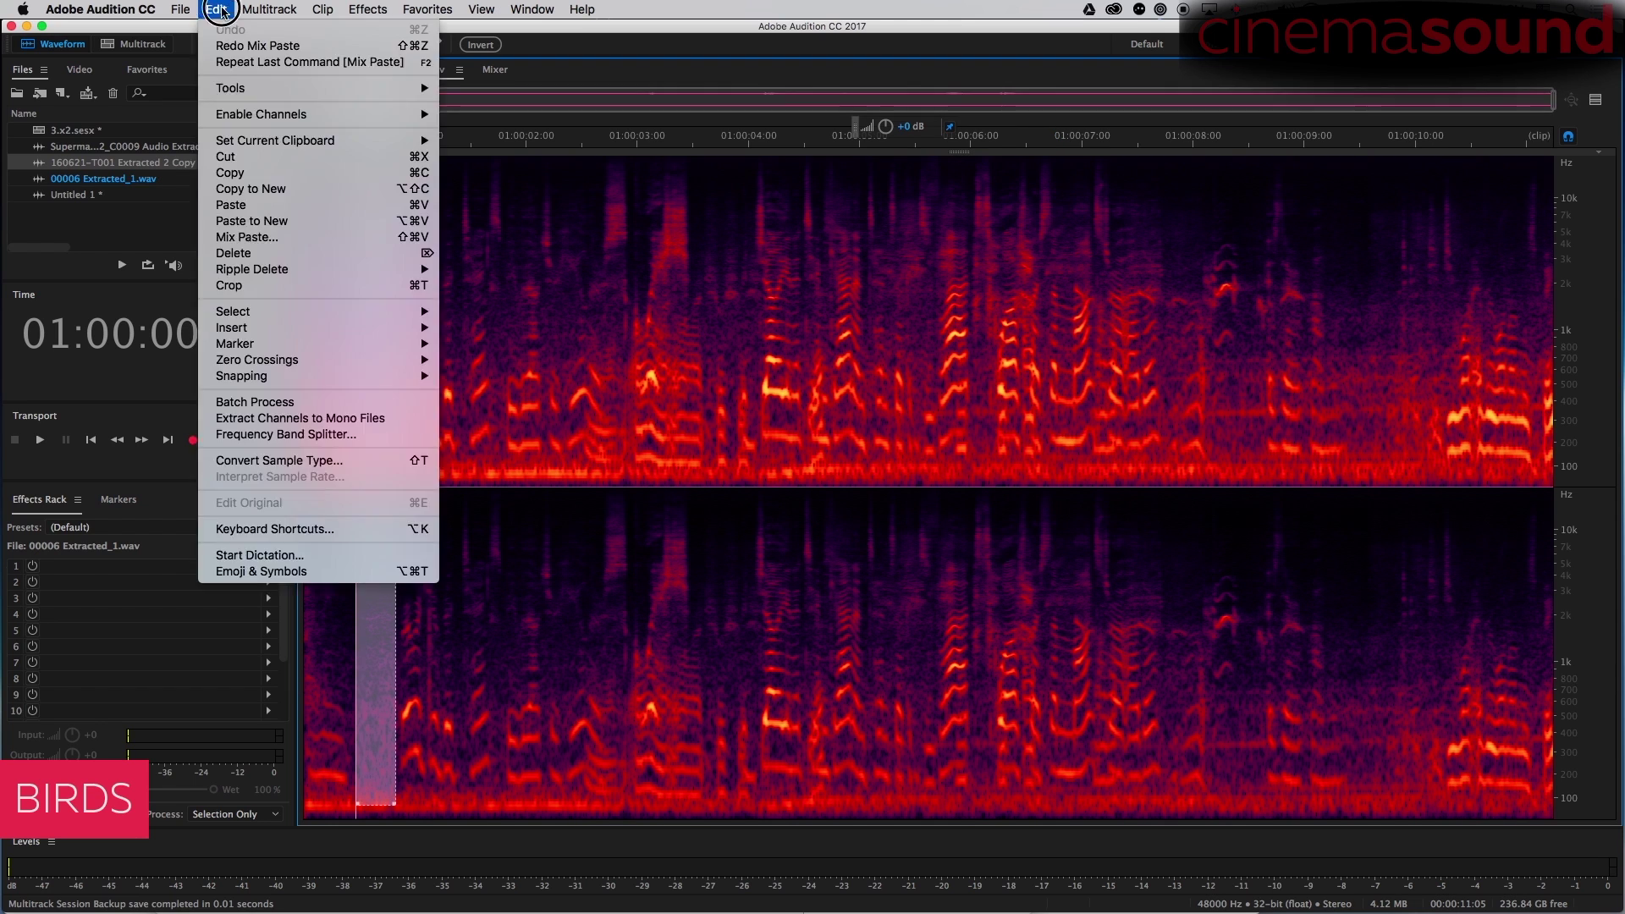
left_click(282, 169)
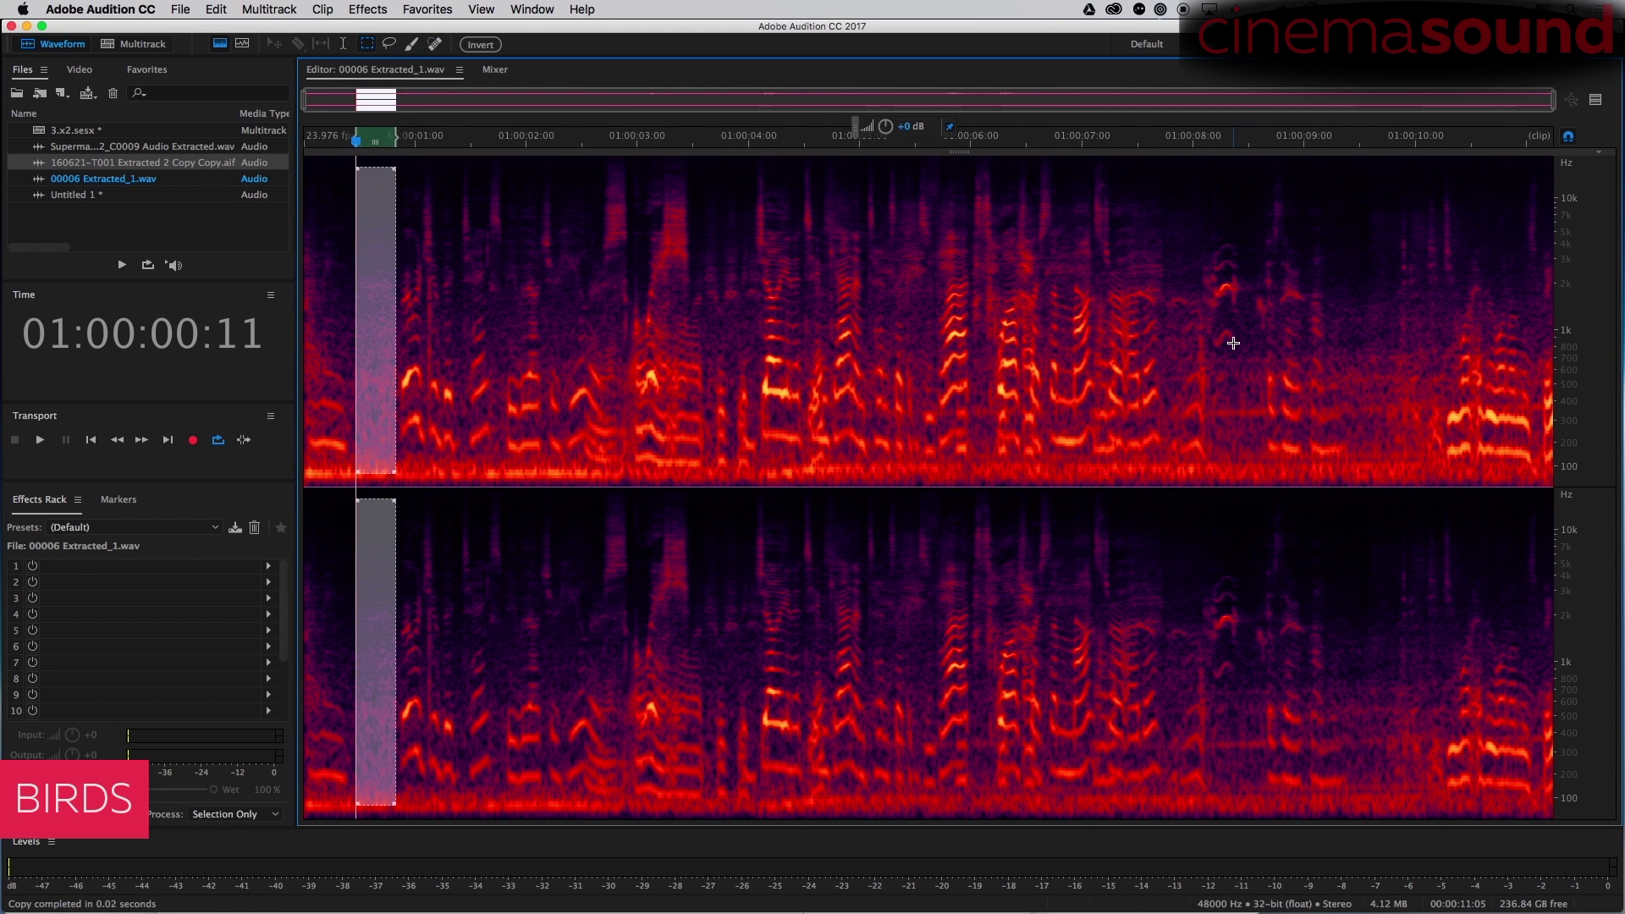
left_click(1078, 256)
Zoom in and preview the passage around 01:00:07:17.
key("equal")
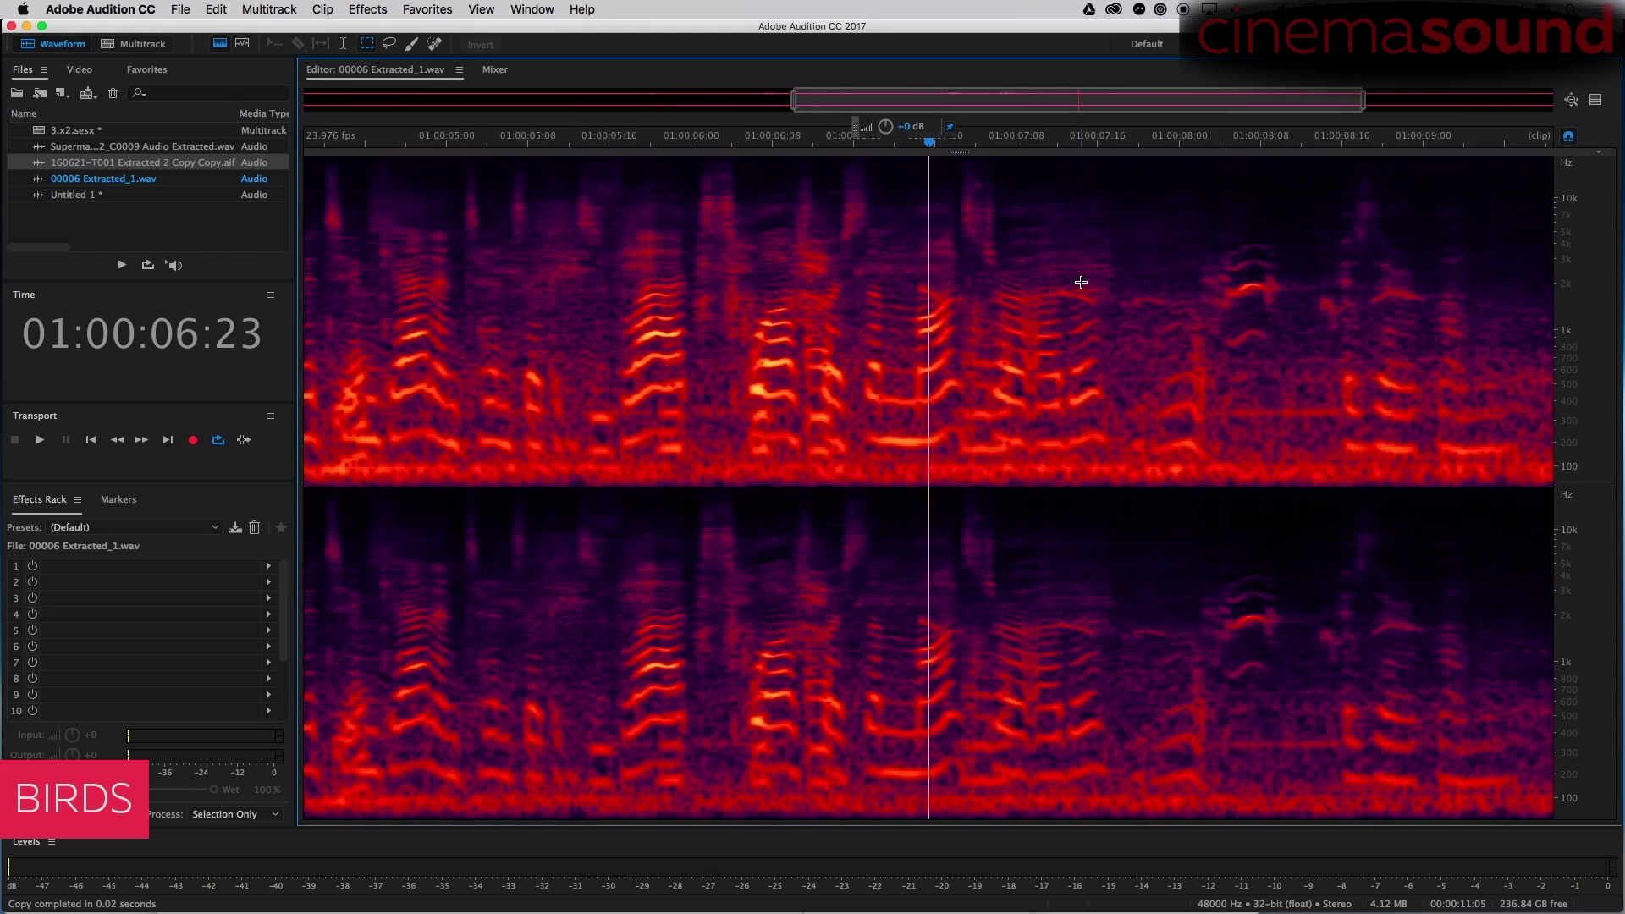
key("space")
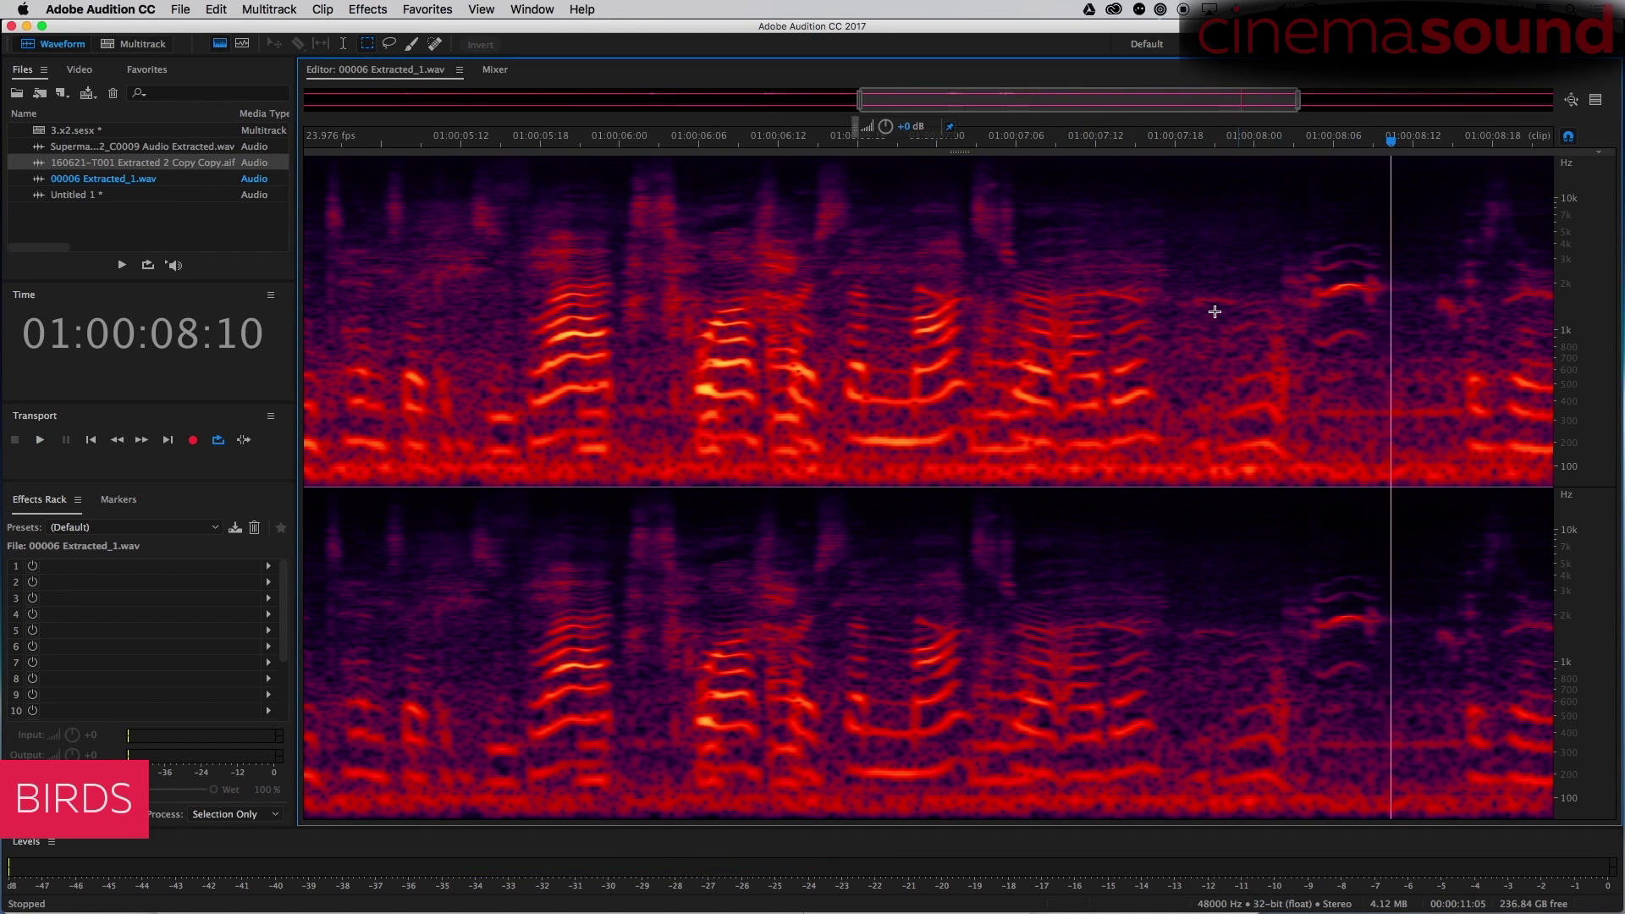
key("space")
left_click(1166, 276)
key("space")
key("space")
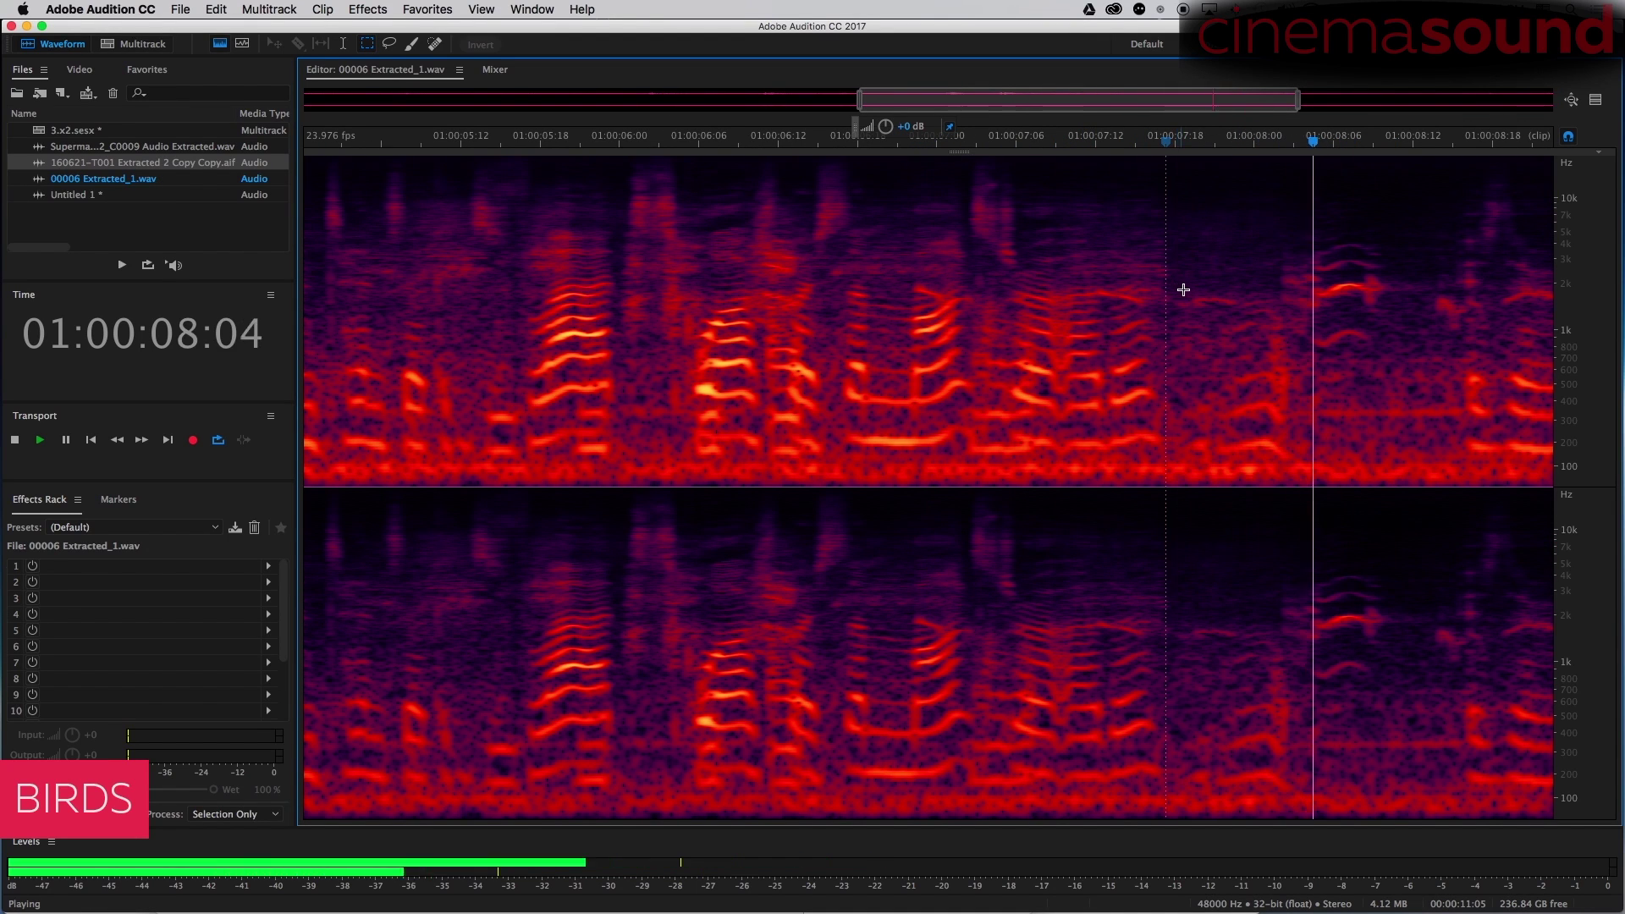
key("space")
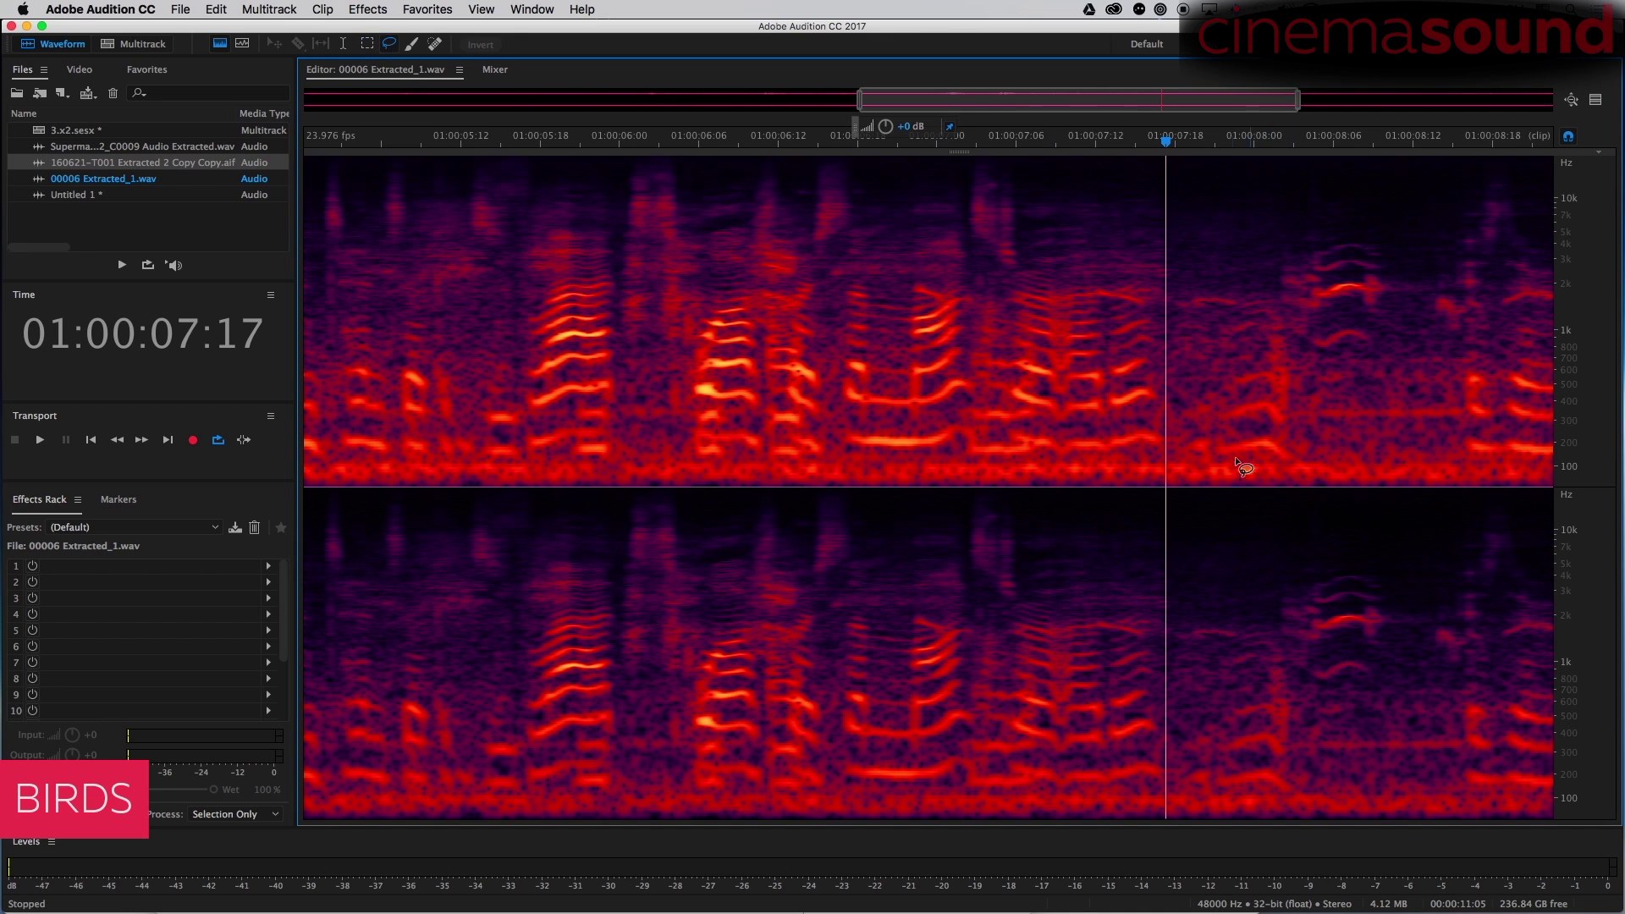
Lasso and audition trial outlines around the chirp near 01:00:07:18.
mouse_move(1194, 482)
left_mouse_down()
mouse_move(1237, 421)
mouse_move(1254, 267)
mouse_move(1278, 443)
mouse_move(1223, 473)
left_mouse_up()
key("space")
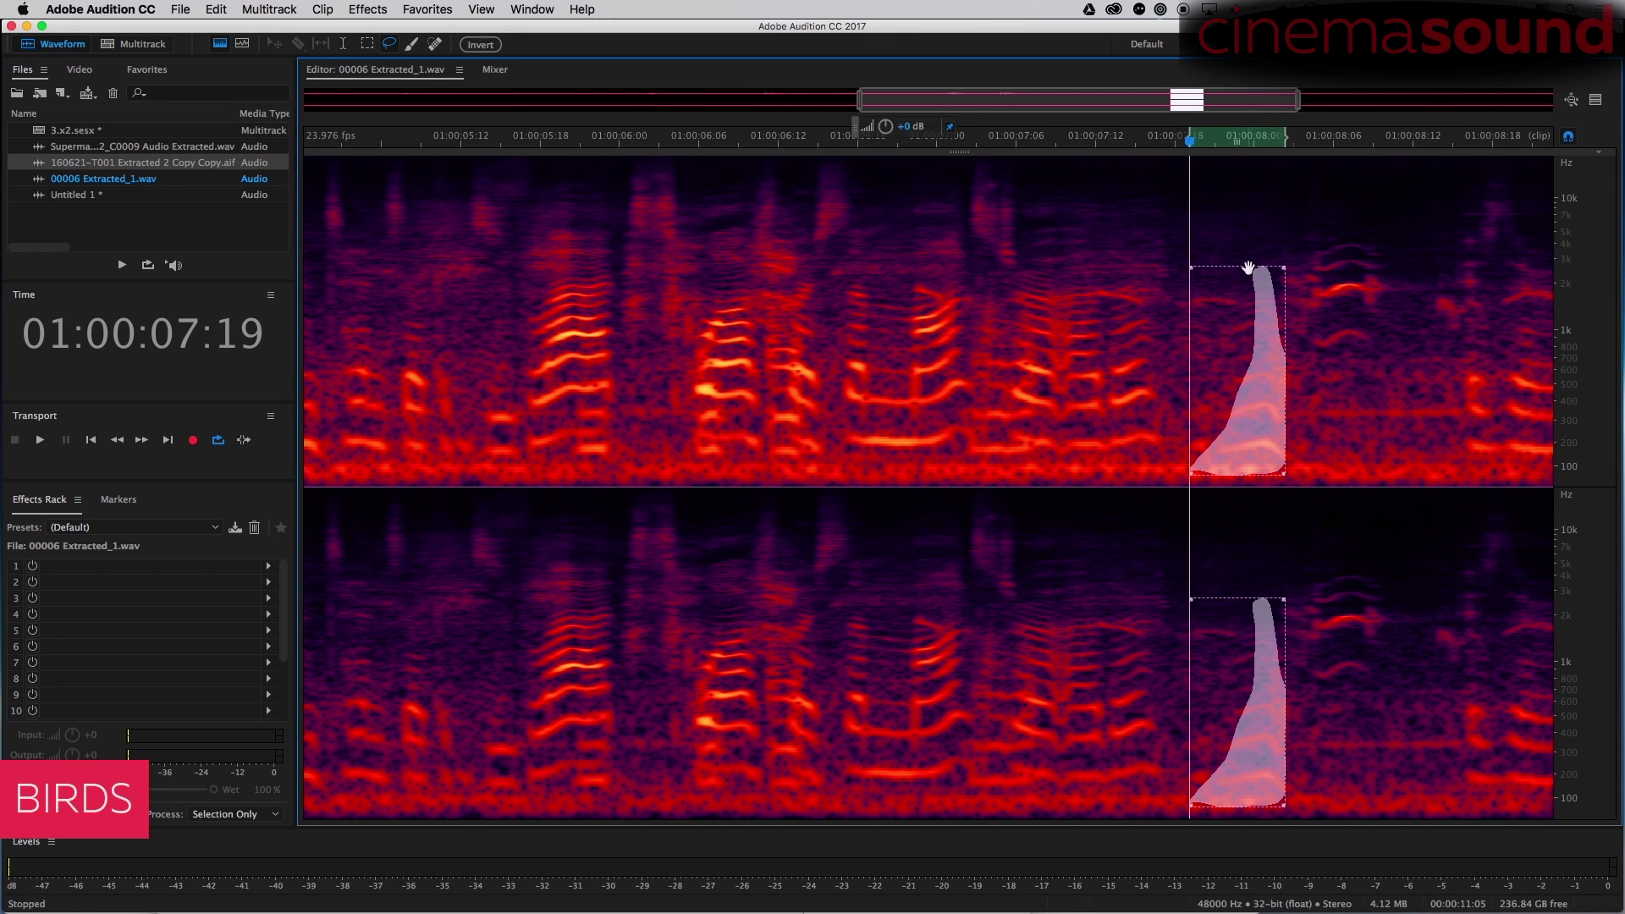
mouse_move(1280, 255)
left_mouse_down()
mouse_move(1212, 350)
mouse_move(1269, 309)
left_mouse_up()
key("space")
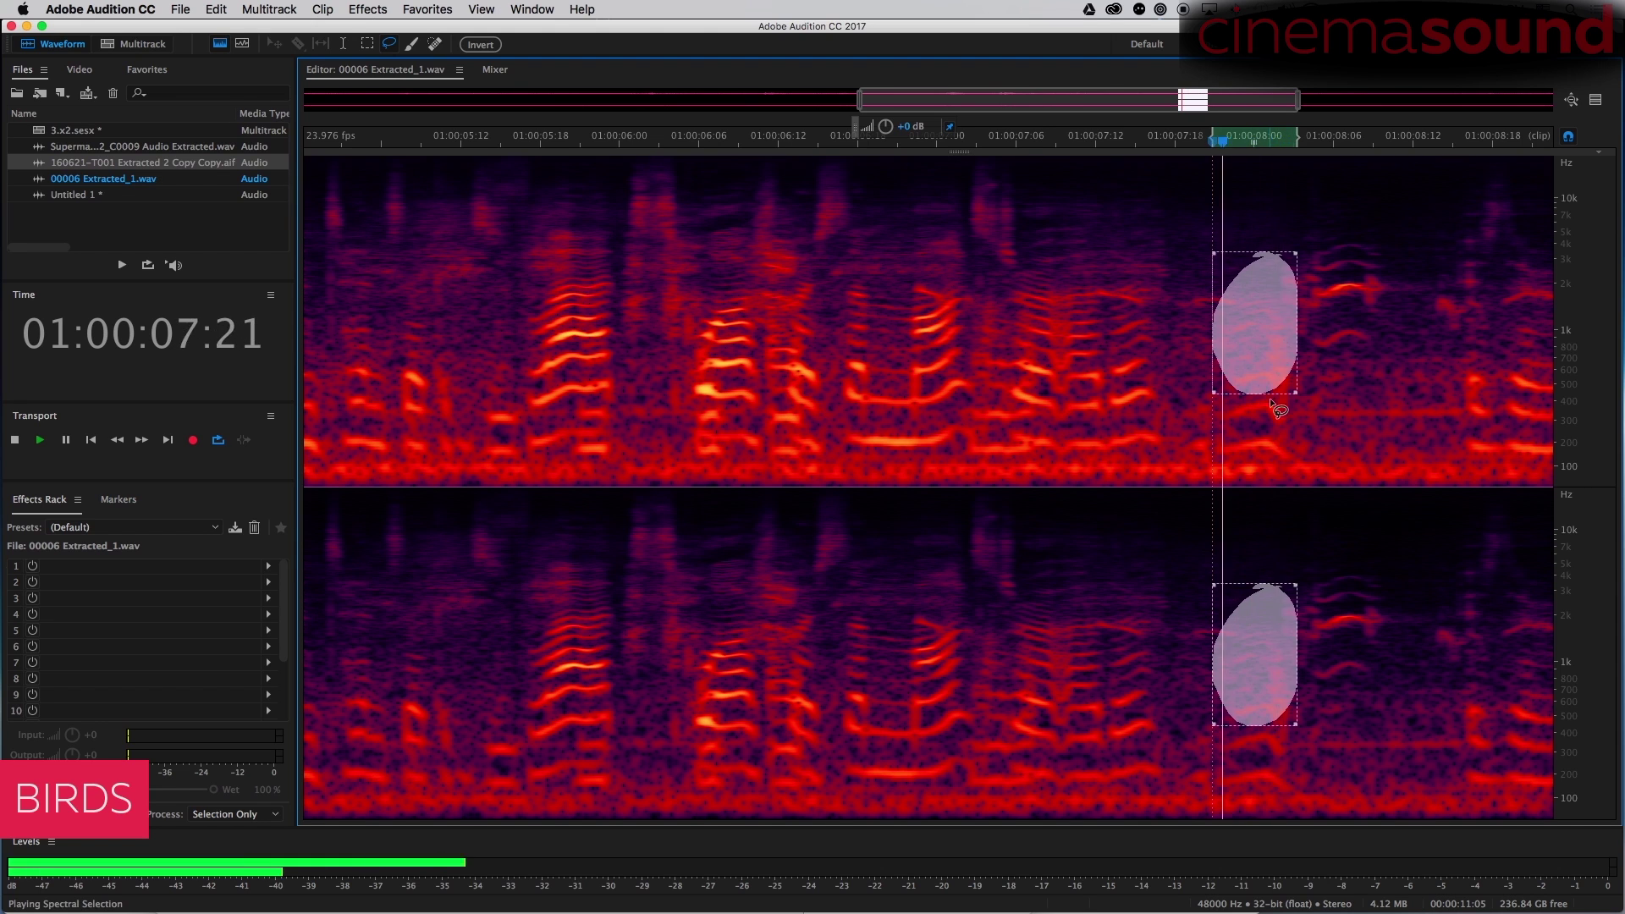
key("space")
left_click_drag(1183, 242, 1199, 469)
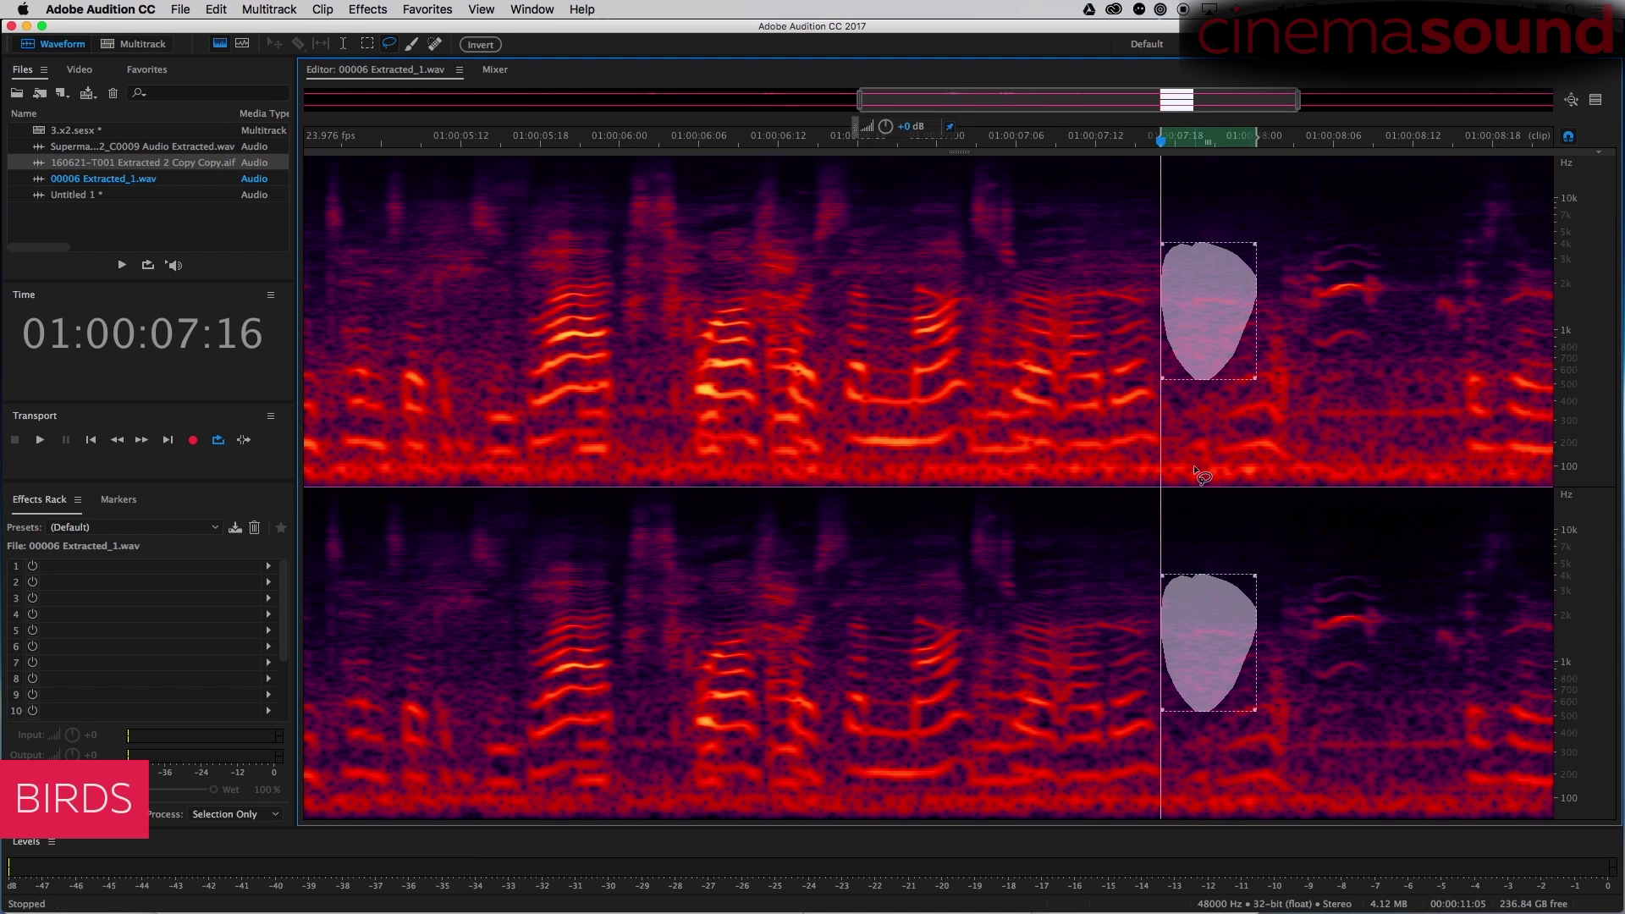
key("space")
key("space")
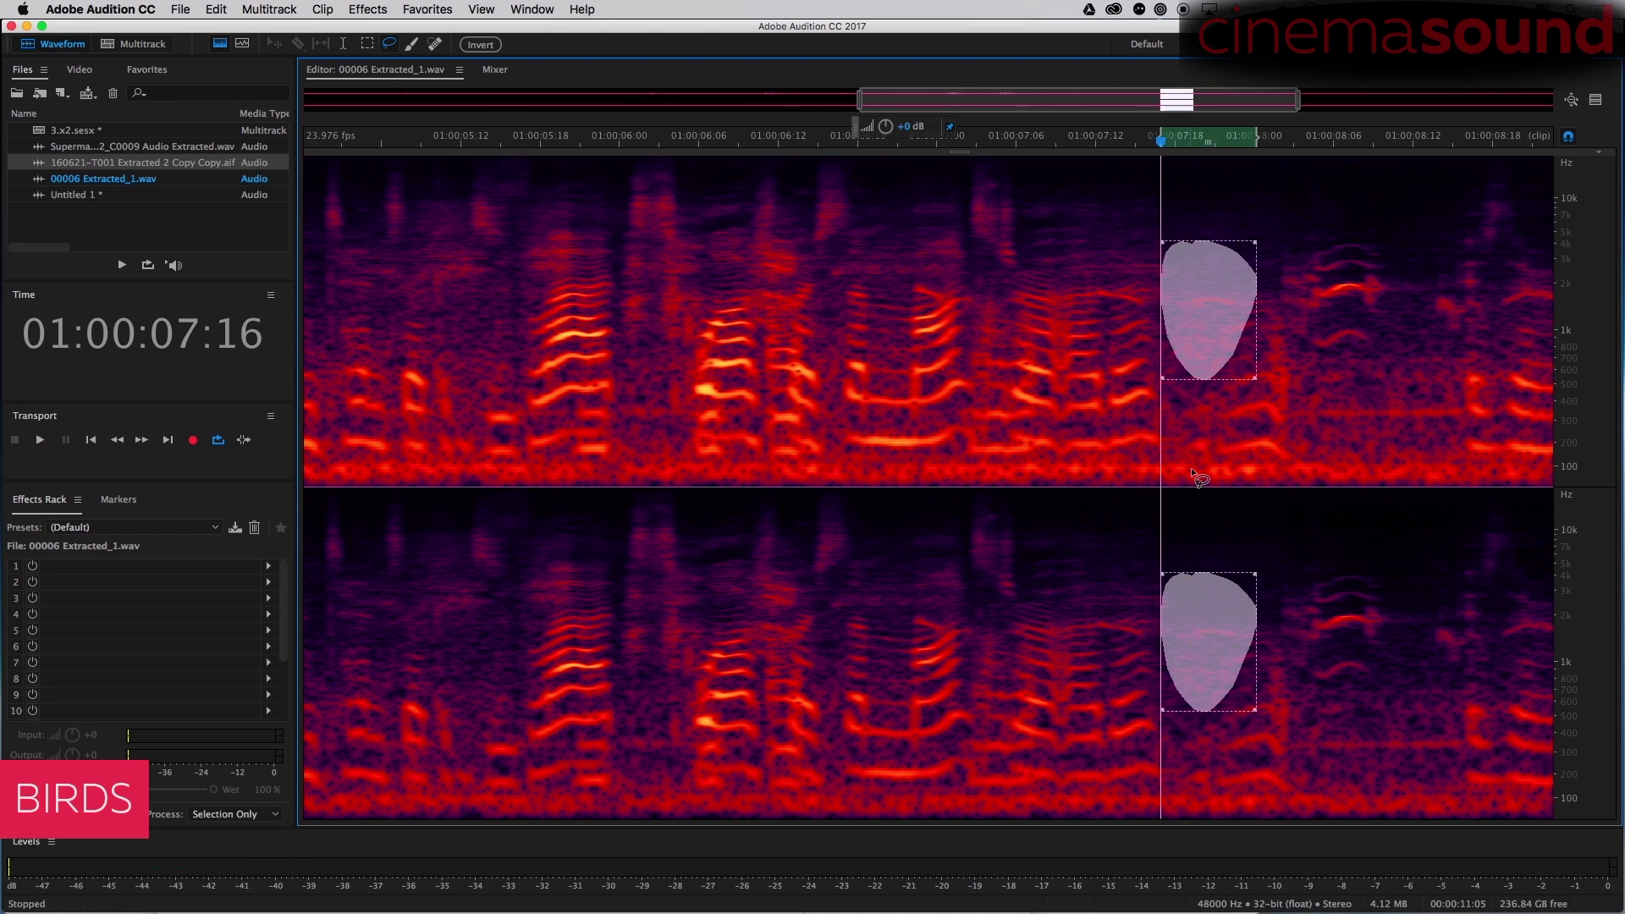
left_click(1178, 487)
Outline the whole tall chirp, loop-check it, and mix-paste the copied room tone.
mouse_move(1159, 487)
left_mouse_down()
mouse_move(1155, 333)
mouse_move(1123, 258)
mouse_move(1222, 398)
left_mouse_up()
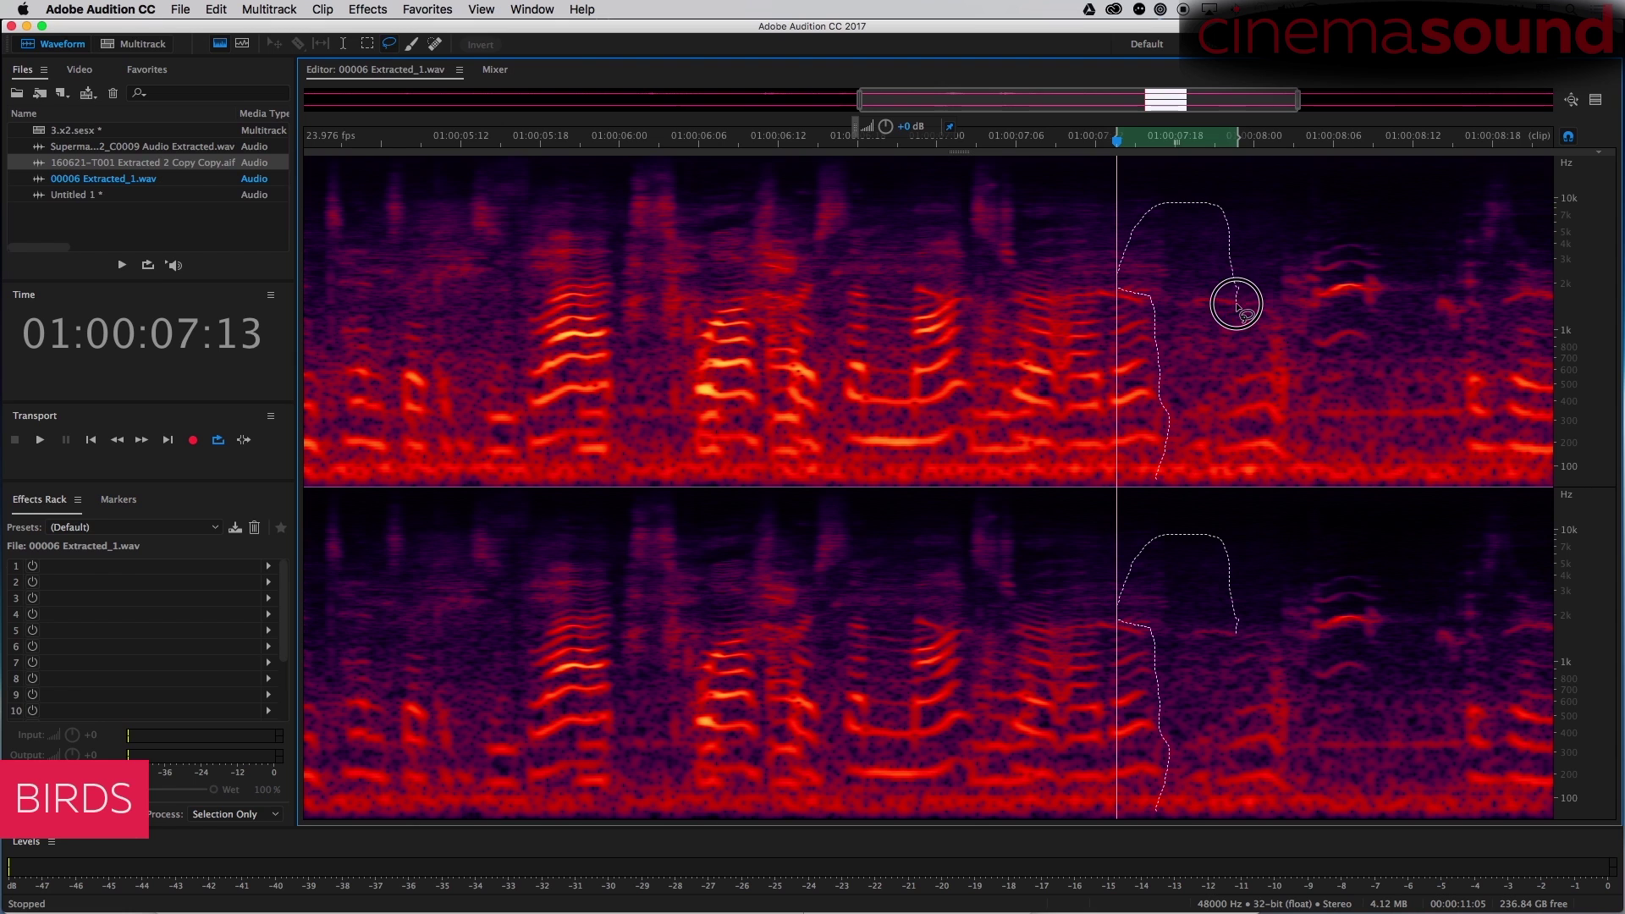
left_click_drag(1222, 398, 1165, 497)
key("space")
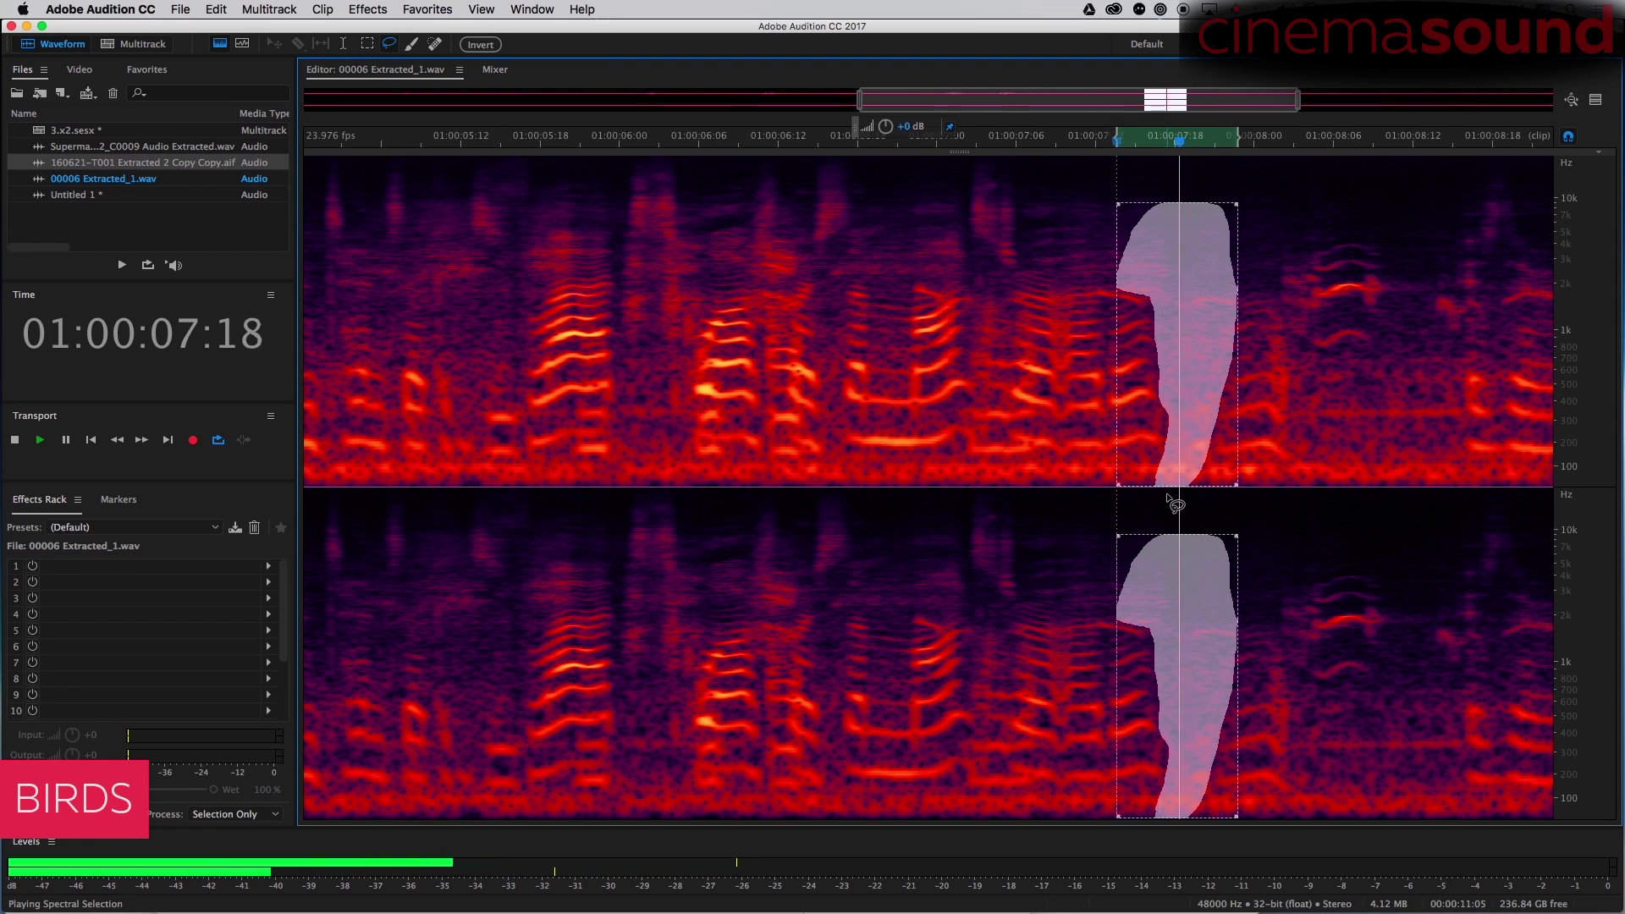
key("space")
key("ctrl+shift+v")
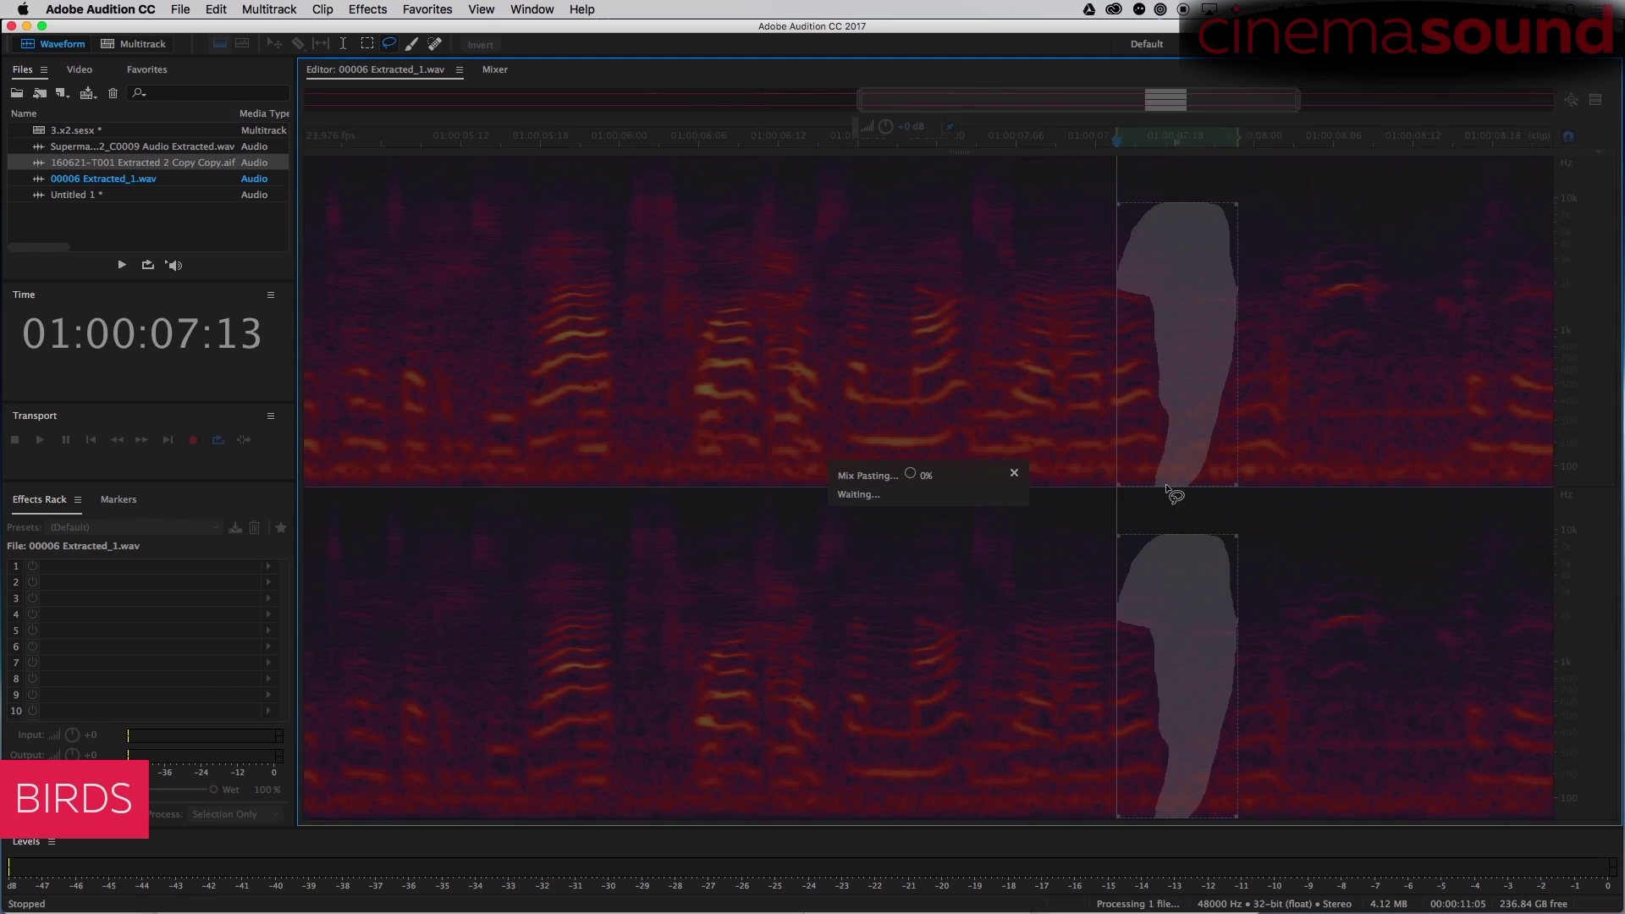
Play back the patched section from earlier in the dialogue.
left_click(1094, 354)
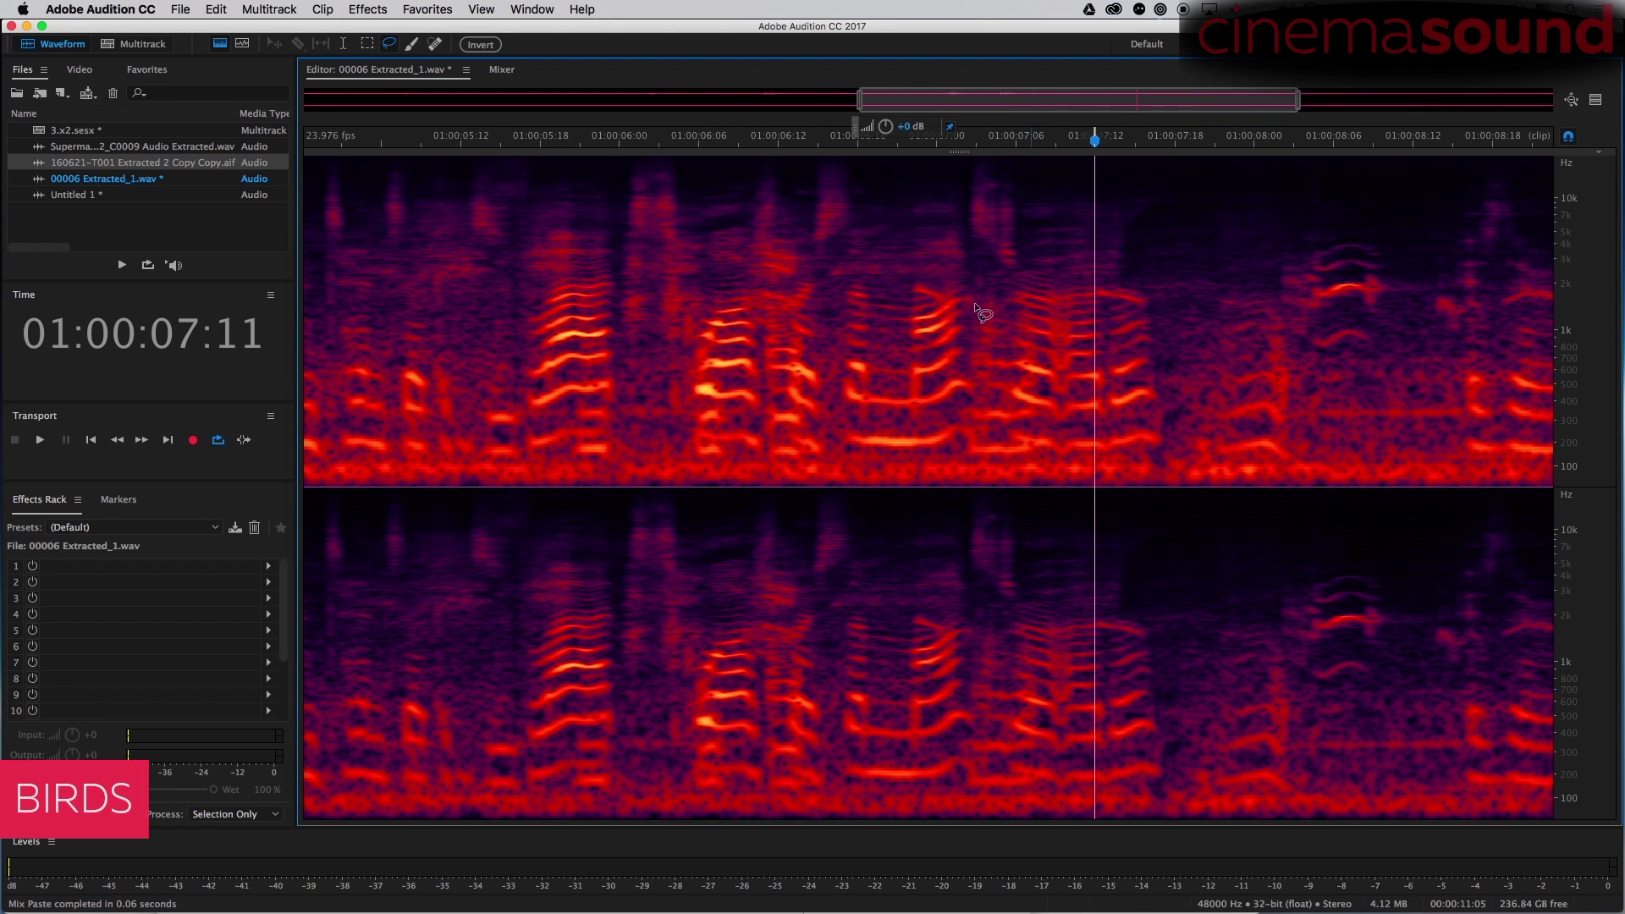
left_click(857, 234)
key("space")
key("t")
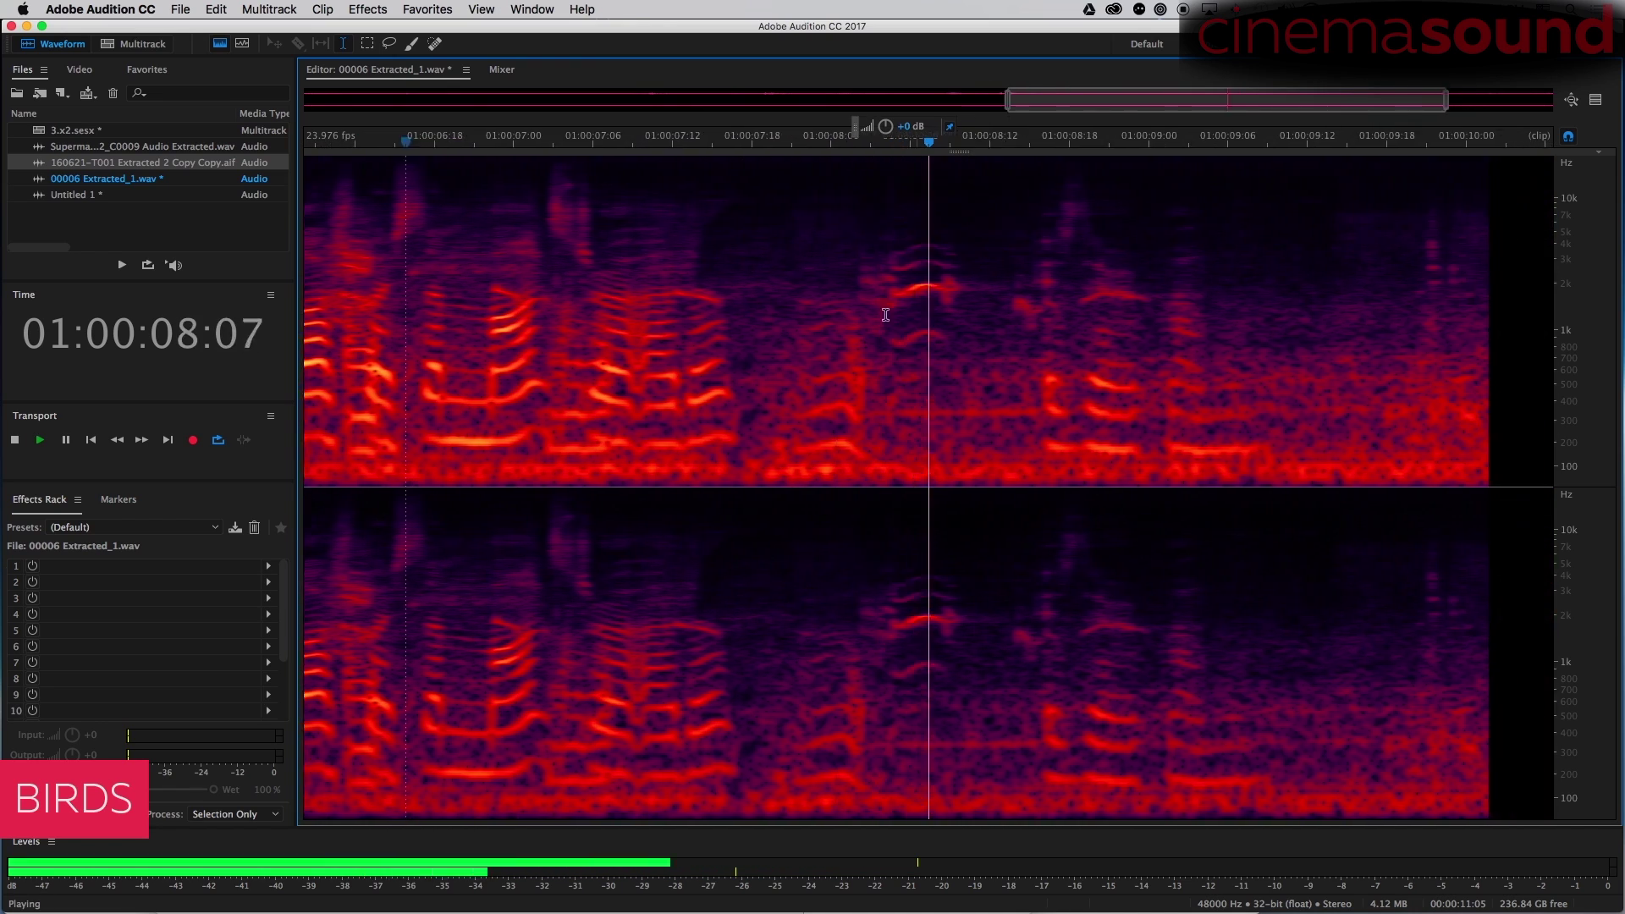
Lasso the bright chirp near 01:00:08:00, mix-paste room tone, and play the cleaned passage.
key("space")
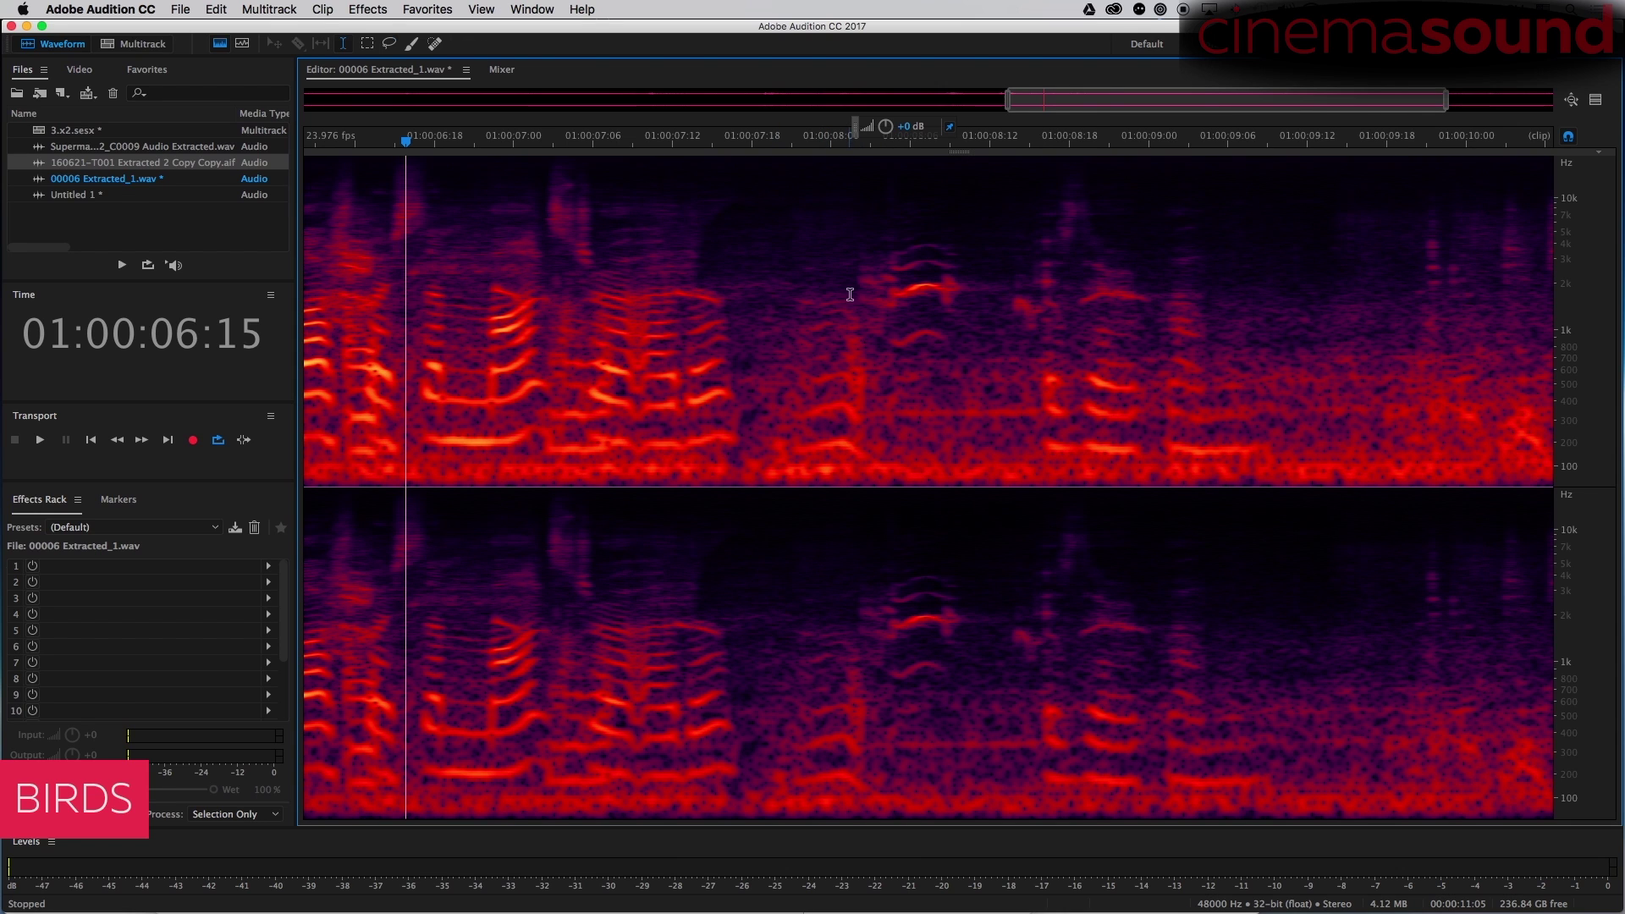
mouse_move(844, 275)
left_mouse_down()
mouse_move(881, 485)
mouse_move(995, 475)
mouse_move(1002, 306)
mouse_move(901, 193)
mouse_move(841, 207)
mouse_move(844, 241)
left_mouse_up()
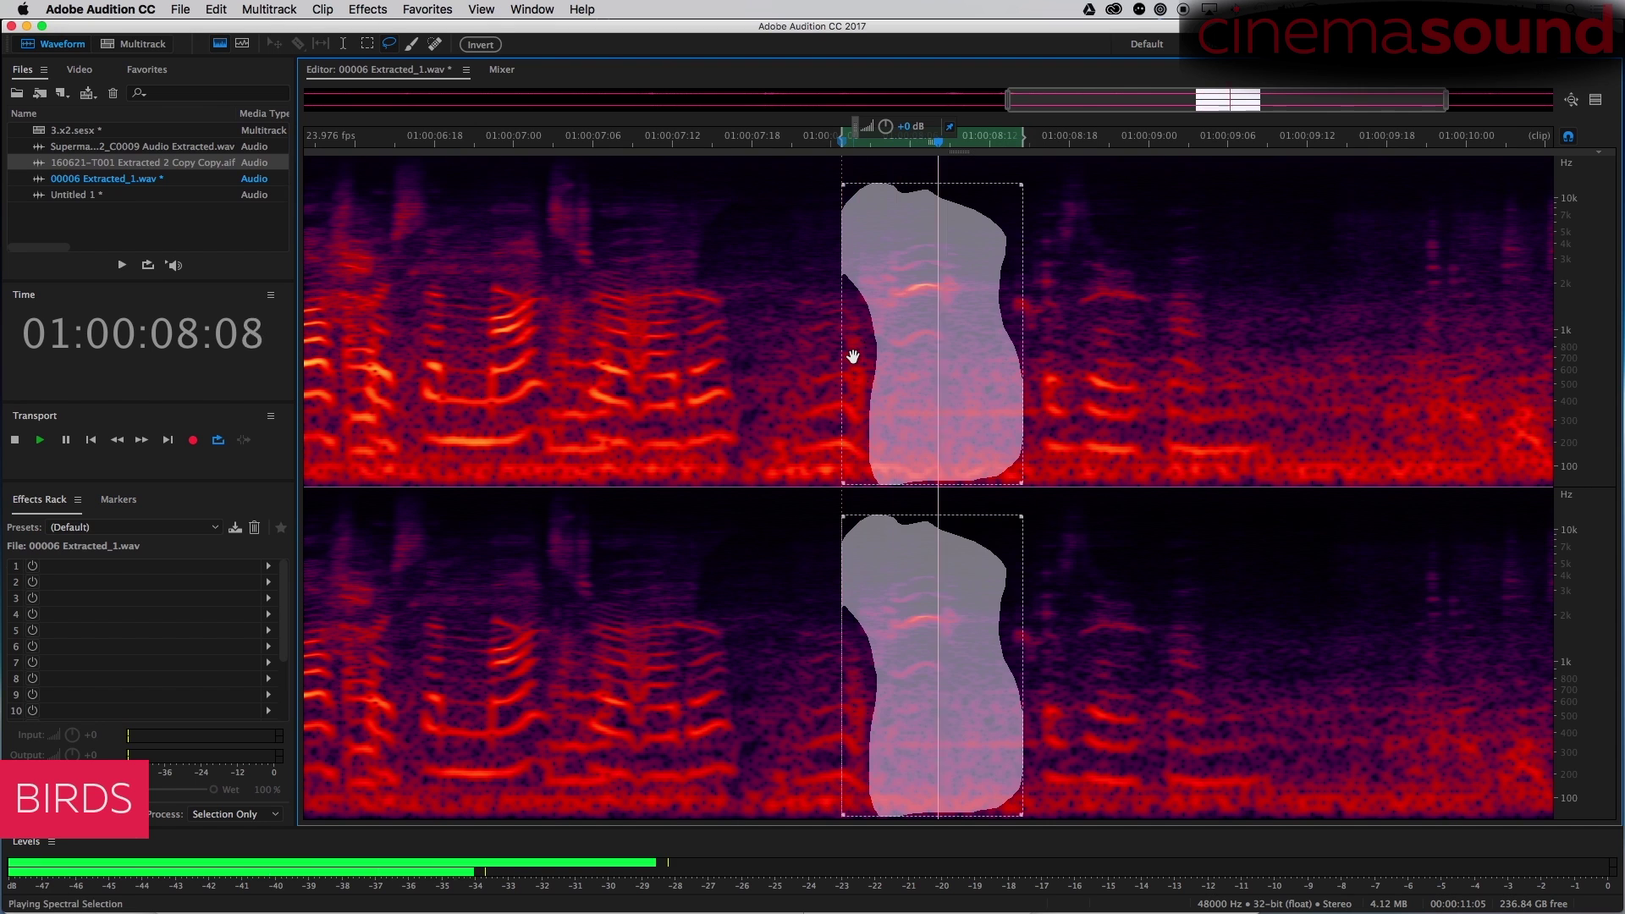
key("space")
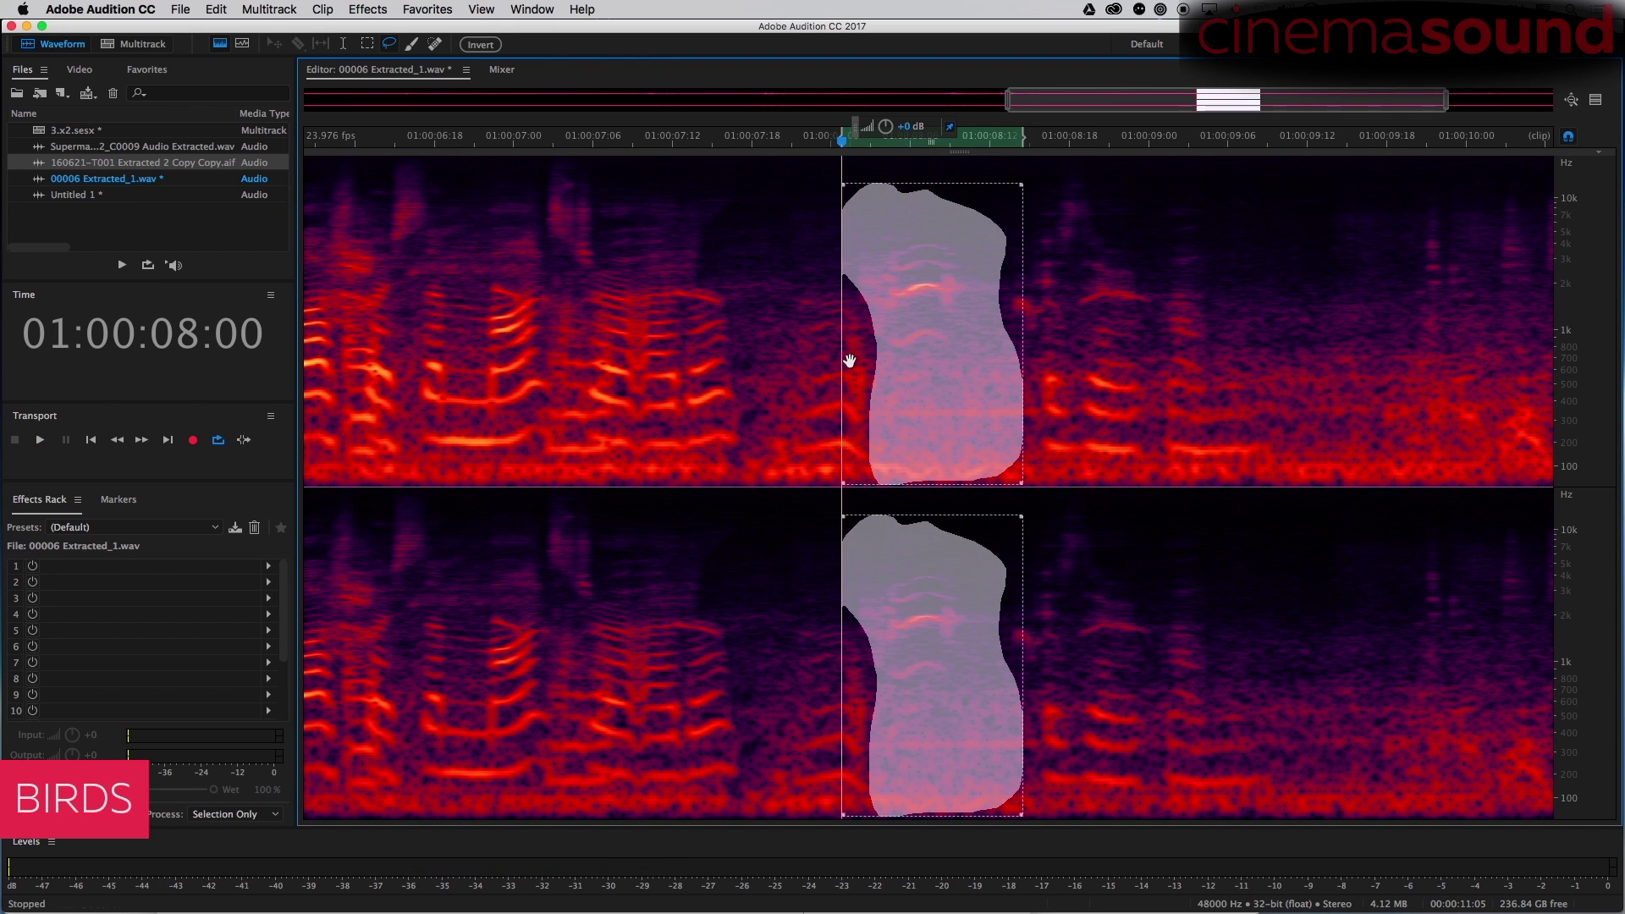
key("ctrl+shift+v")
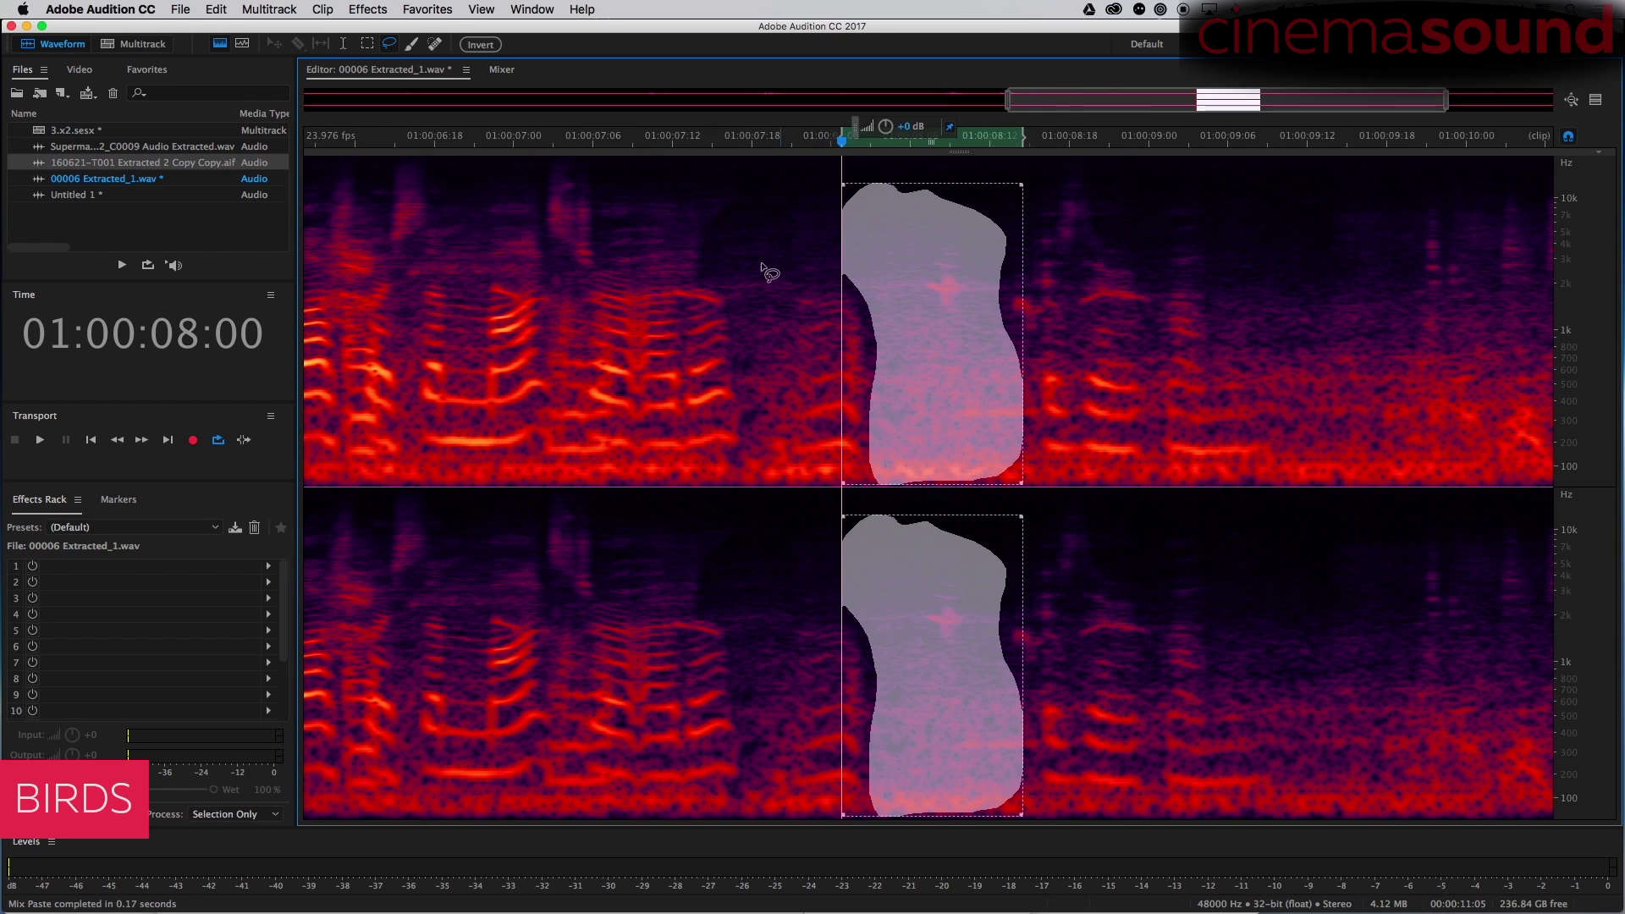
left_click(753, 228)
key("space")
scroll(752, 241, "right", 3)
Outline the tall chirp just past 01:00:08:00 and mix room tone into it.
key("space")
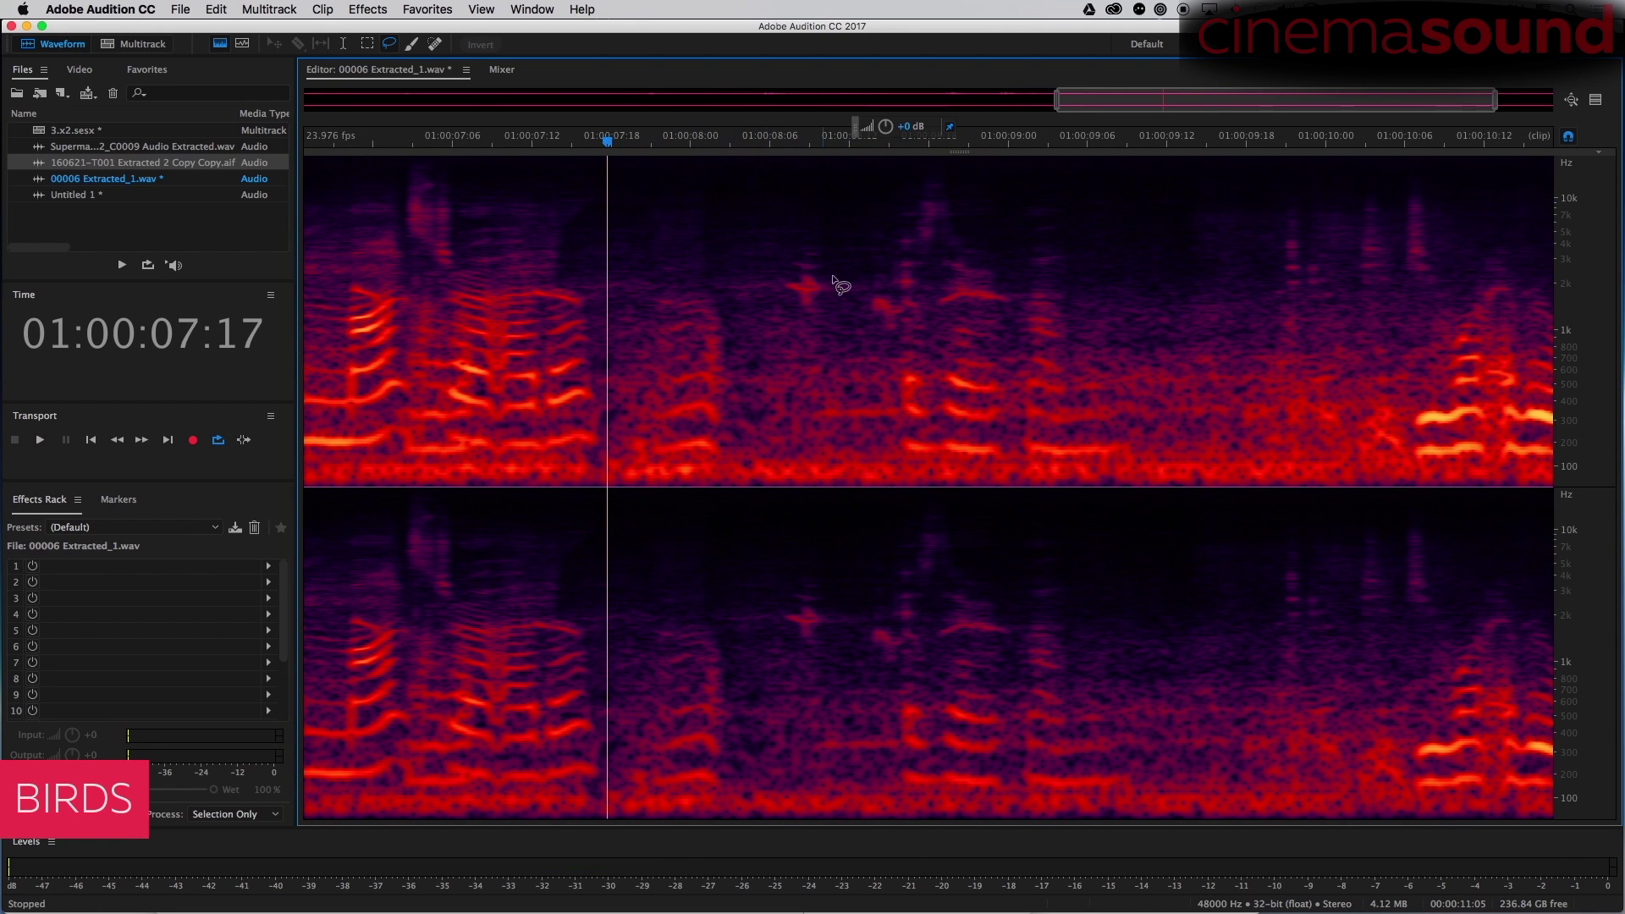
left_click_drag(812, 200, 896, 405)
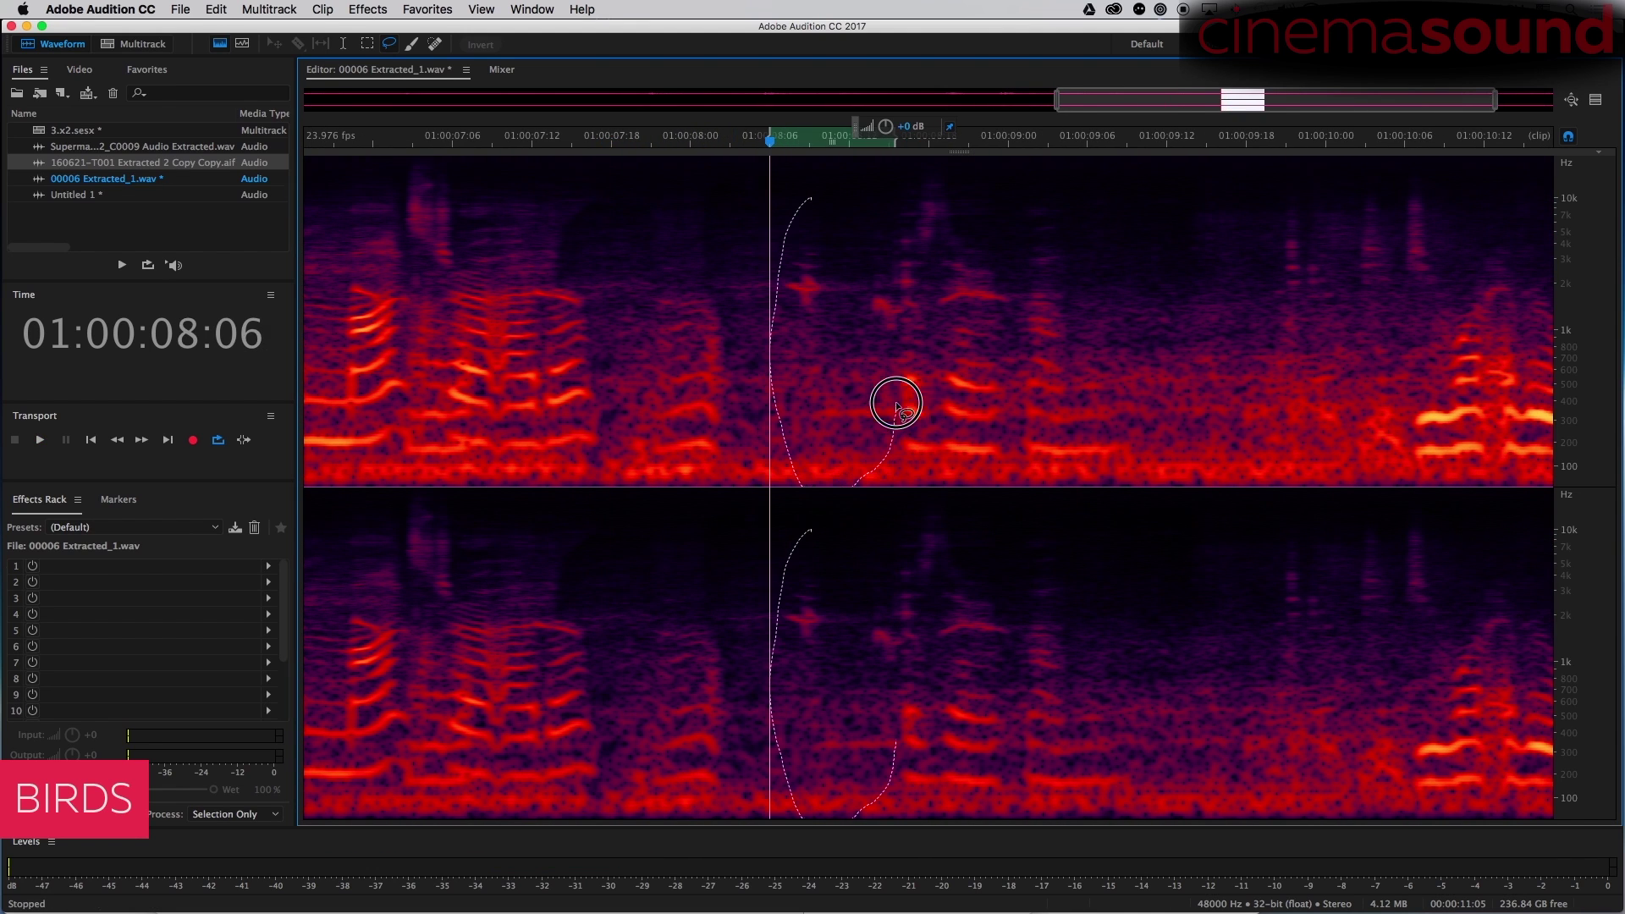
left_click_drag(882, 343, 815, 200)
key("ctrl+shift+v")
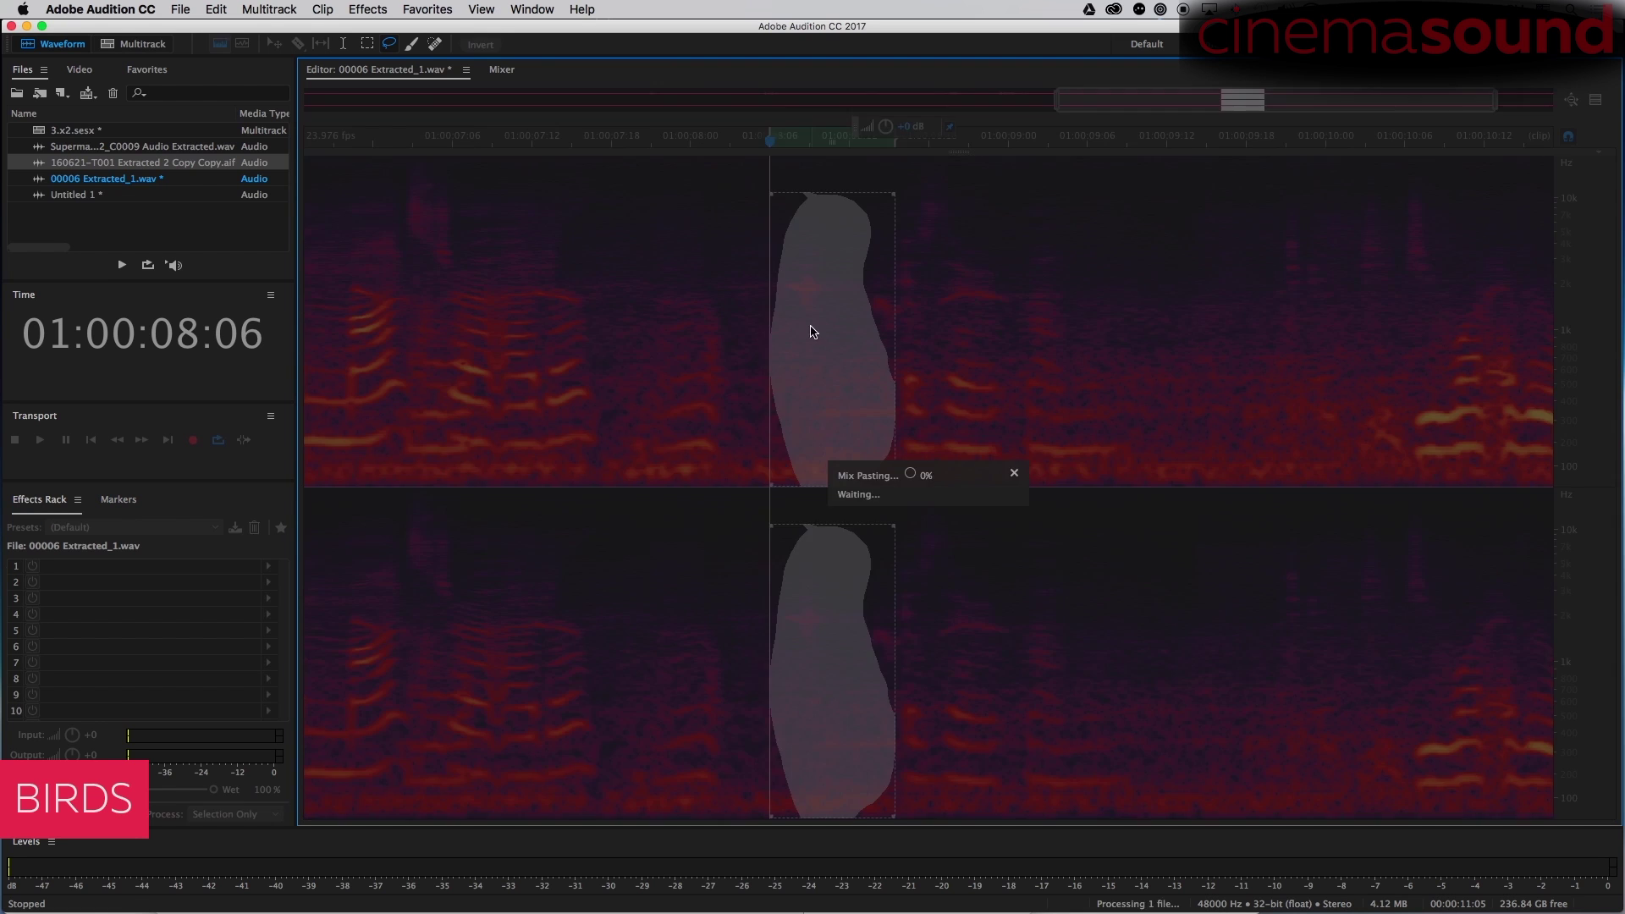
Review the cleaned section from about 01:00:07:16, then zoom out.
left_click(646, 250)
key("space")
left_click(591, 266)
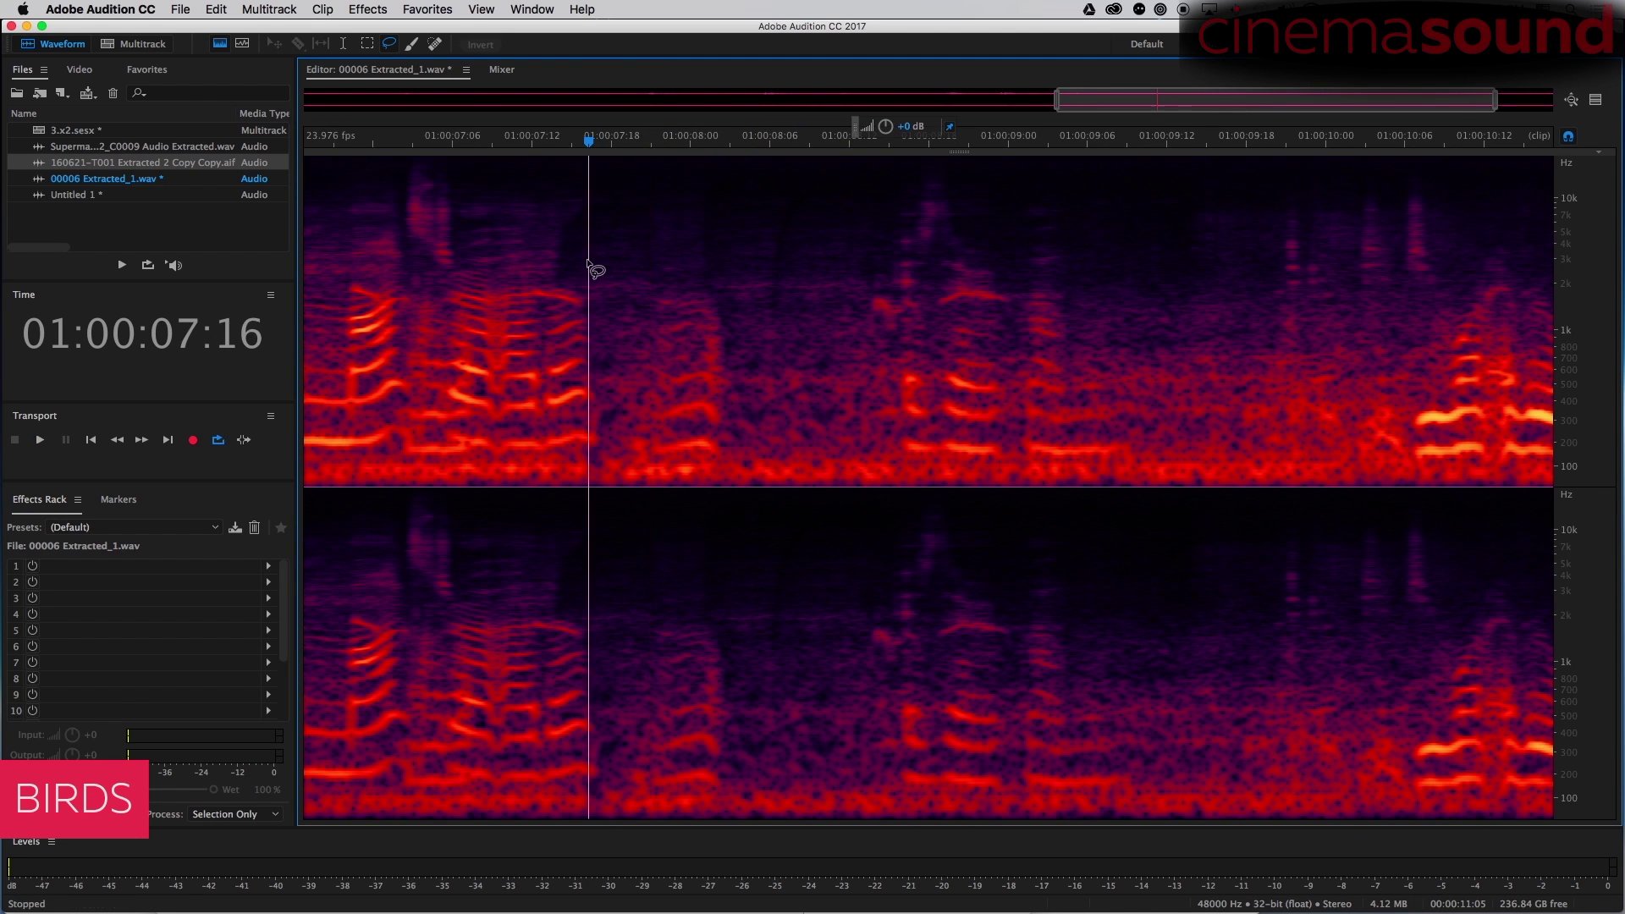
key("space")
key("space")
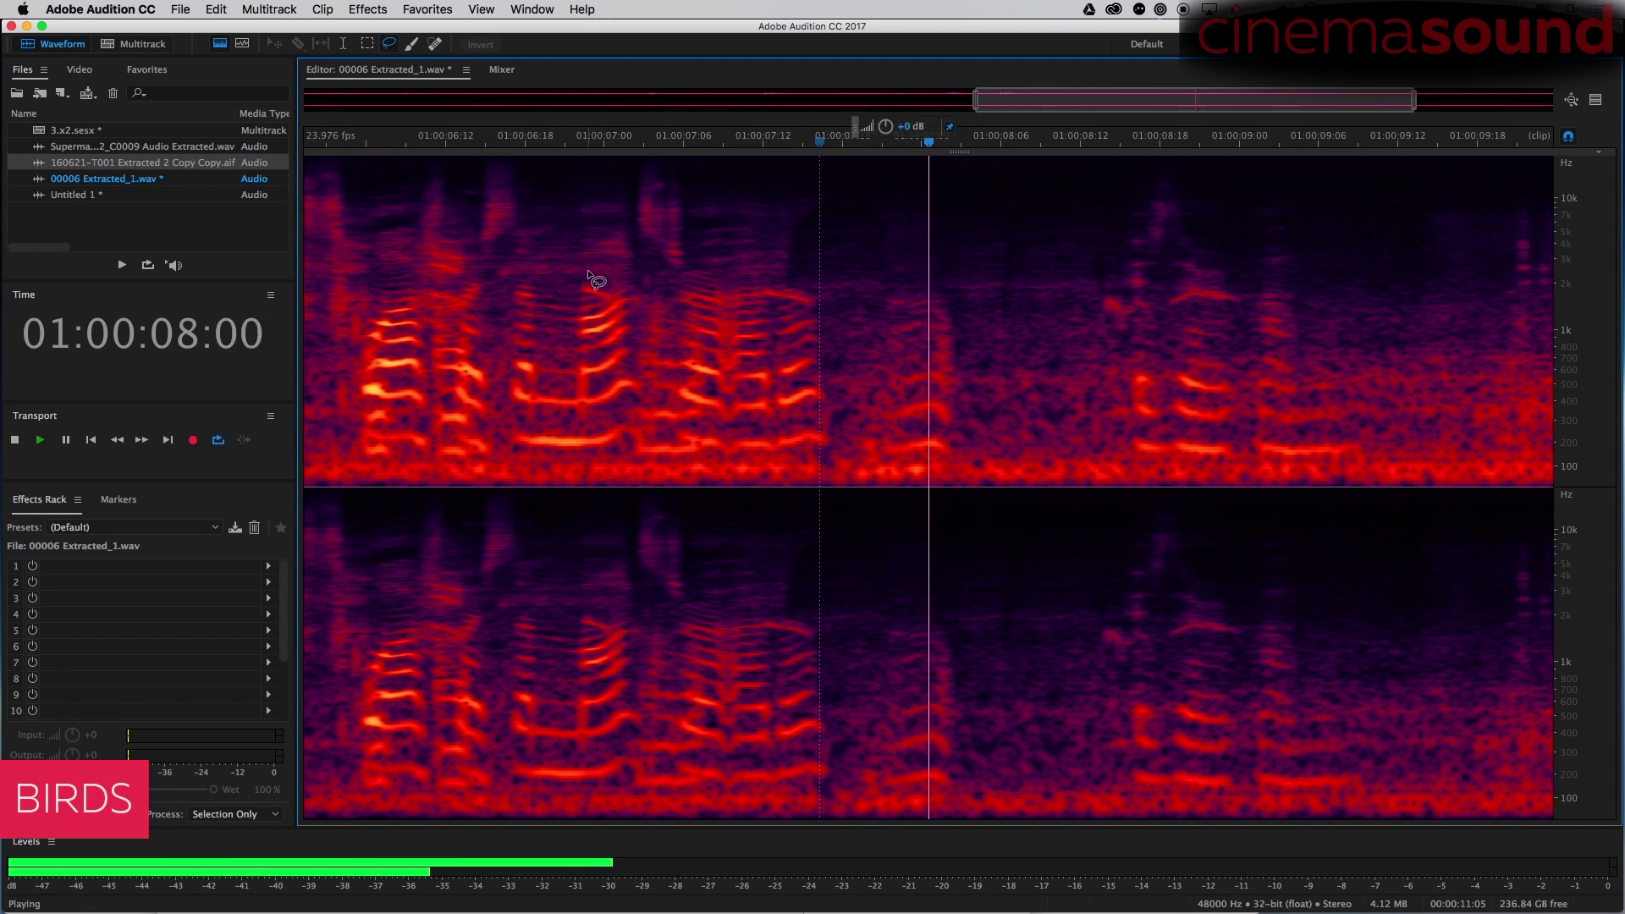
key("space")
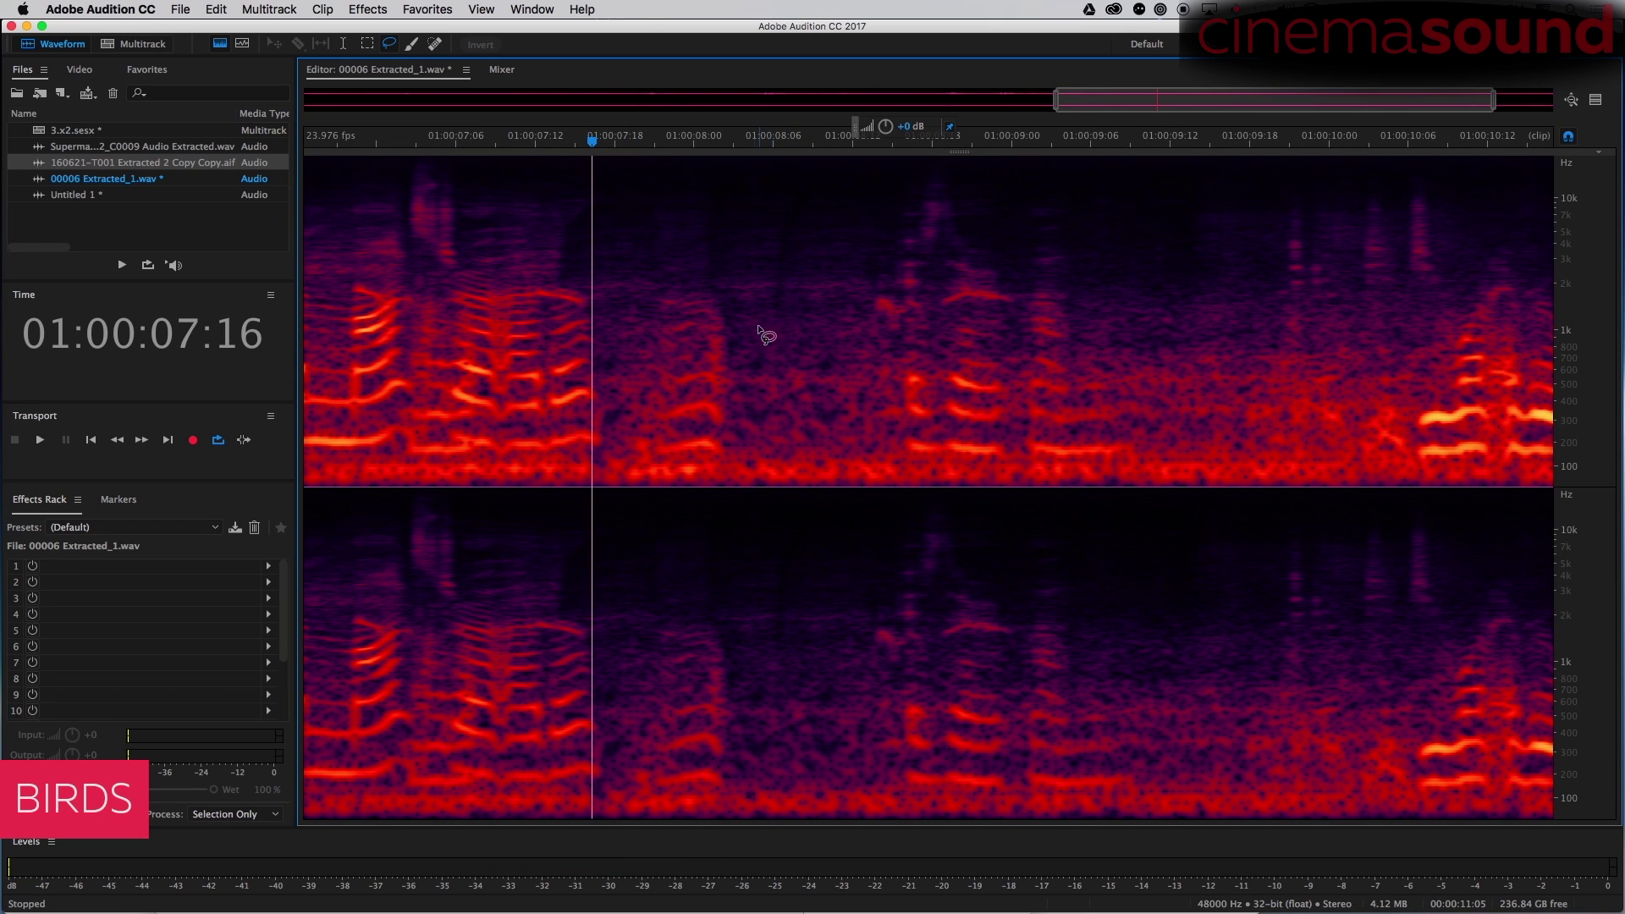
key("space")
key("space")
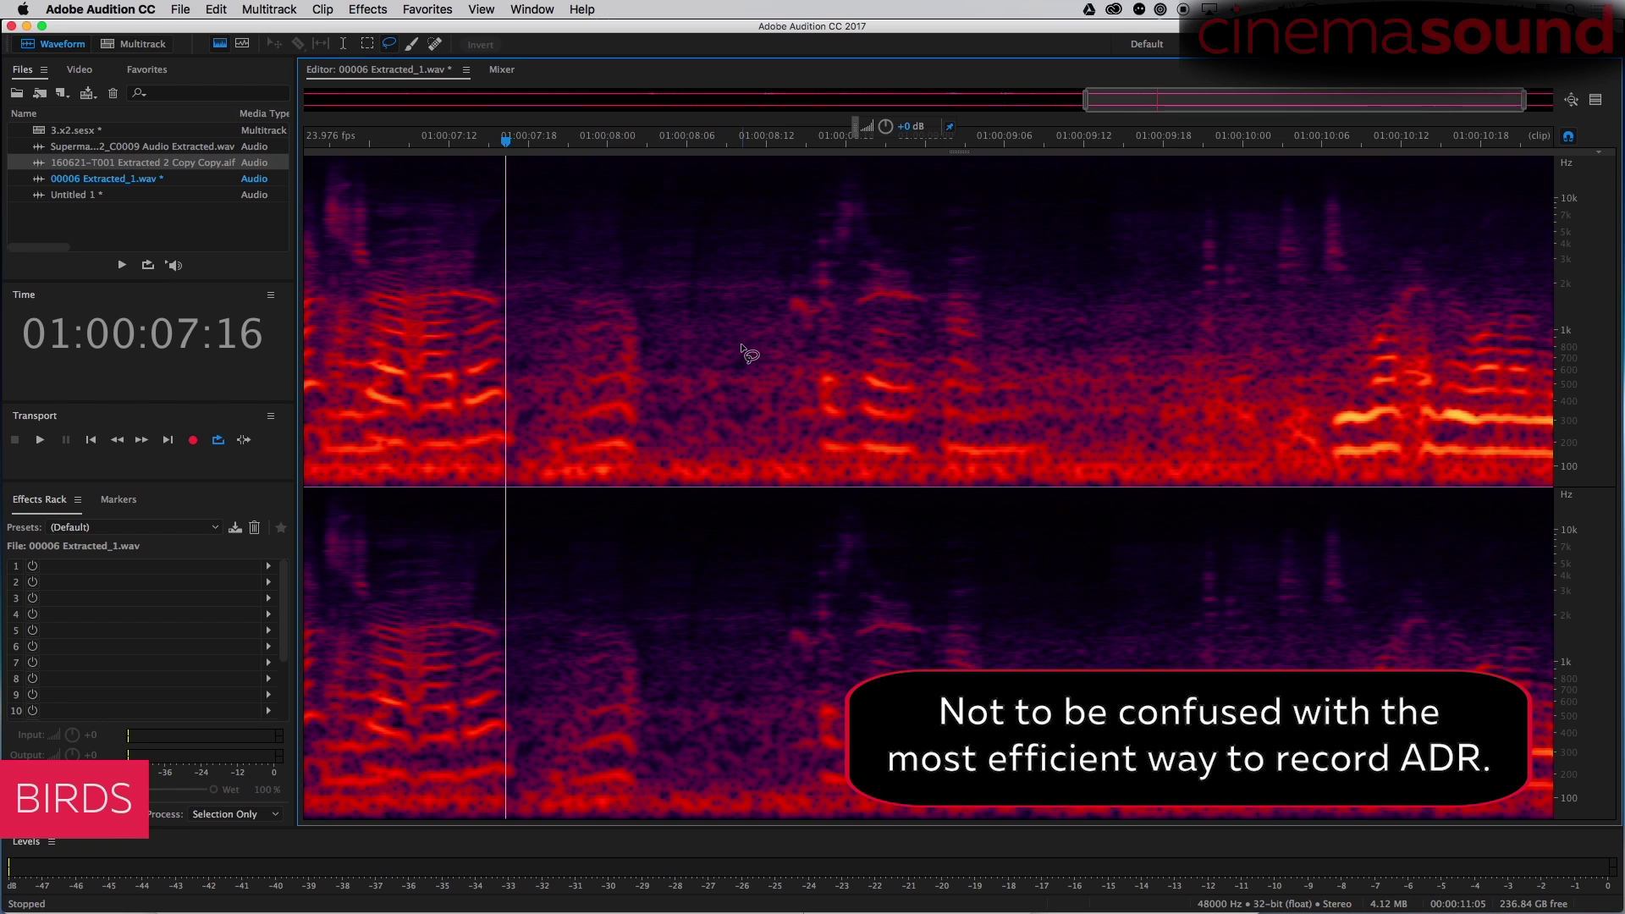
key("space")
key("space")
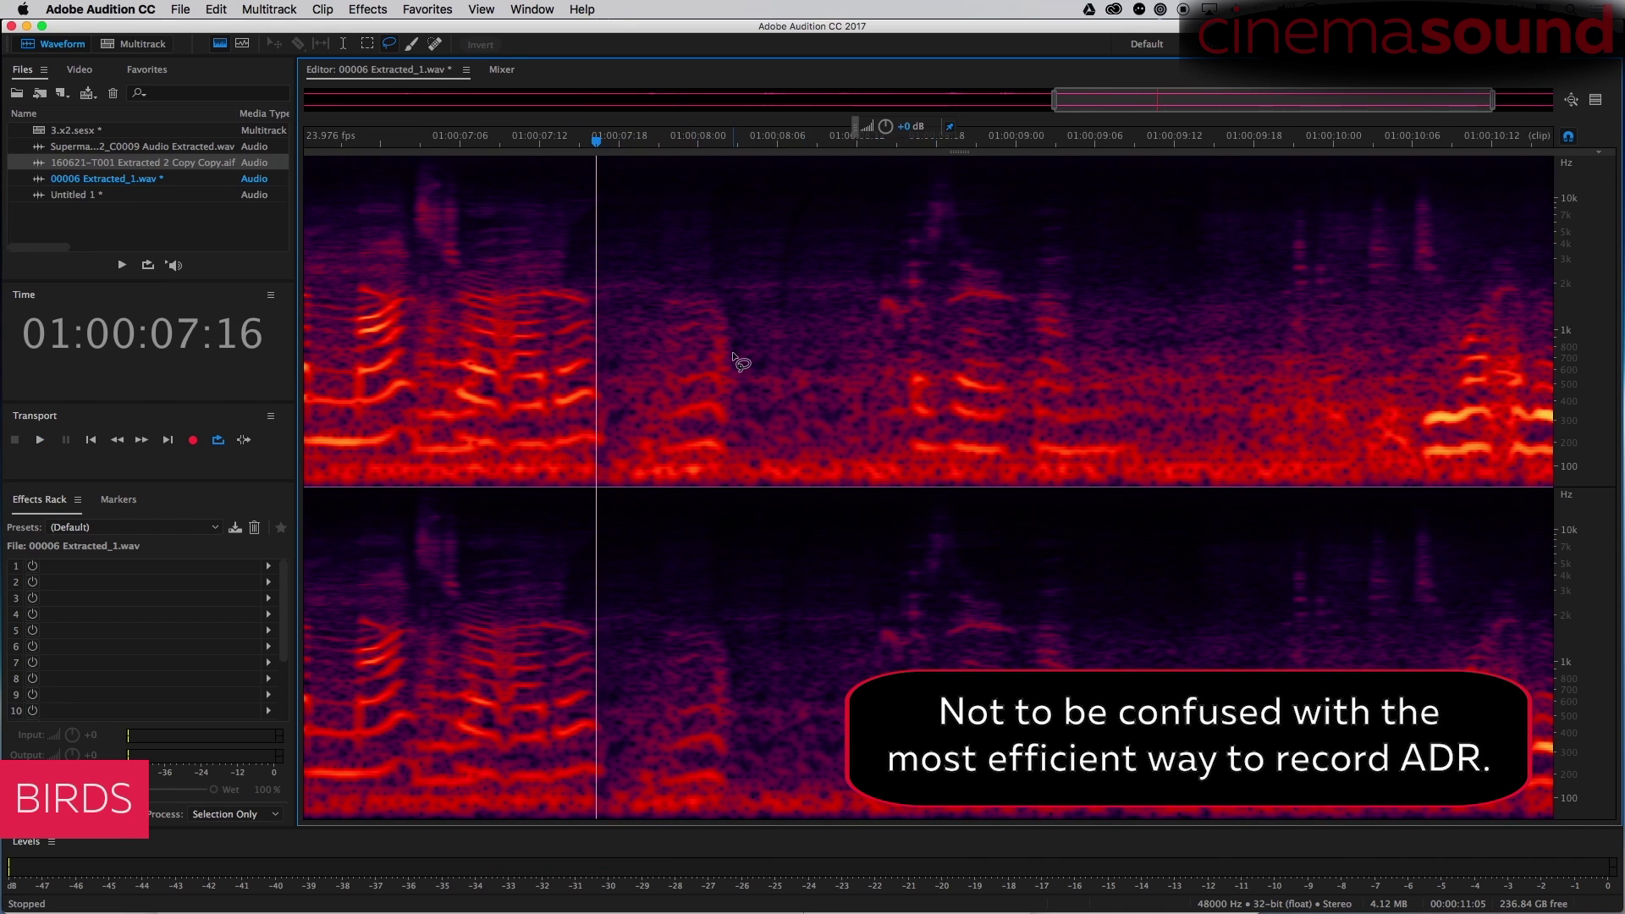
key("minus")
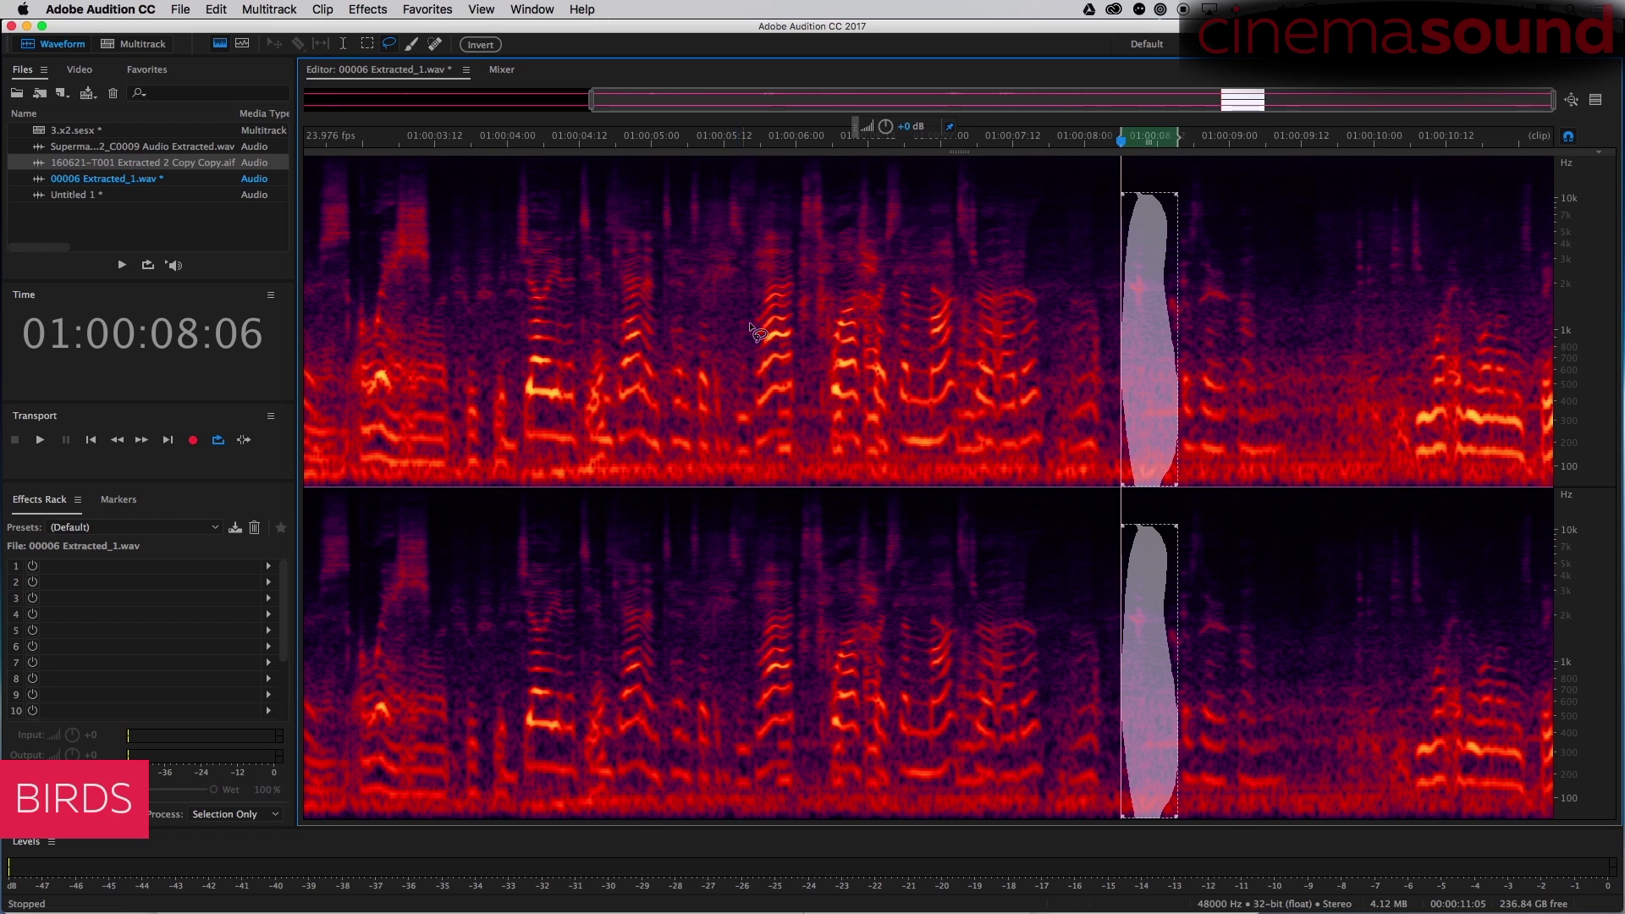
Clear the chirp outline and preview playback from about 01:00:07:02.
left_click(1069, 236)
left_click(954, 276)
key("space")
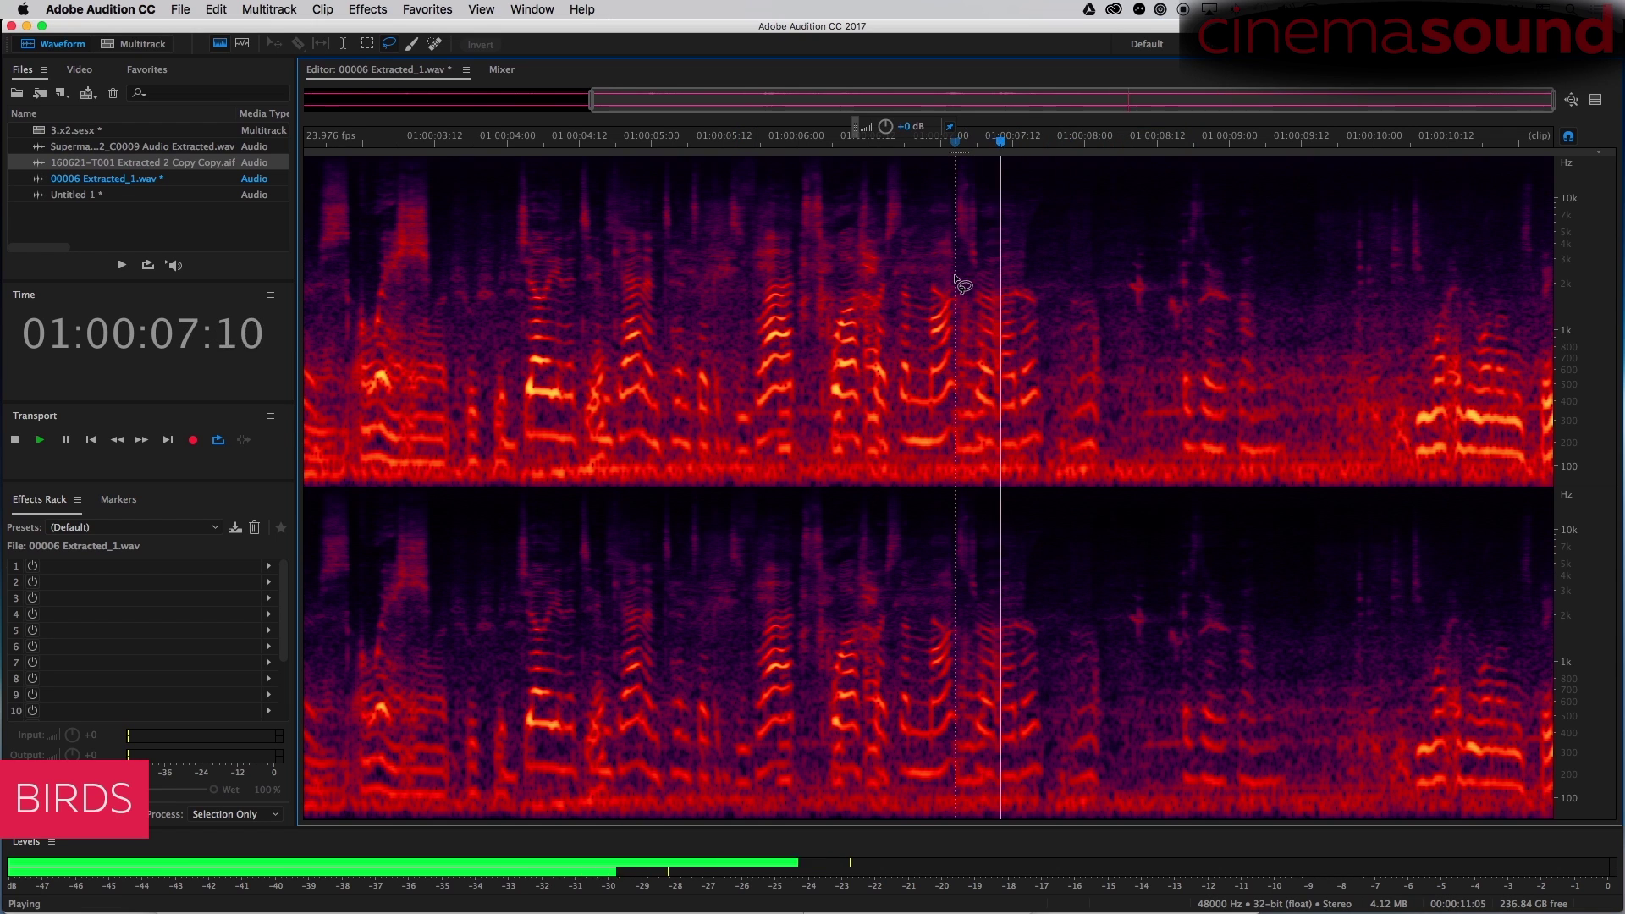
key("space")
key("space")
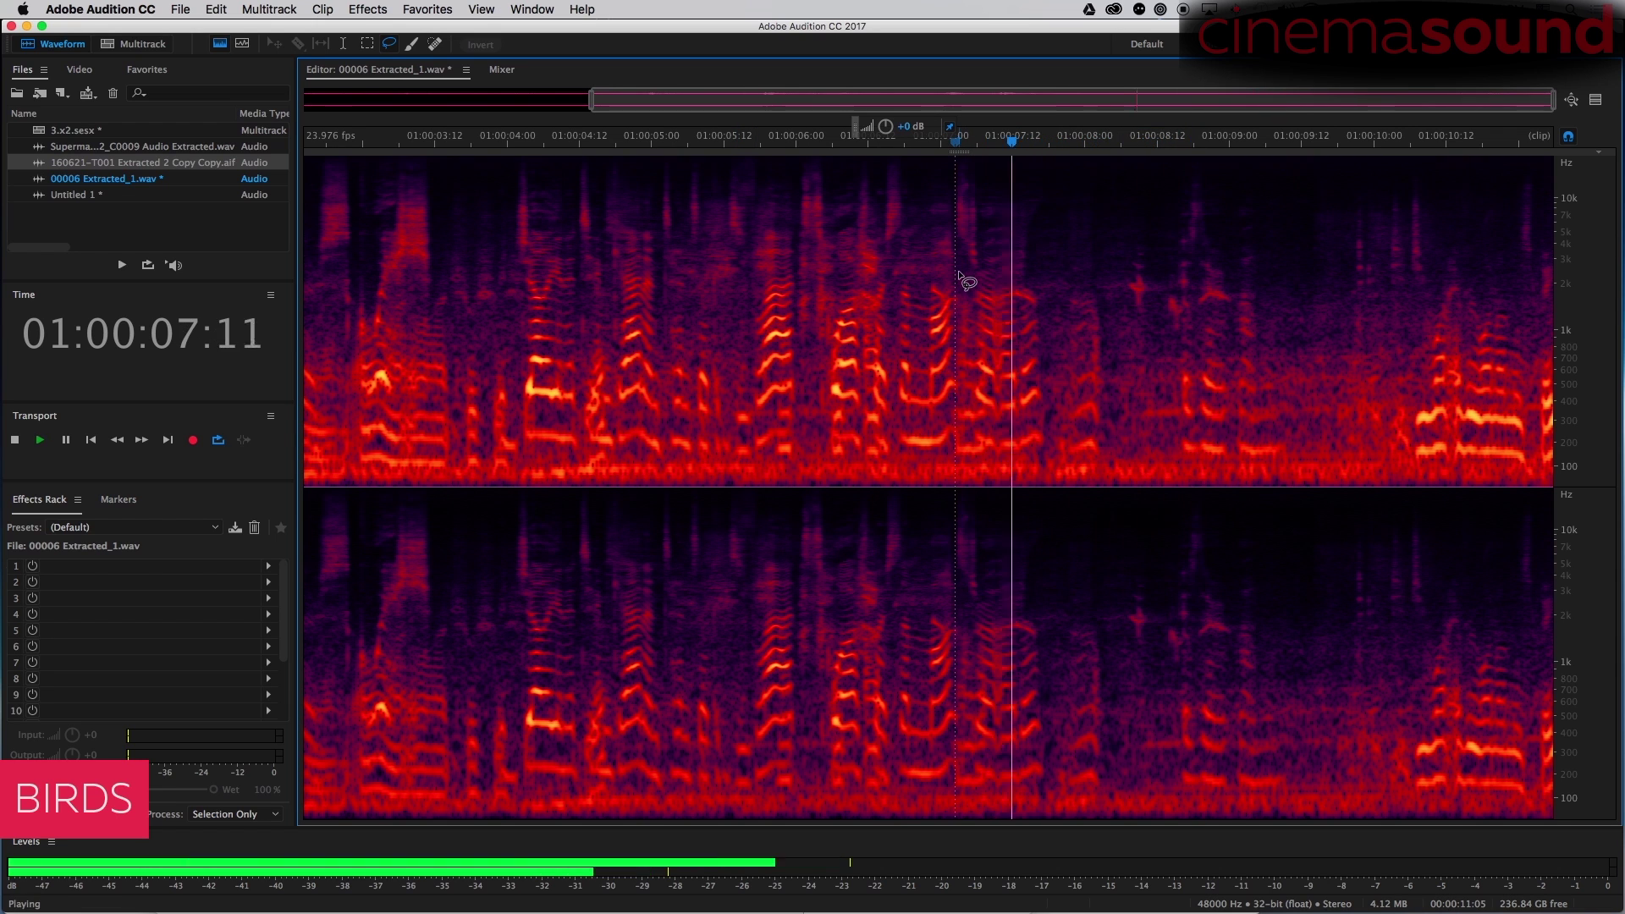
key("space")
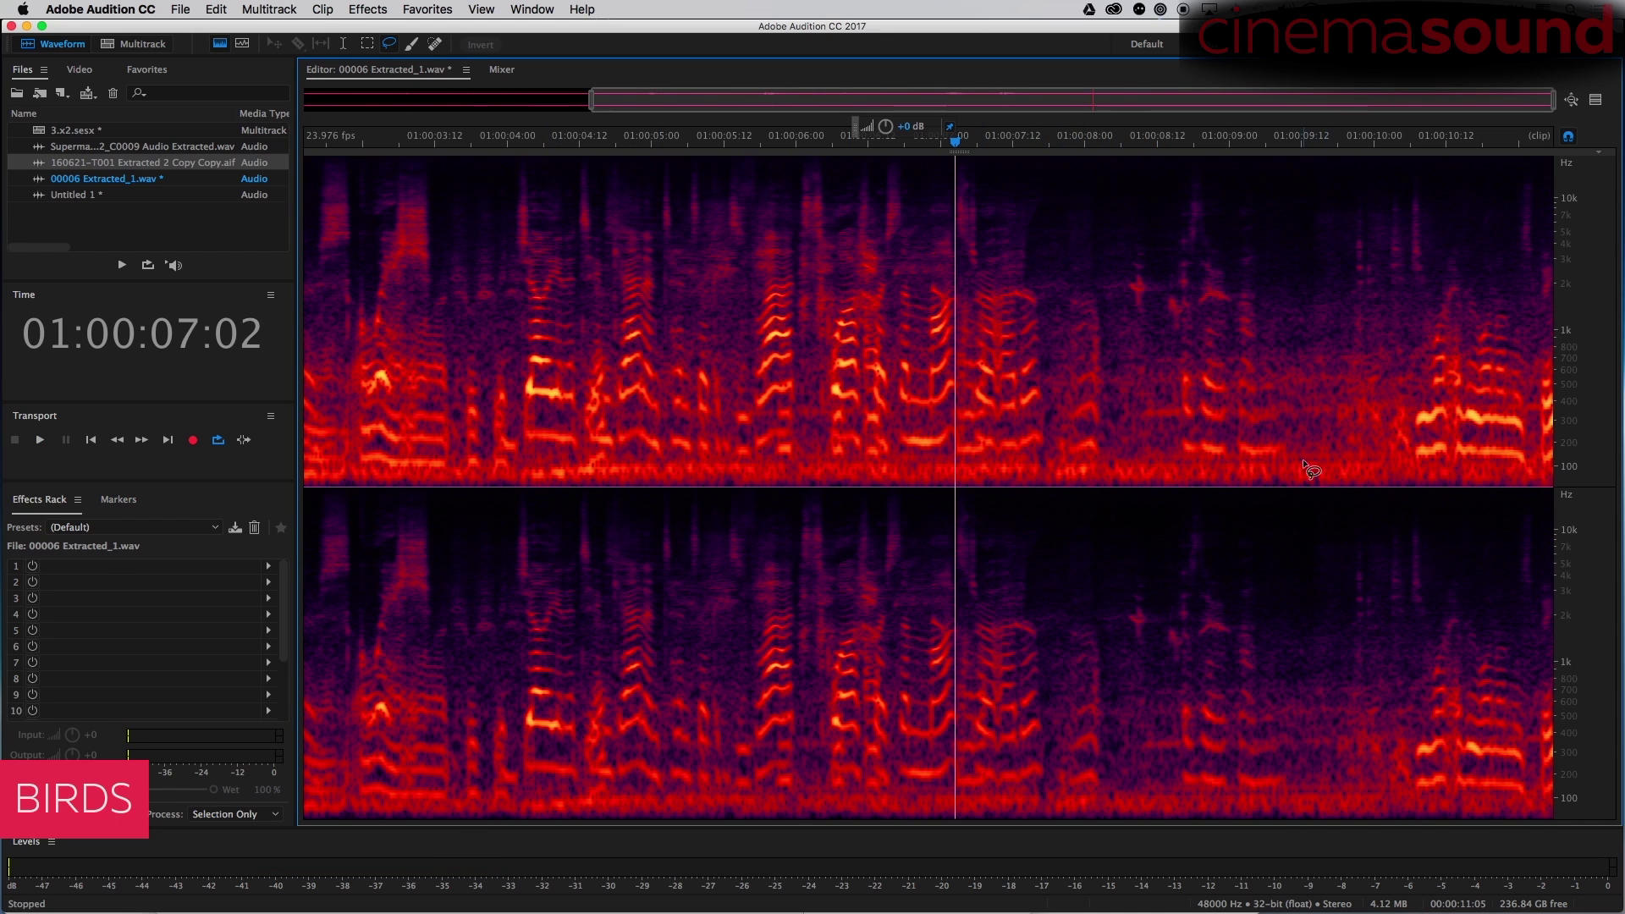
Marquee quiet upper-frequency room tone around 01:00:09:06–09:12.
left_click_drag(1261, 179, 1289, 357)
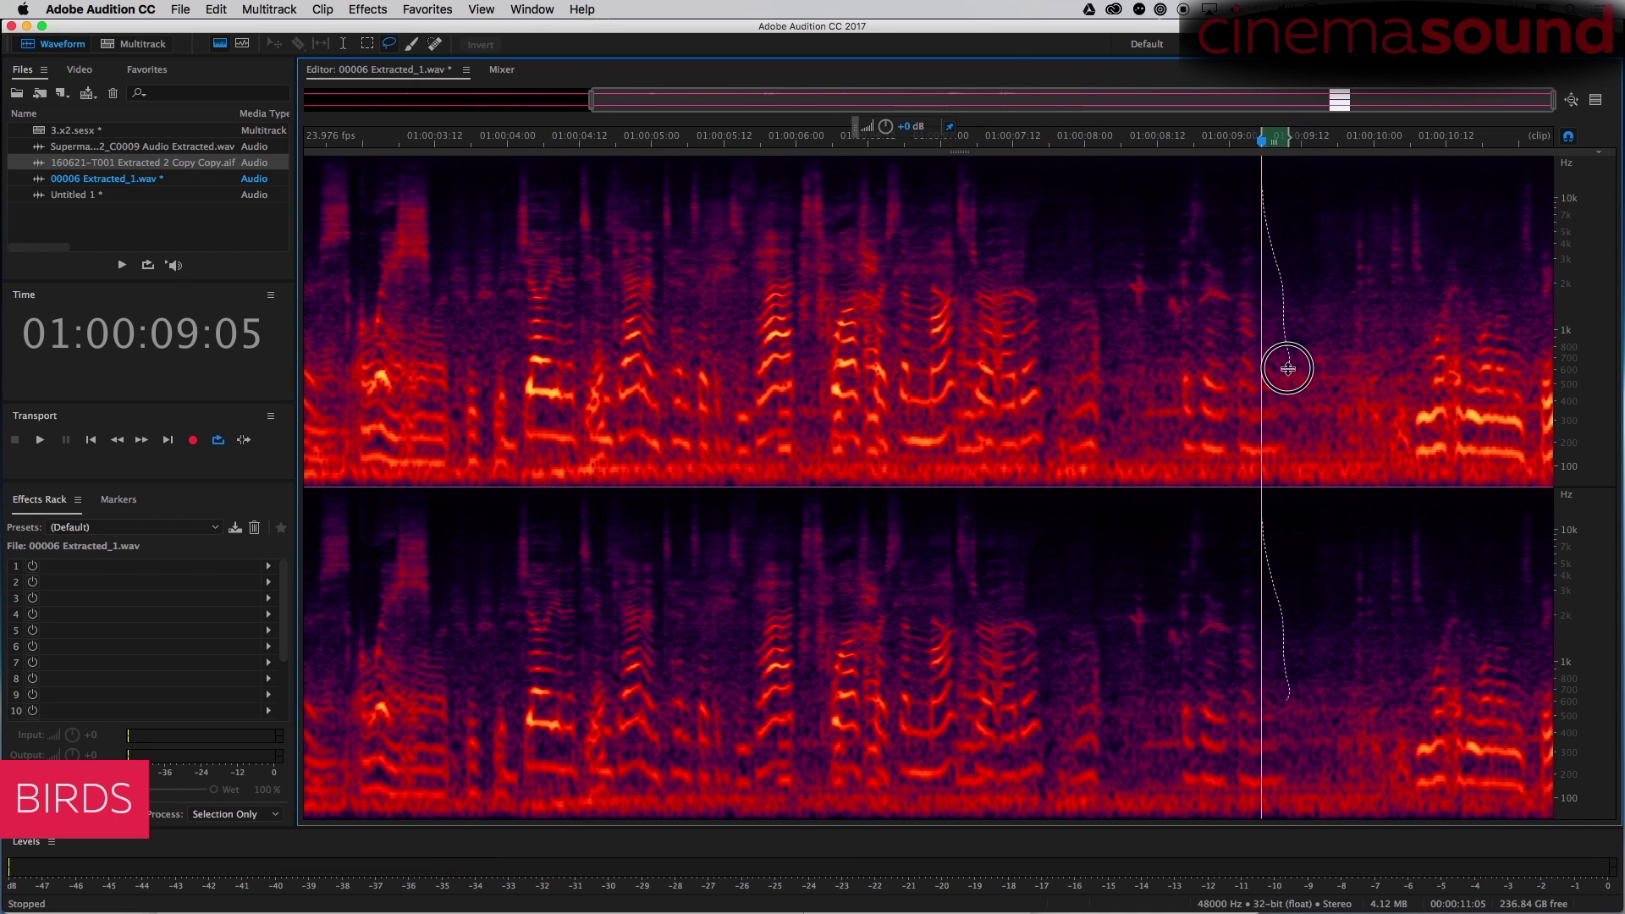
left_click(1307, 262)
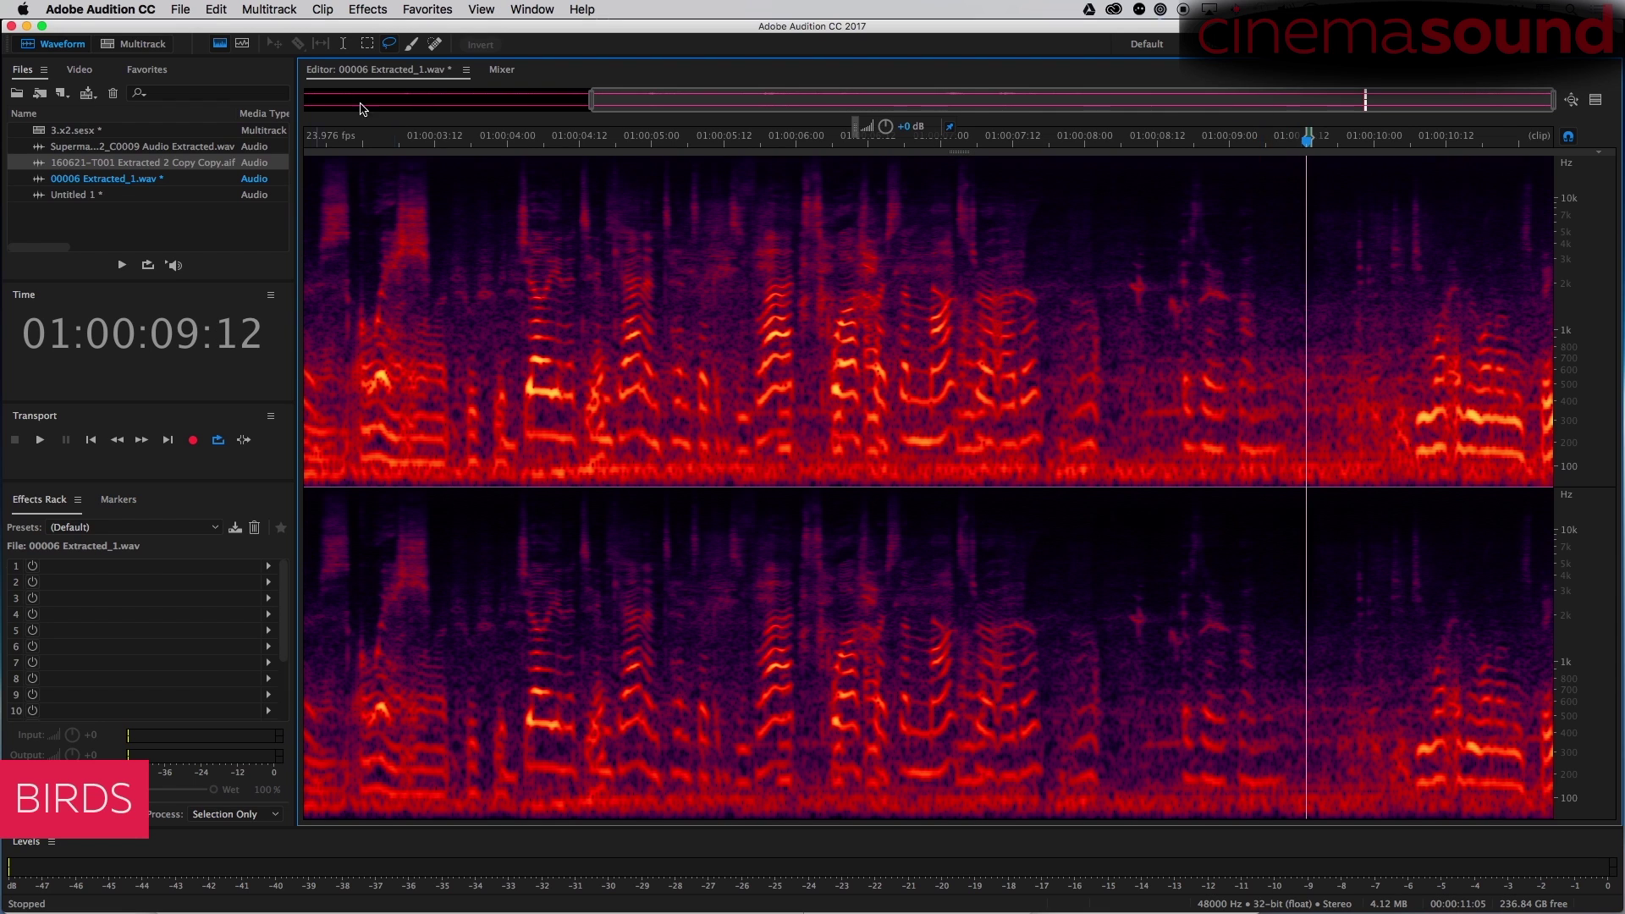
left_click_drag(1267, 181, 1345, 378)
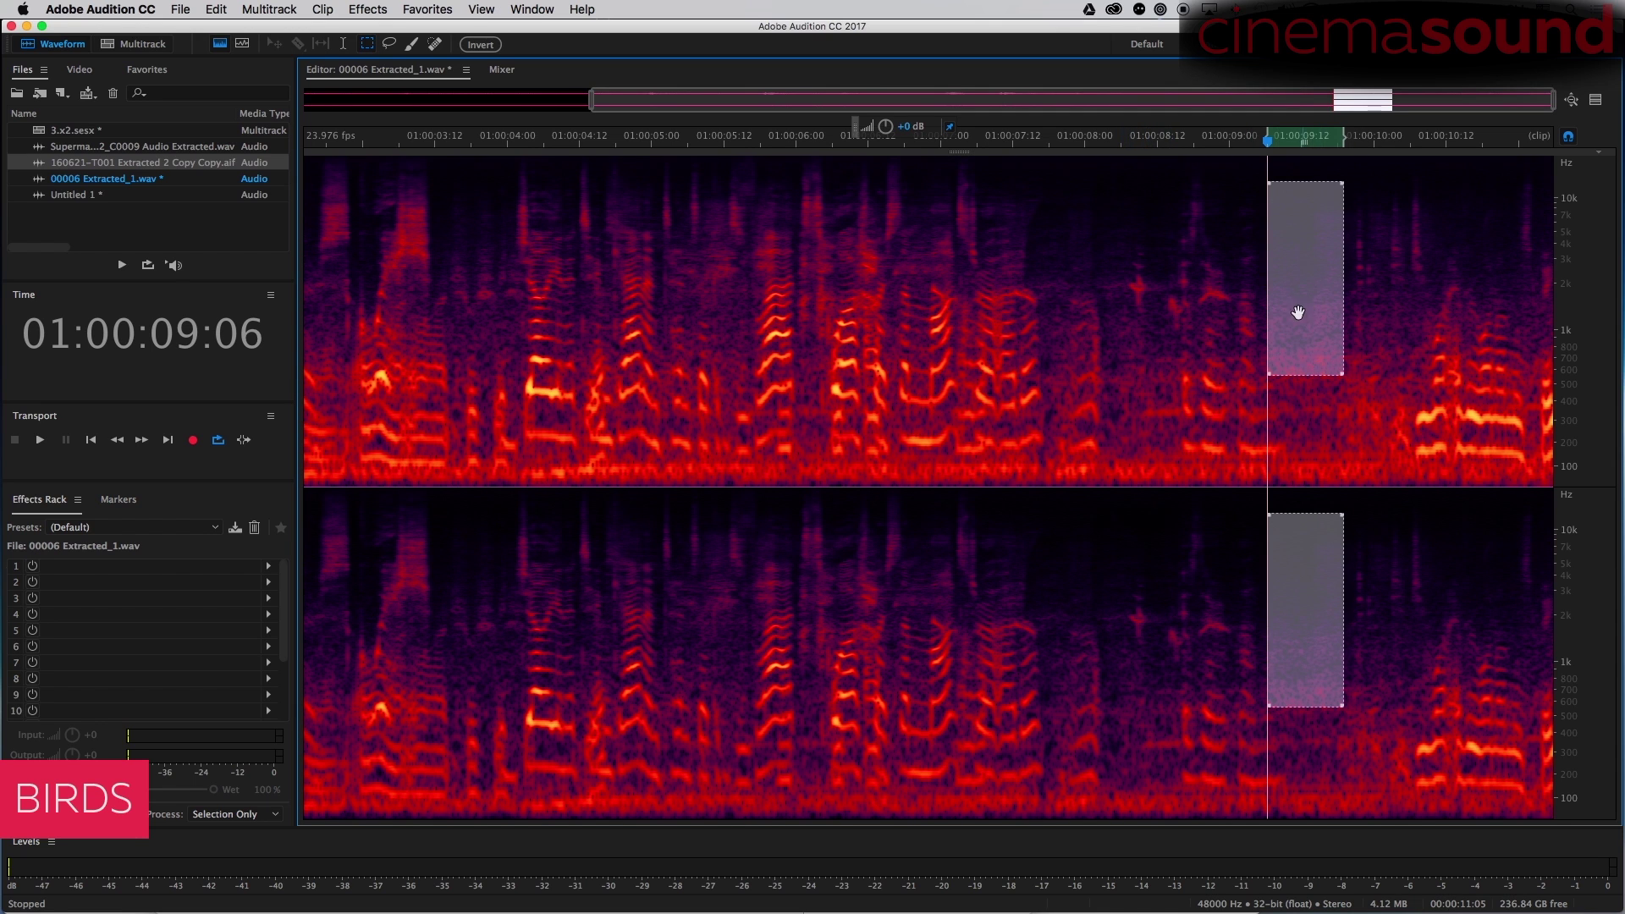
Copy the room-tone patch and cover the boxed high chirp near 01:00:07:19.
key("super+c")
left_click_drag(1055, 187, 1046, 259)
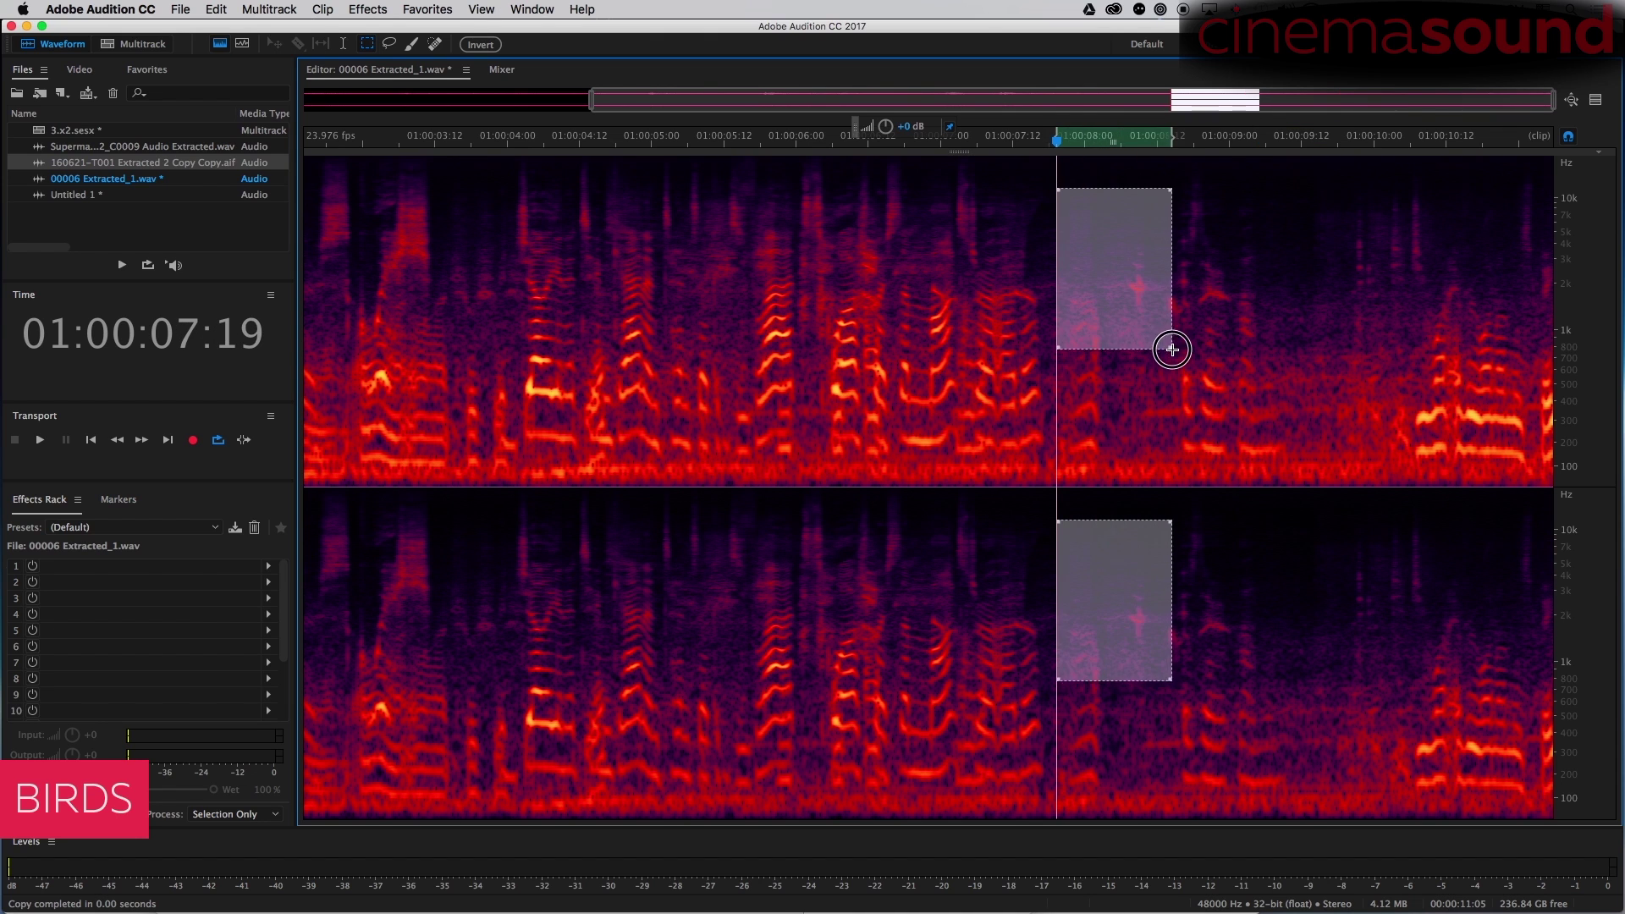
mouse_move(1051, 196)
left_mouse_down()
mouse_move(1153, 287)
mouse_move(1108, 286)
left_mouse_up()
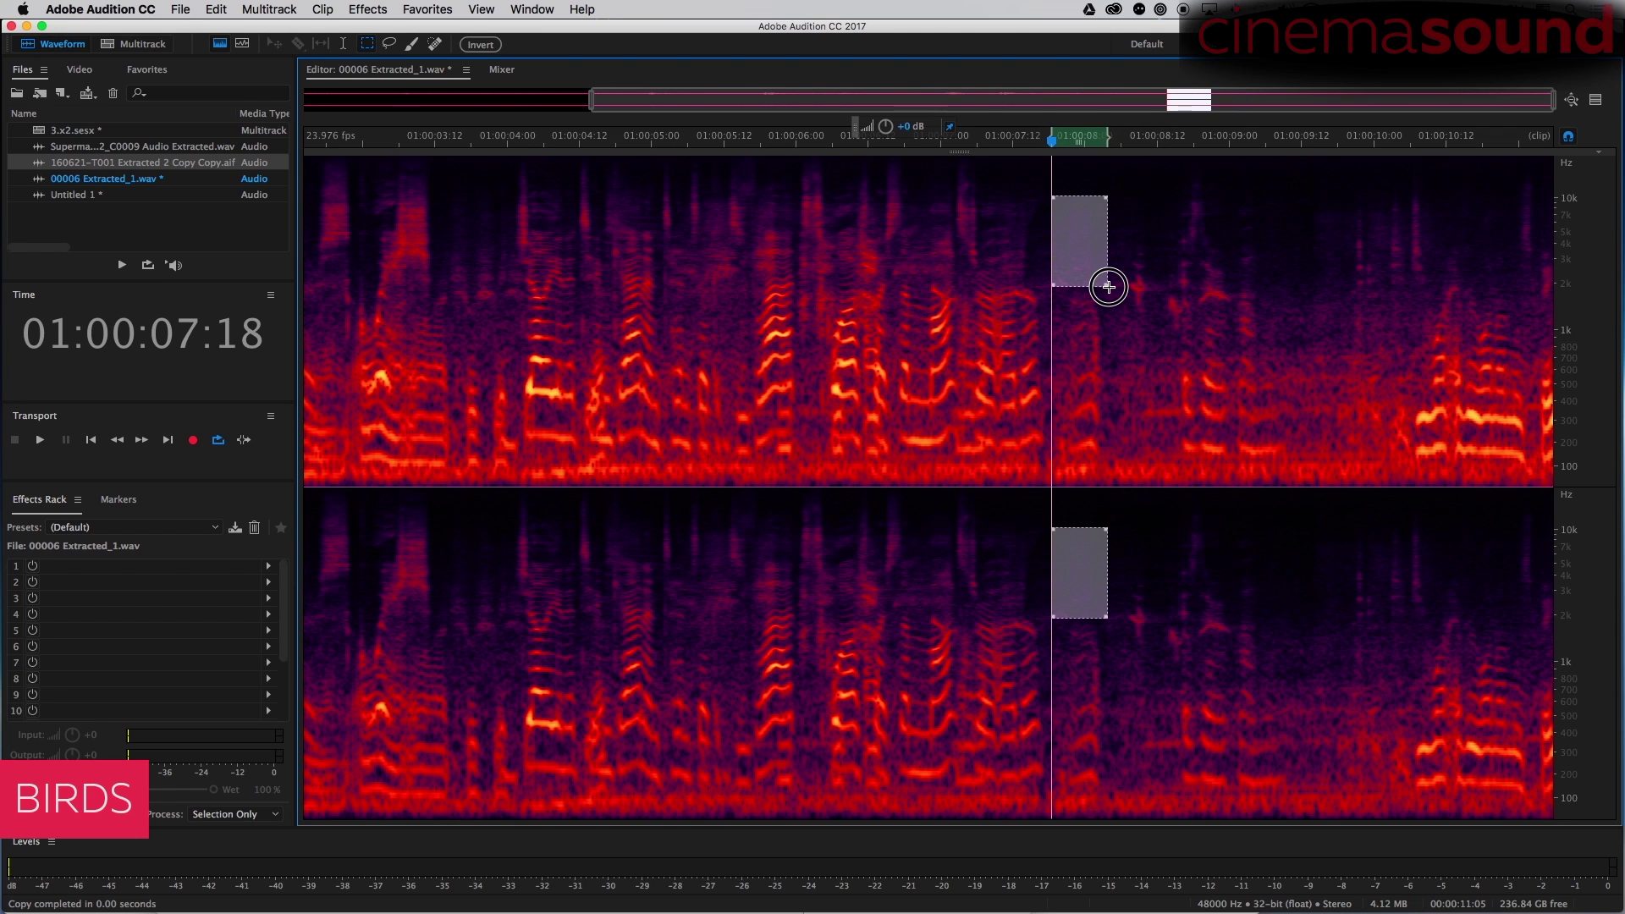
key("Delete")
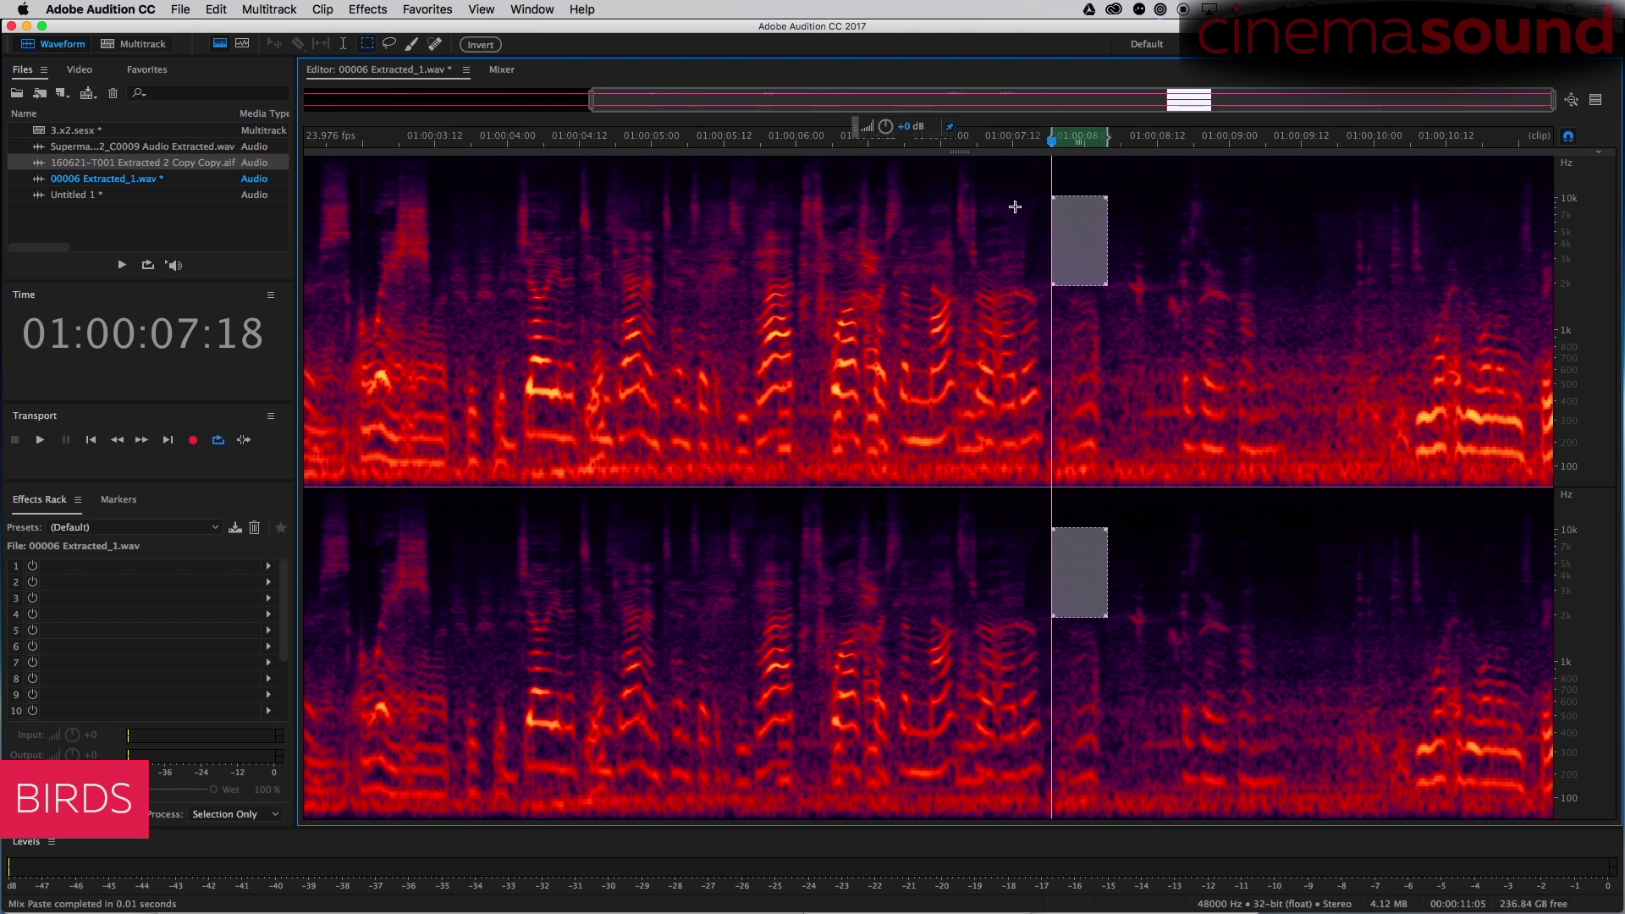
Play back the repair, then box the next chirp near 01:00:08:01.
left_click(1003, 214)
key("space")
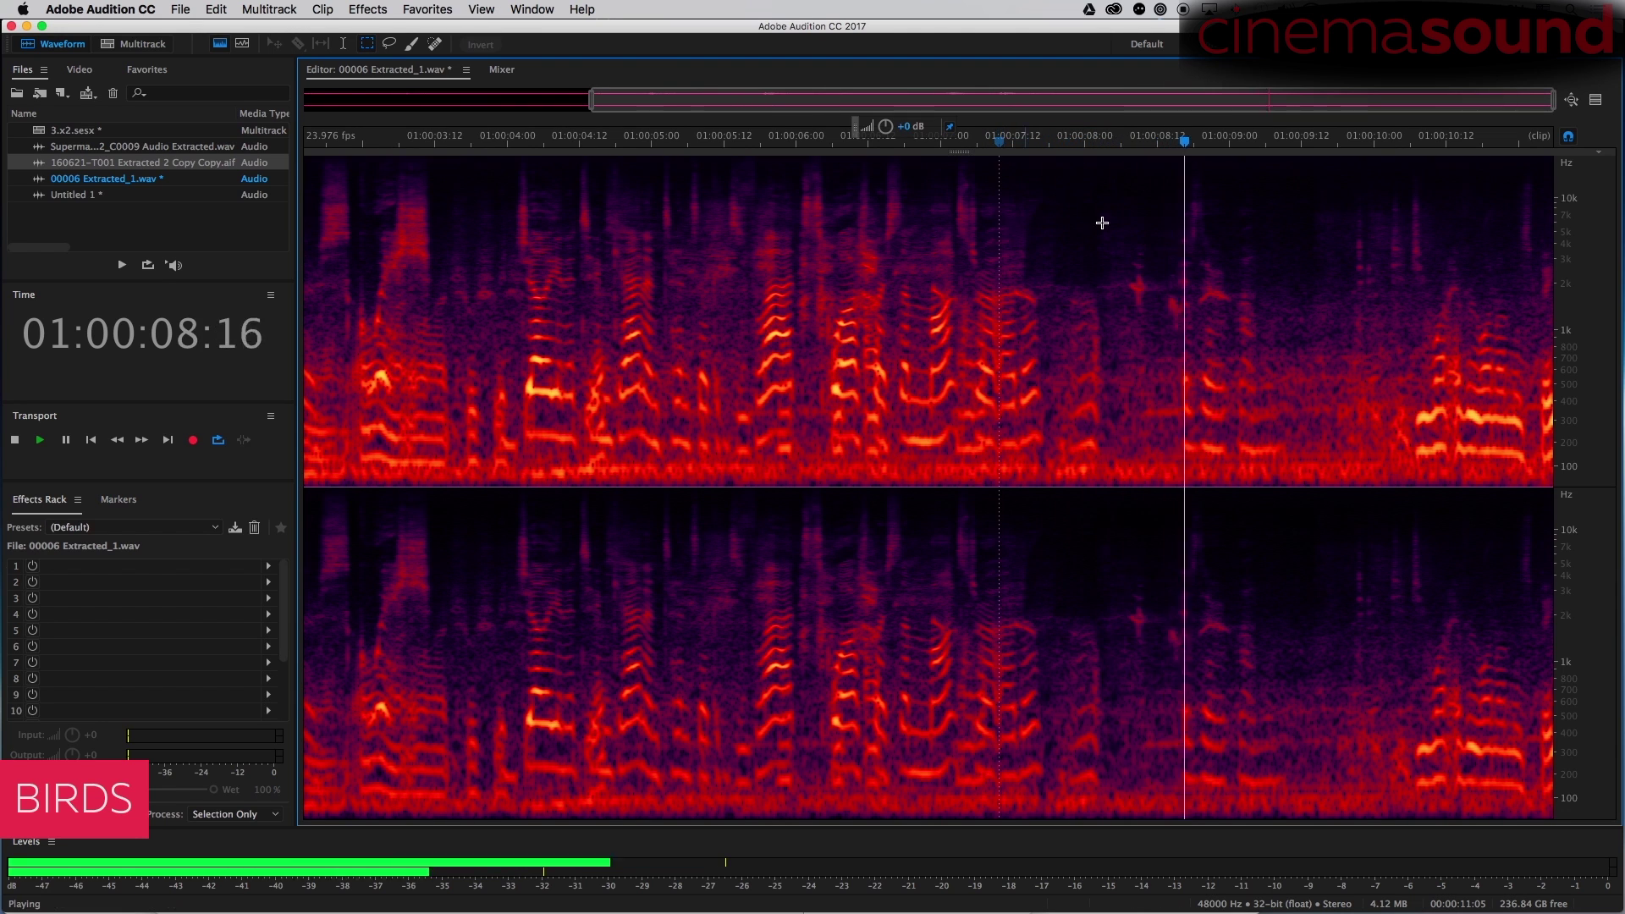
key("space")
left_click(1095, 233)
left_click_drag(1096, 213, 1122, 358)
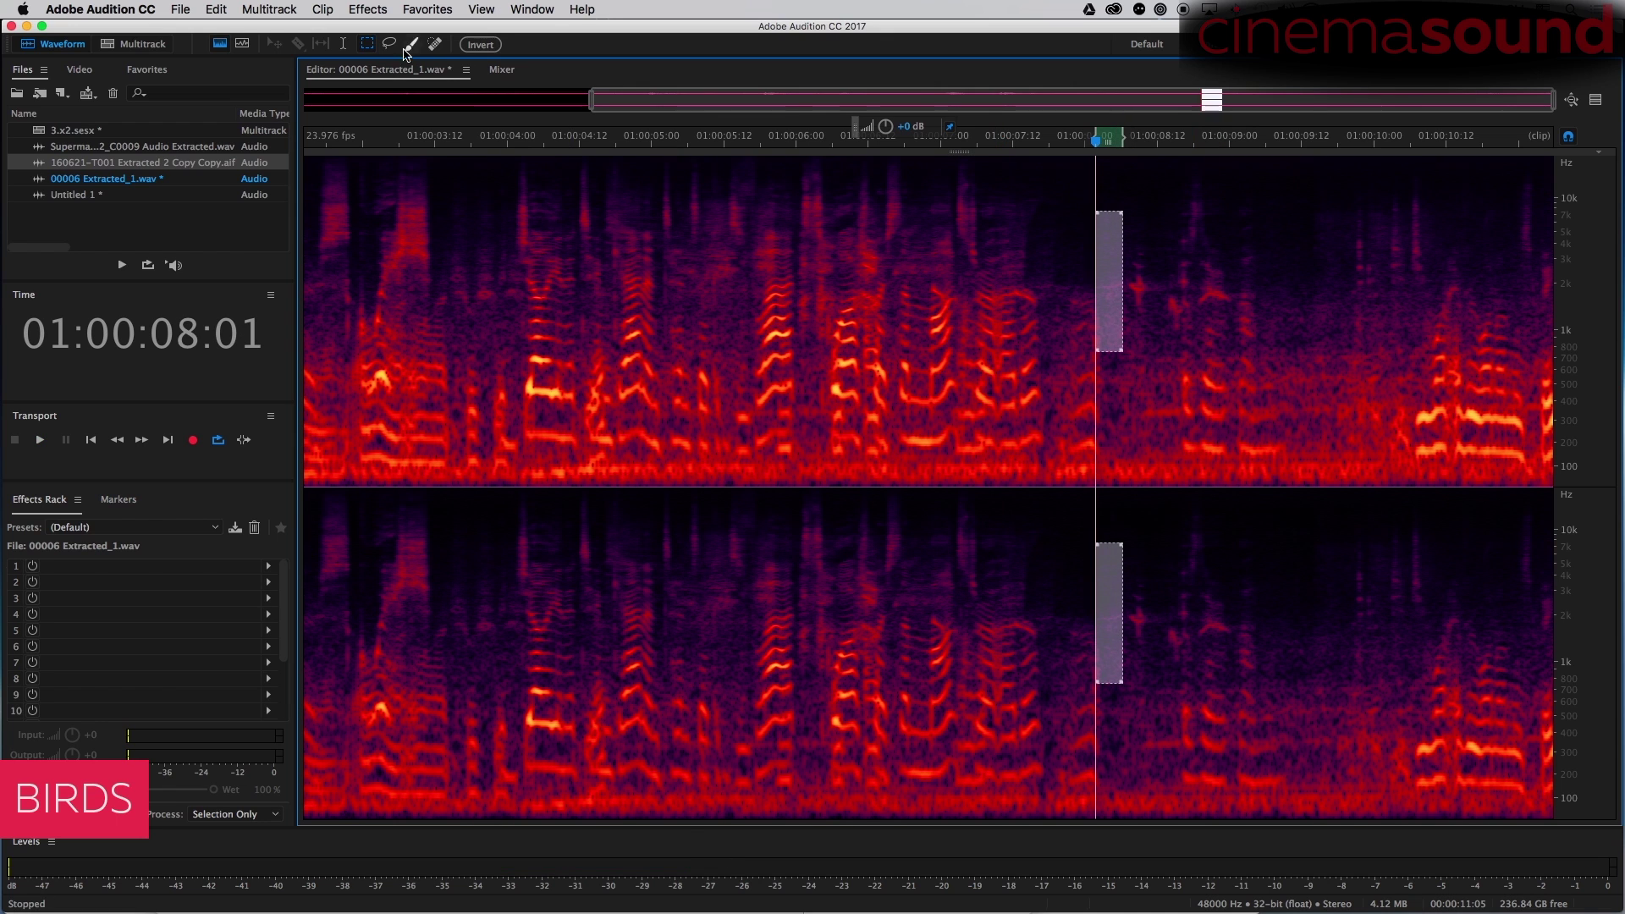
Lasso the chirp near 01:00:08:01, redrawing the outline once, and Mix Paste room tone into it.
left_click(1060, 304)
left_click_drag(1088, 231, 1099, 308)
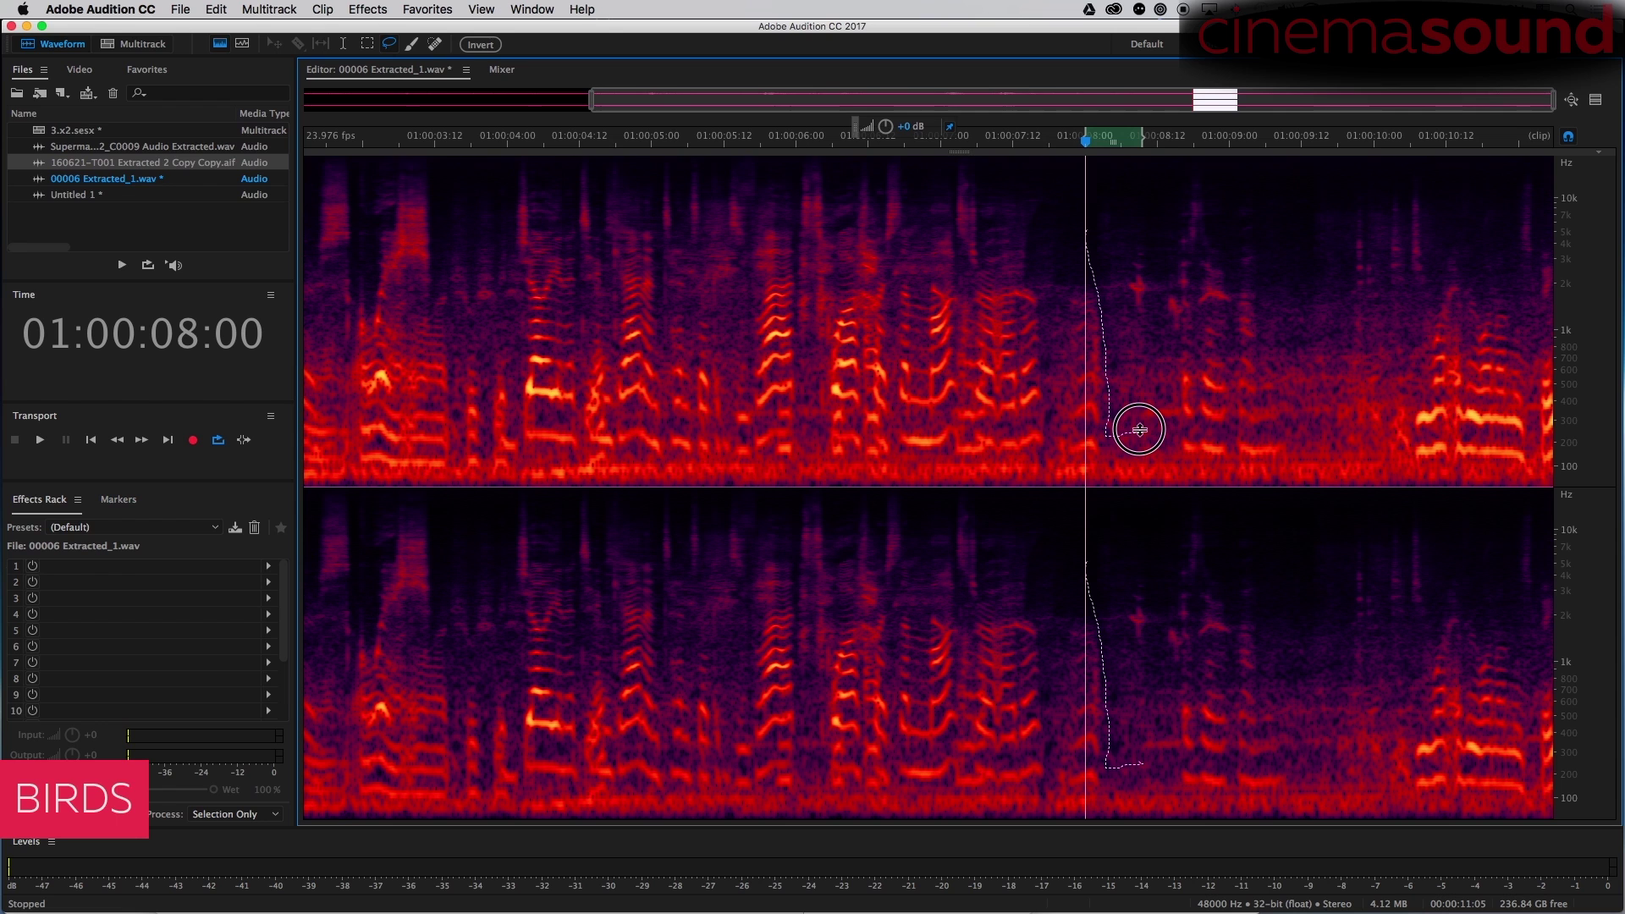
left_click_drag(1140, 430, 1141, 434)
left_click(1070, 223)
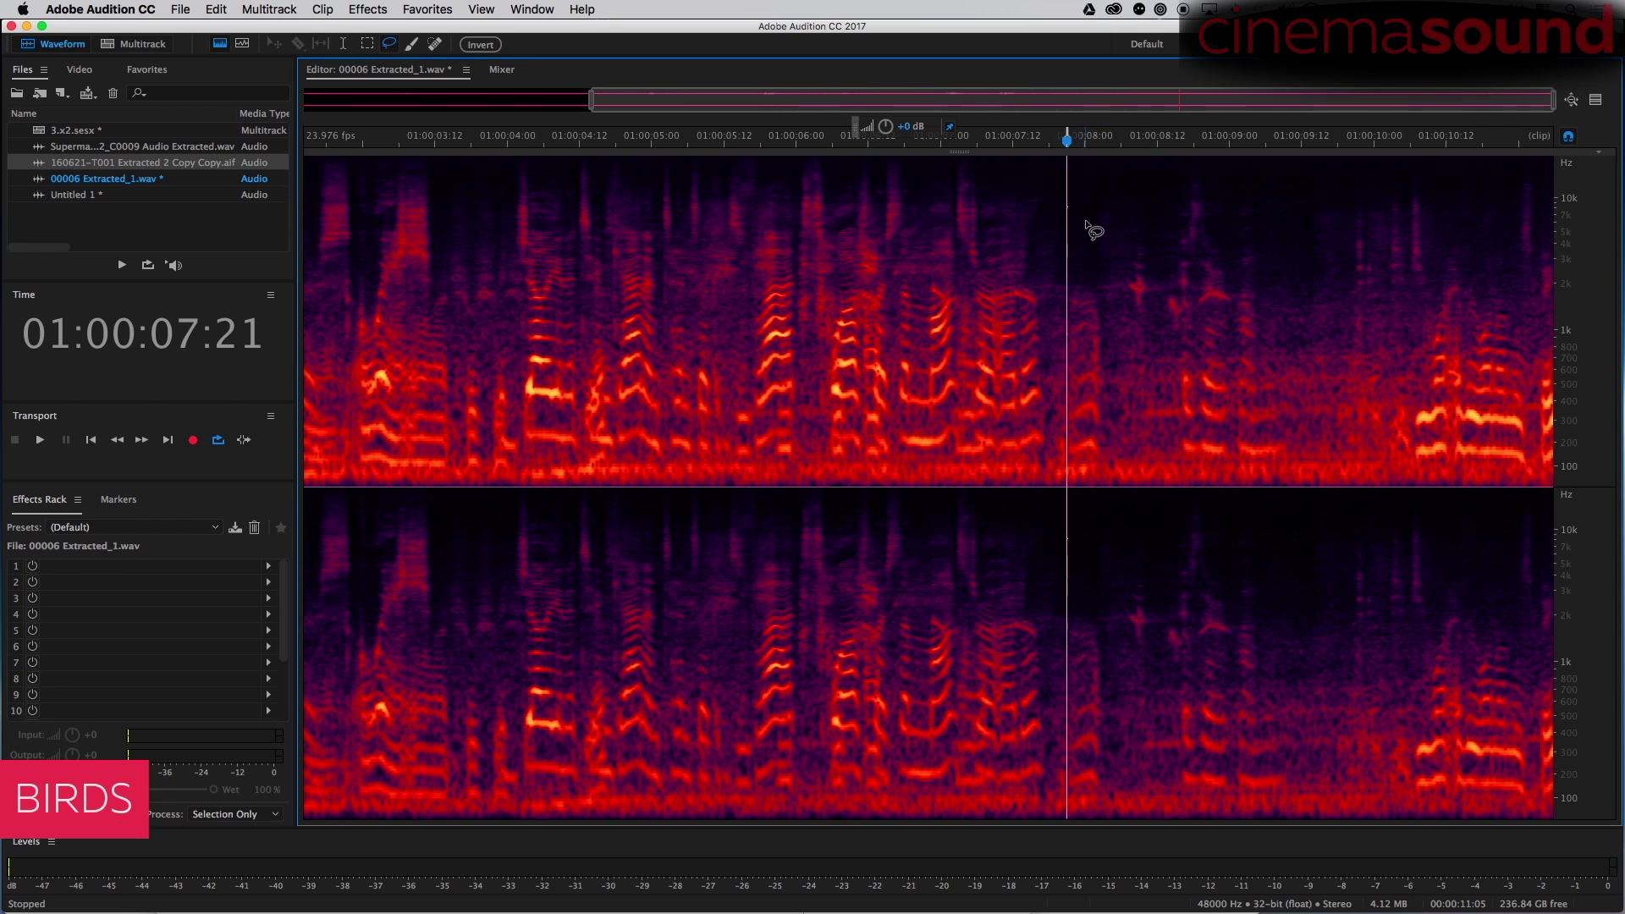
mouse_move(1098, 265)
left_mouse_down()
mouse_move(1105, 355)
mouse_move(1156, 364)
left_mouse_up()
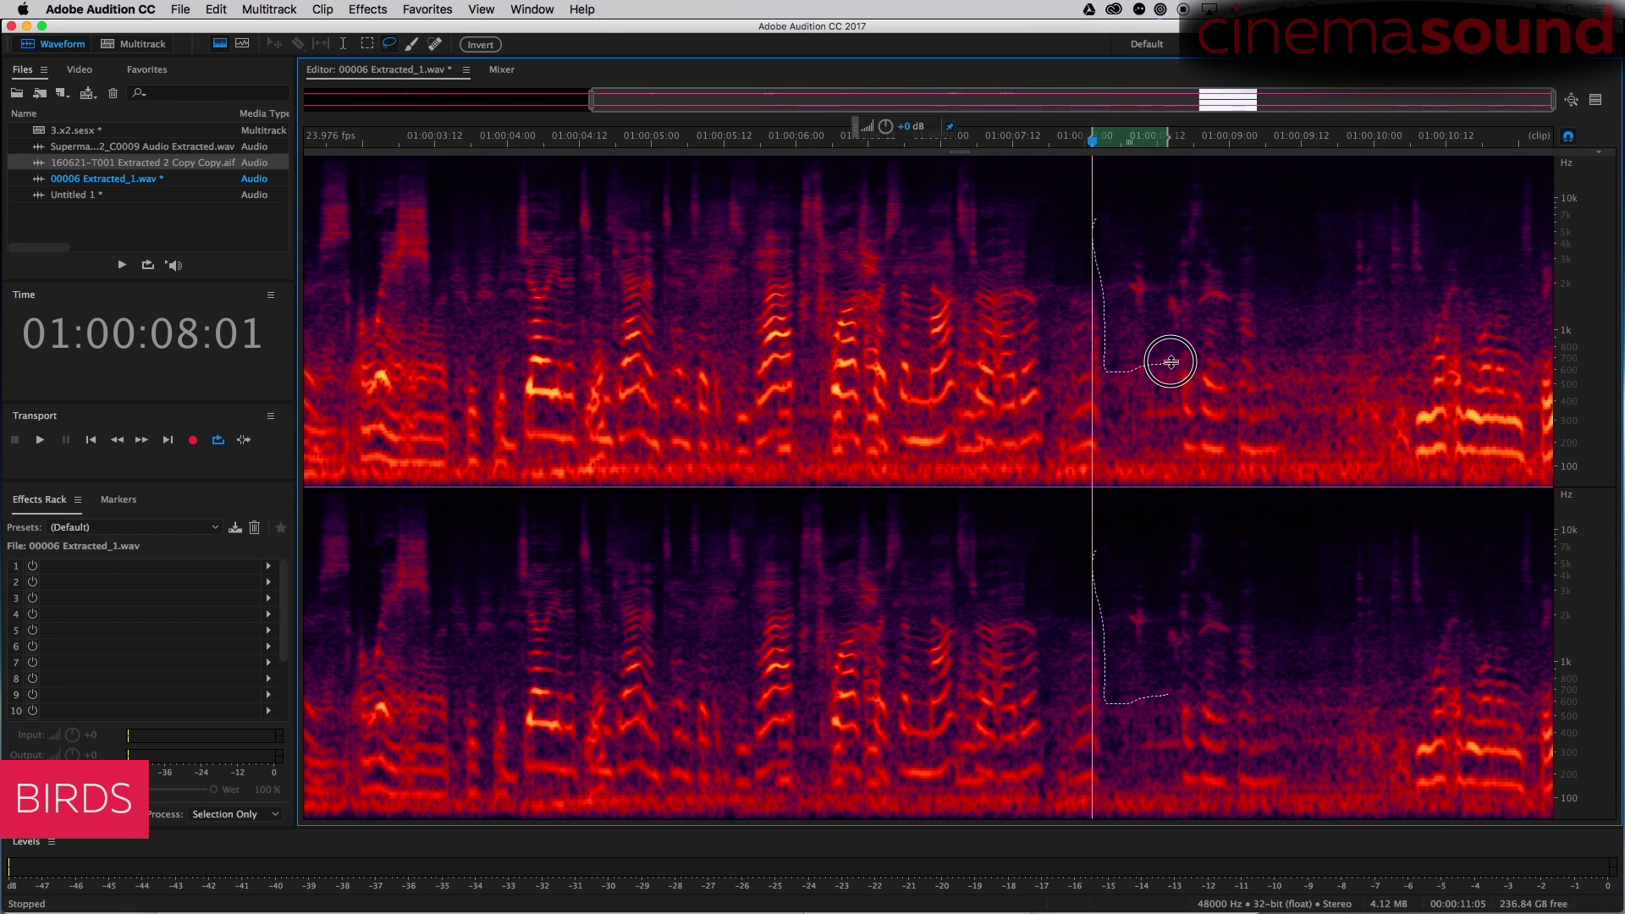
mouse_move(1163, 283)
left_mouse_down()
mouse_move(1145, 186)
mouse_move(1095, 368)
left_mouse_up()
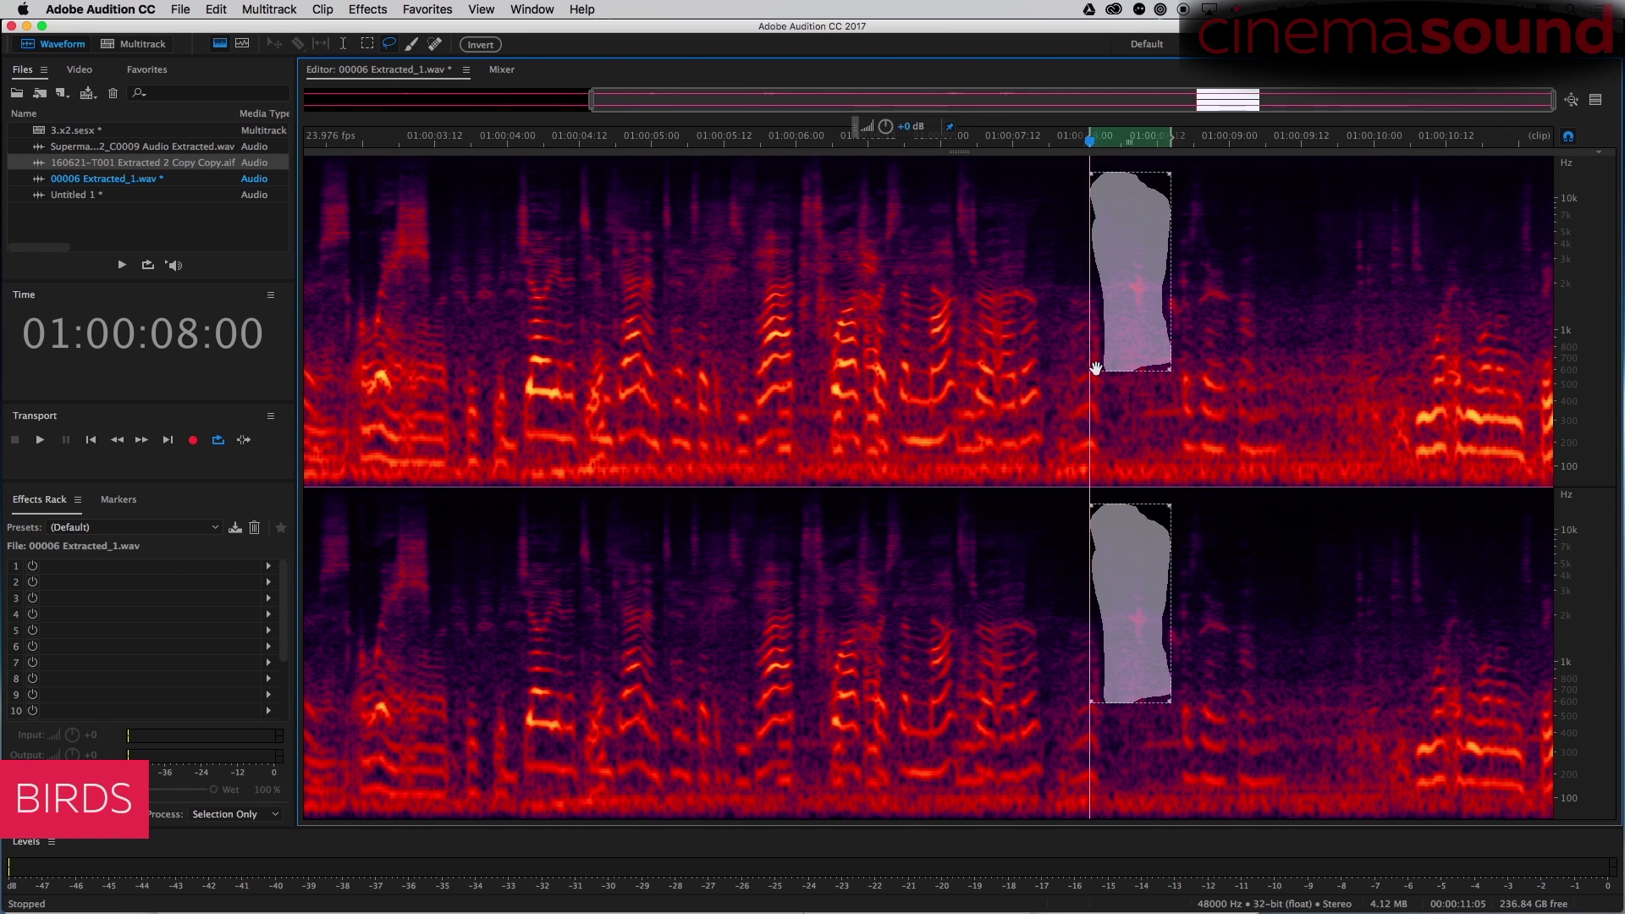
key("super+shift+v")
Mix Paste room tone over another chirp near 01:00:08:00, then play back the repaired passage.
left_click(987, 241)
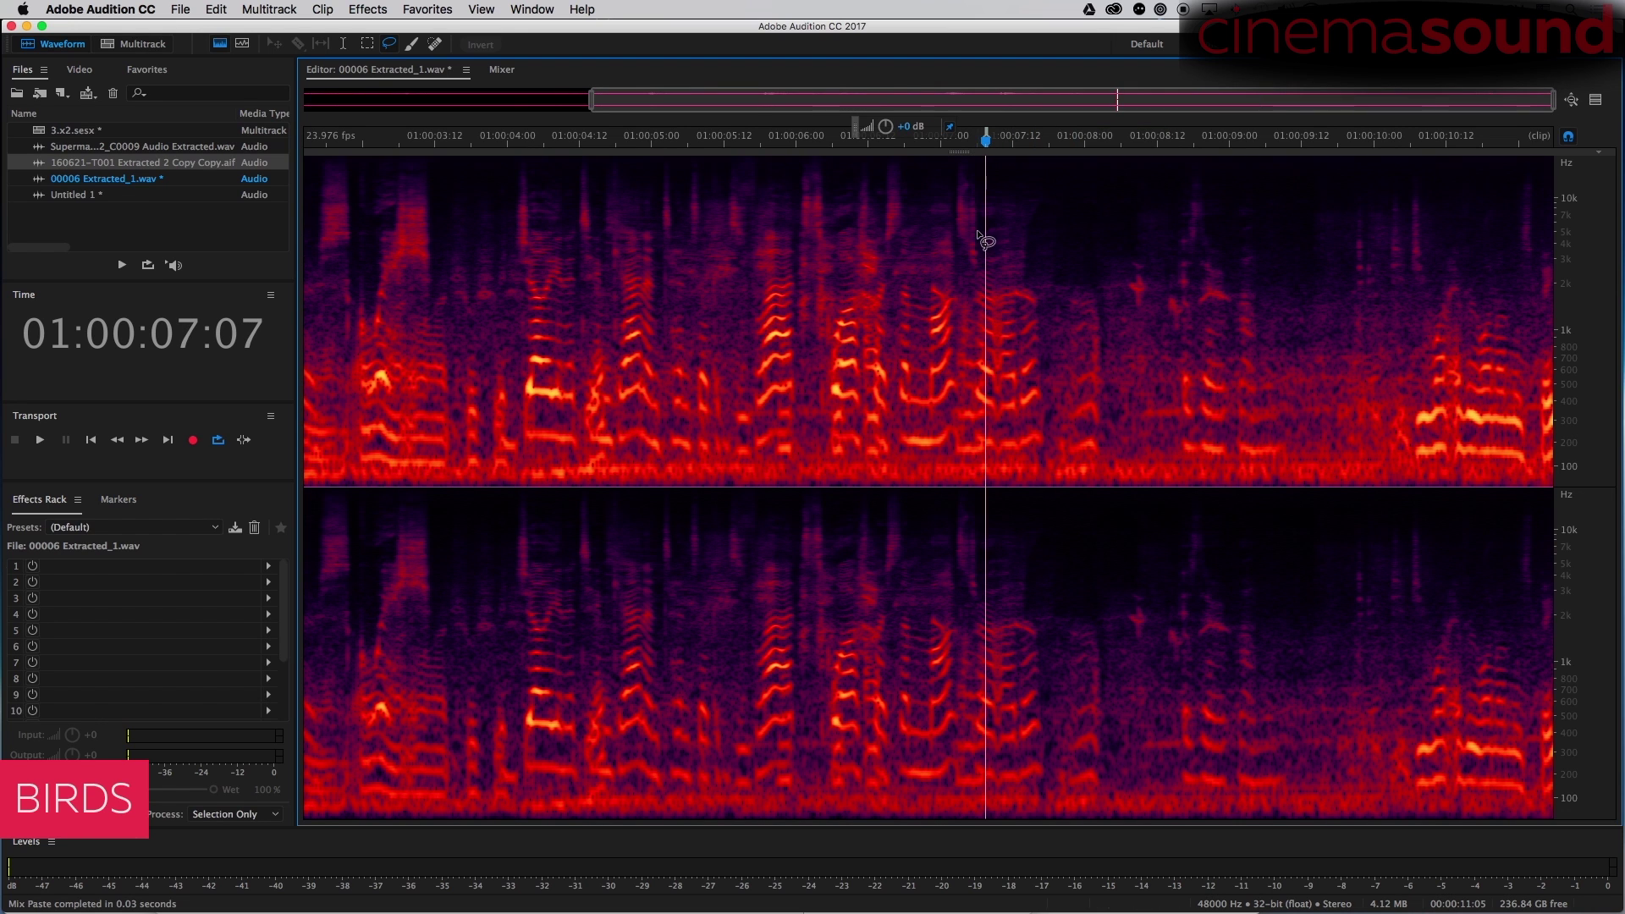
mouse_move(1104, 254)
left_mouse_down()
mouse_move(1132, 363)
mouse_move(1131, 207)
mouse_move(1099, 356)
left_mouse_up()
key("super+shift+v")
left_click(1026, 240)
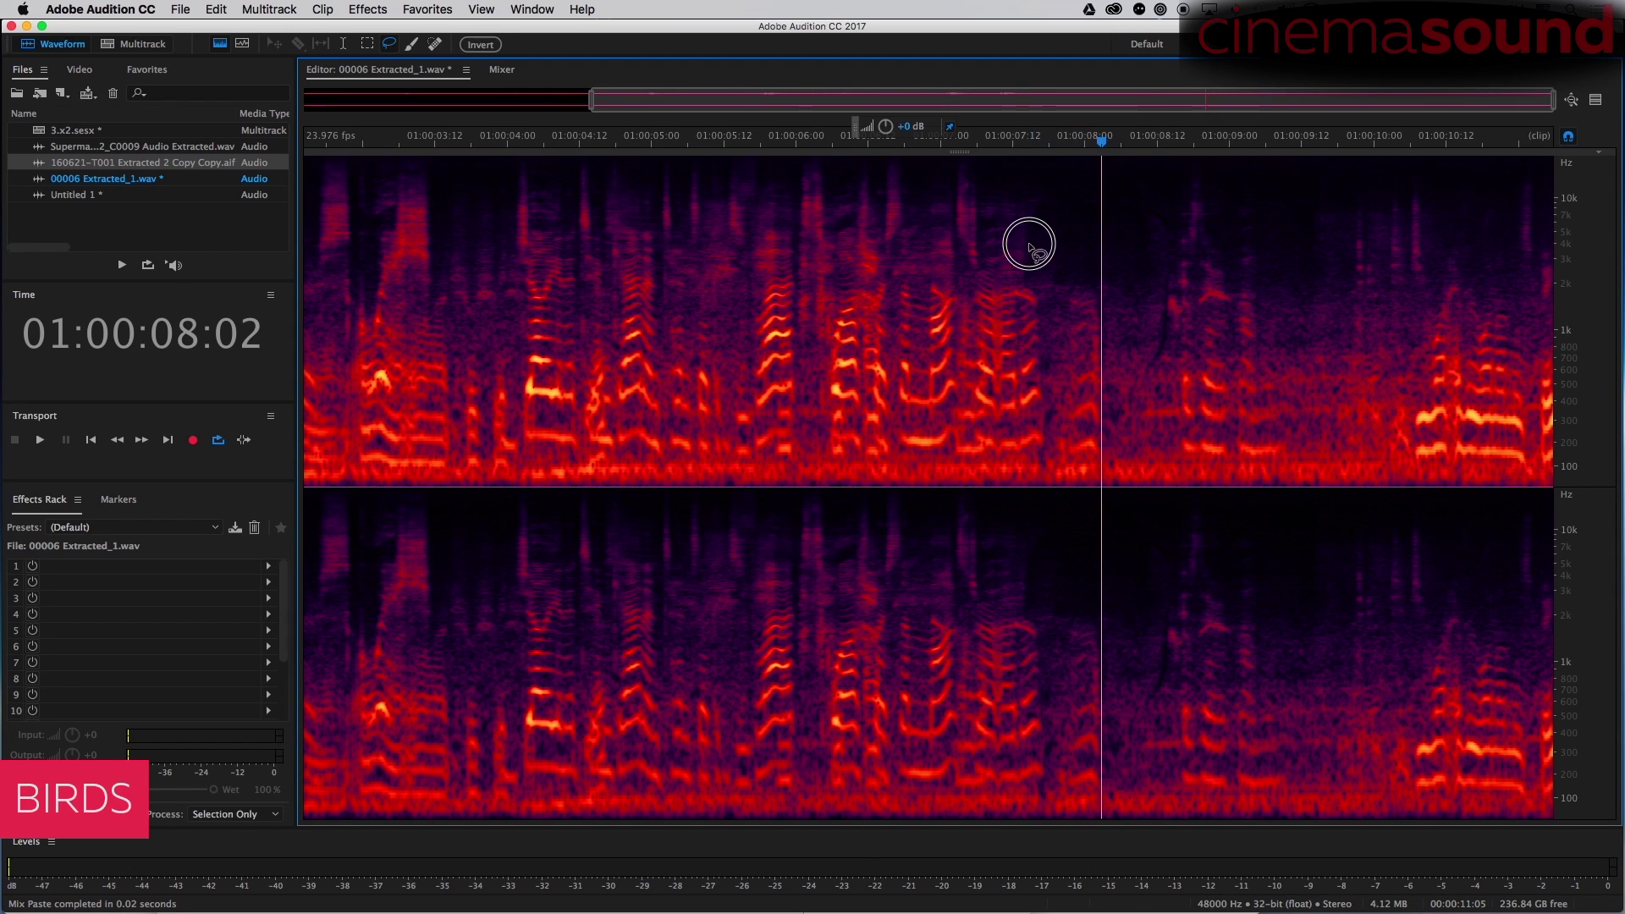
left_click(951, 260)
key("space")
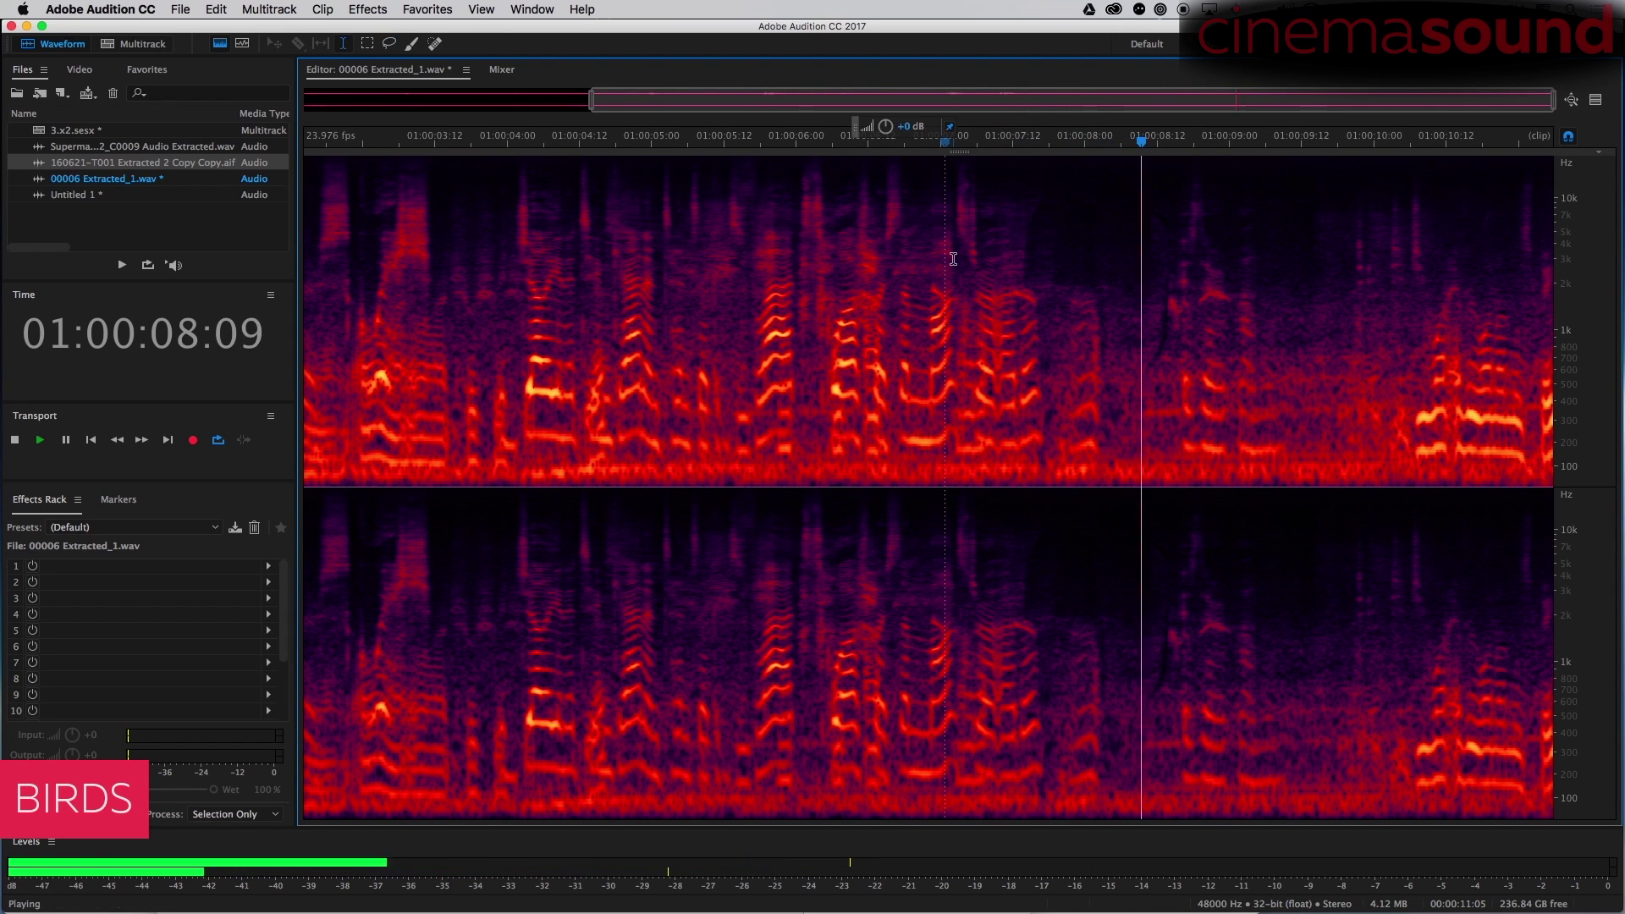
key("space")
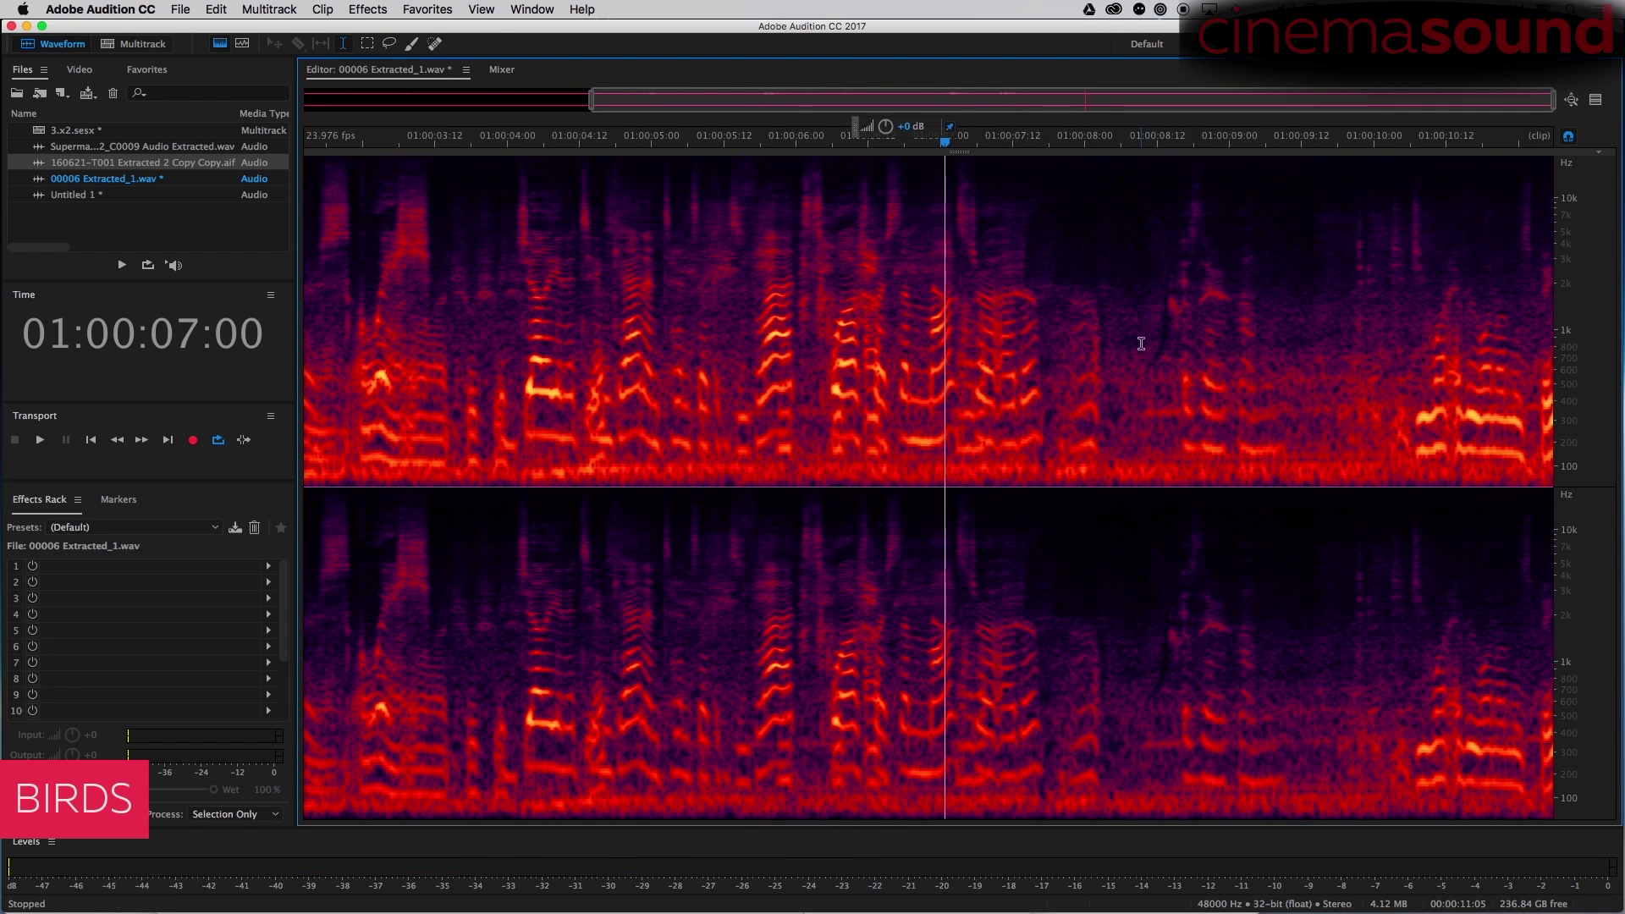
mouse_move(1143, 371)
left_mouse_down()
mouse_move(1178, 327)
mouse_move(1141, 273)
left_mouse_up()
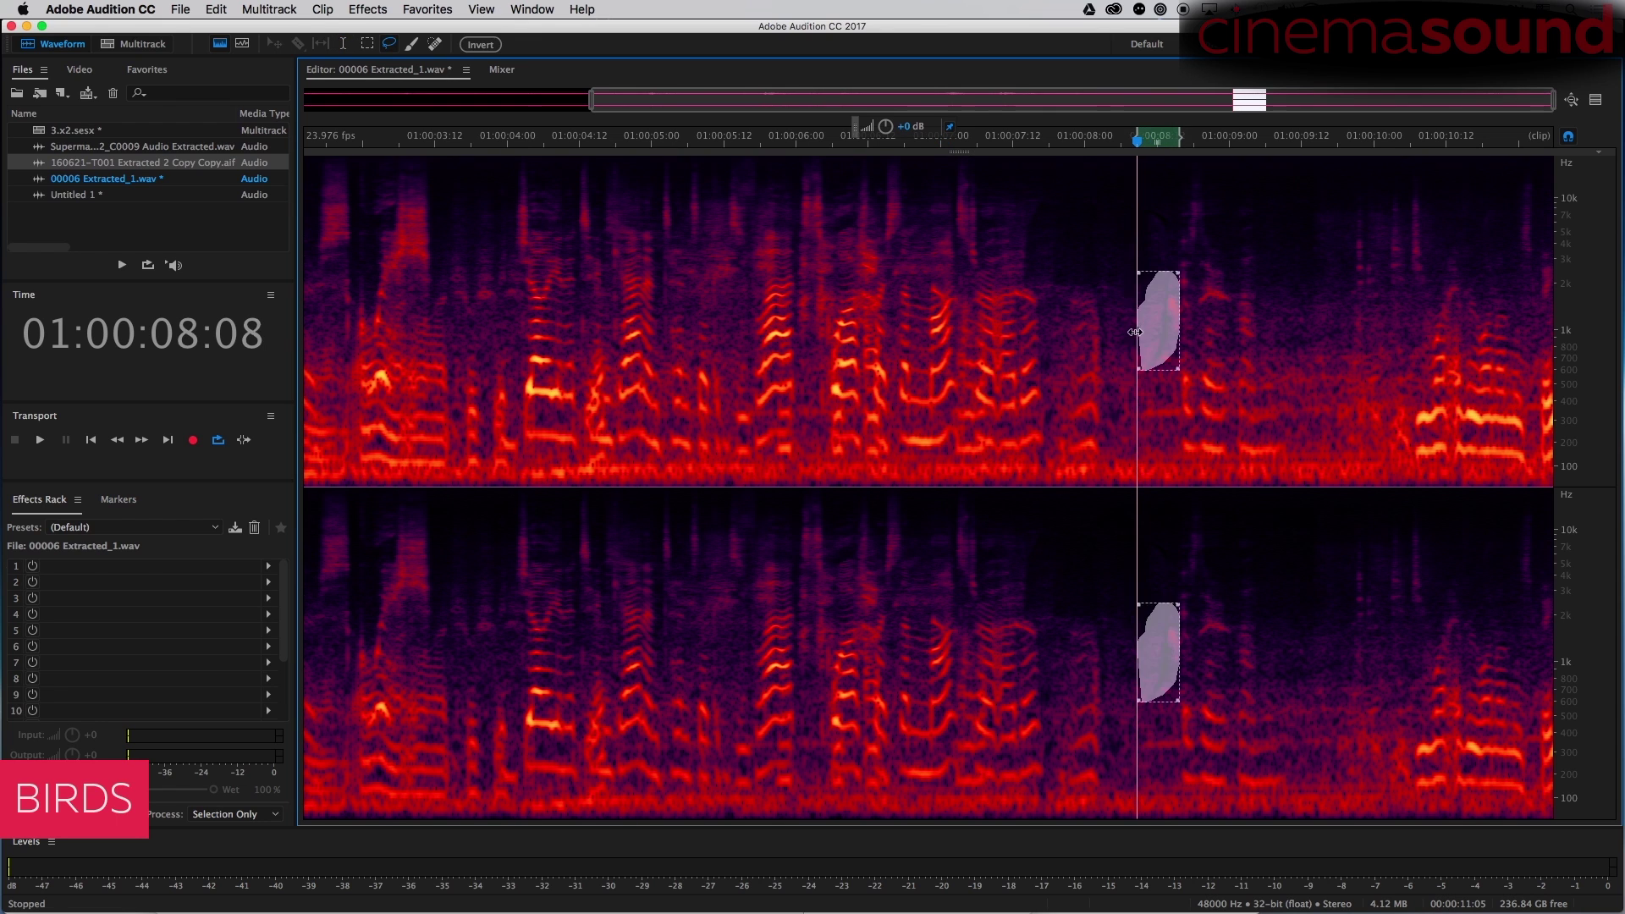
key("space")
key("Delete")
left_click(1019, 239)
key("space")
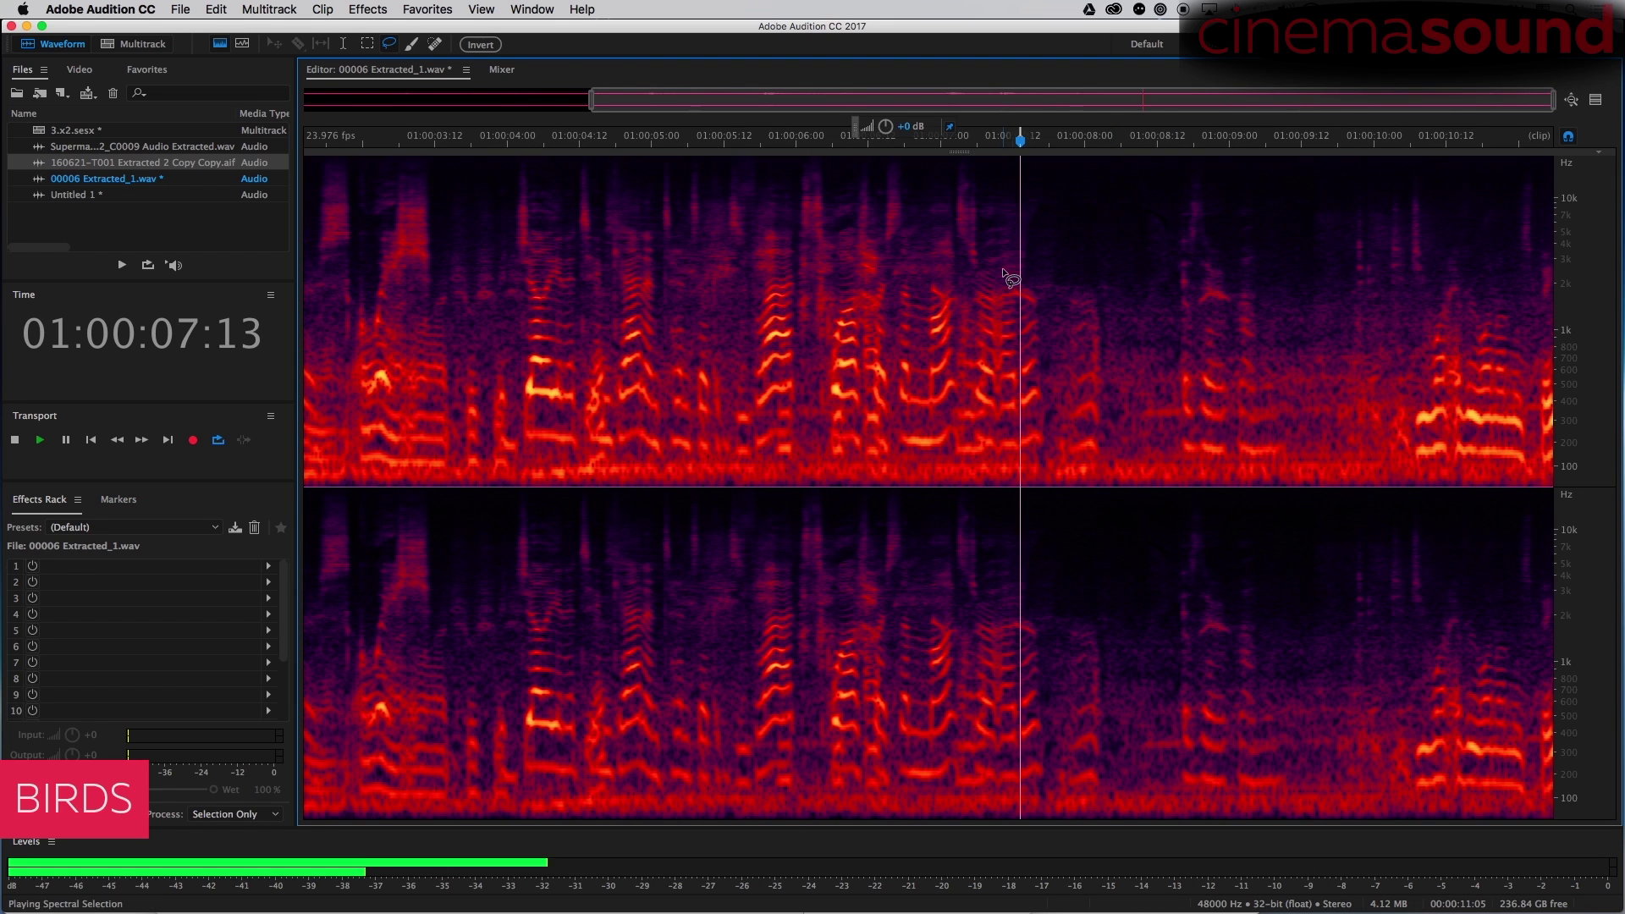
key("space")
left_click(947, 254)
key("space")
key("space")
key("space")
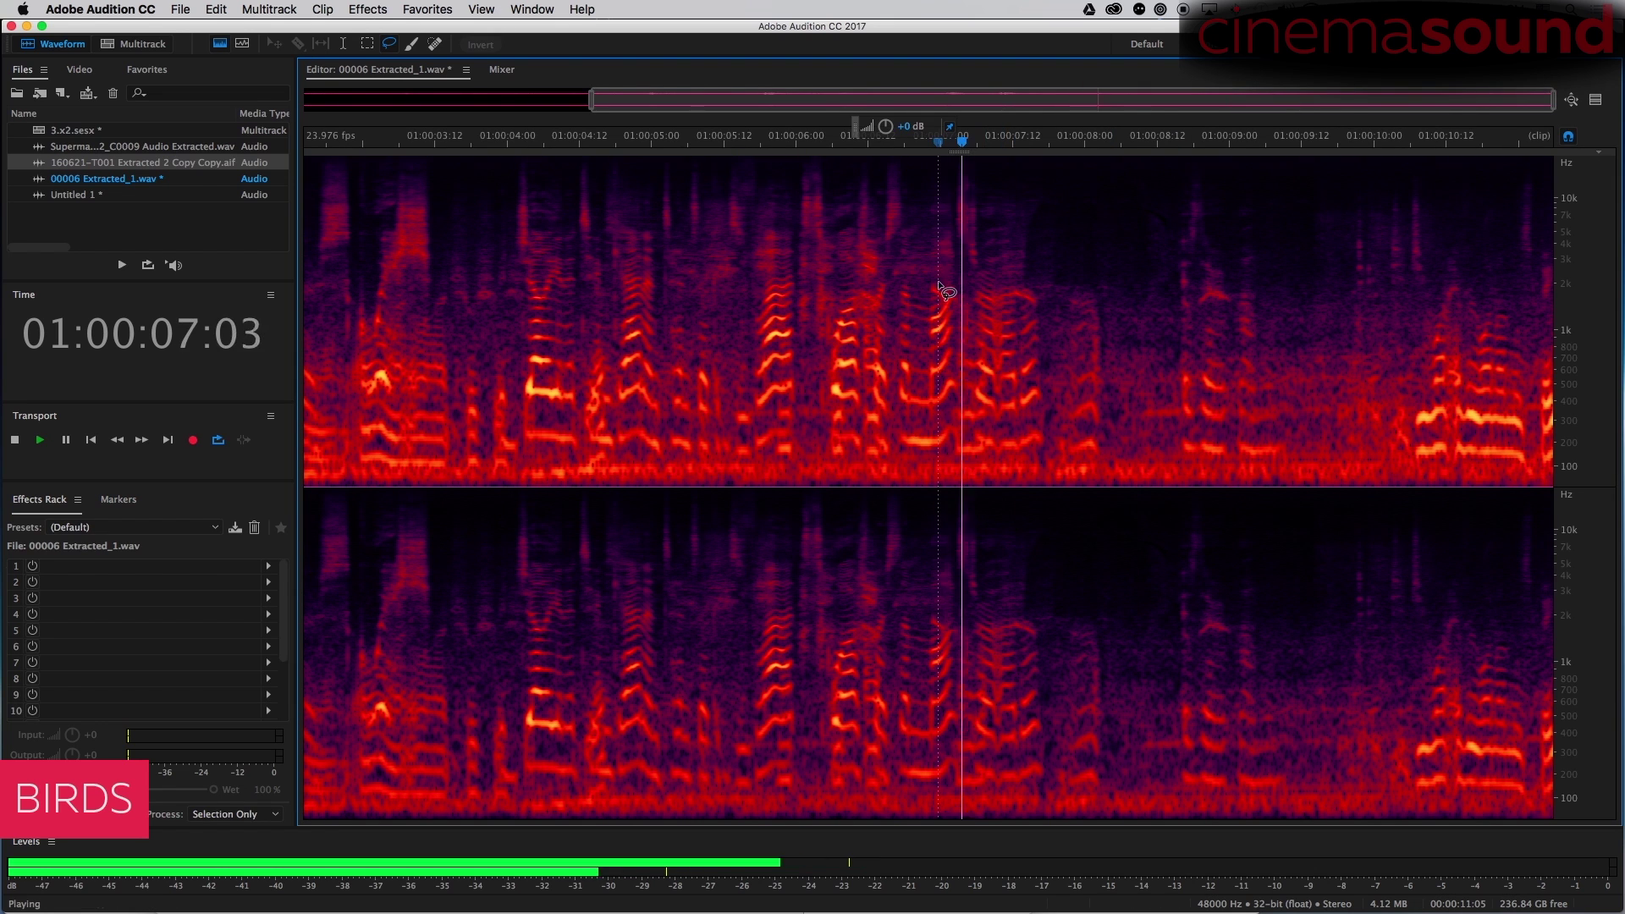
key("space")
key("space")
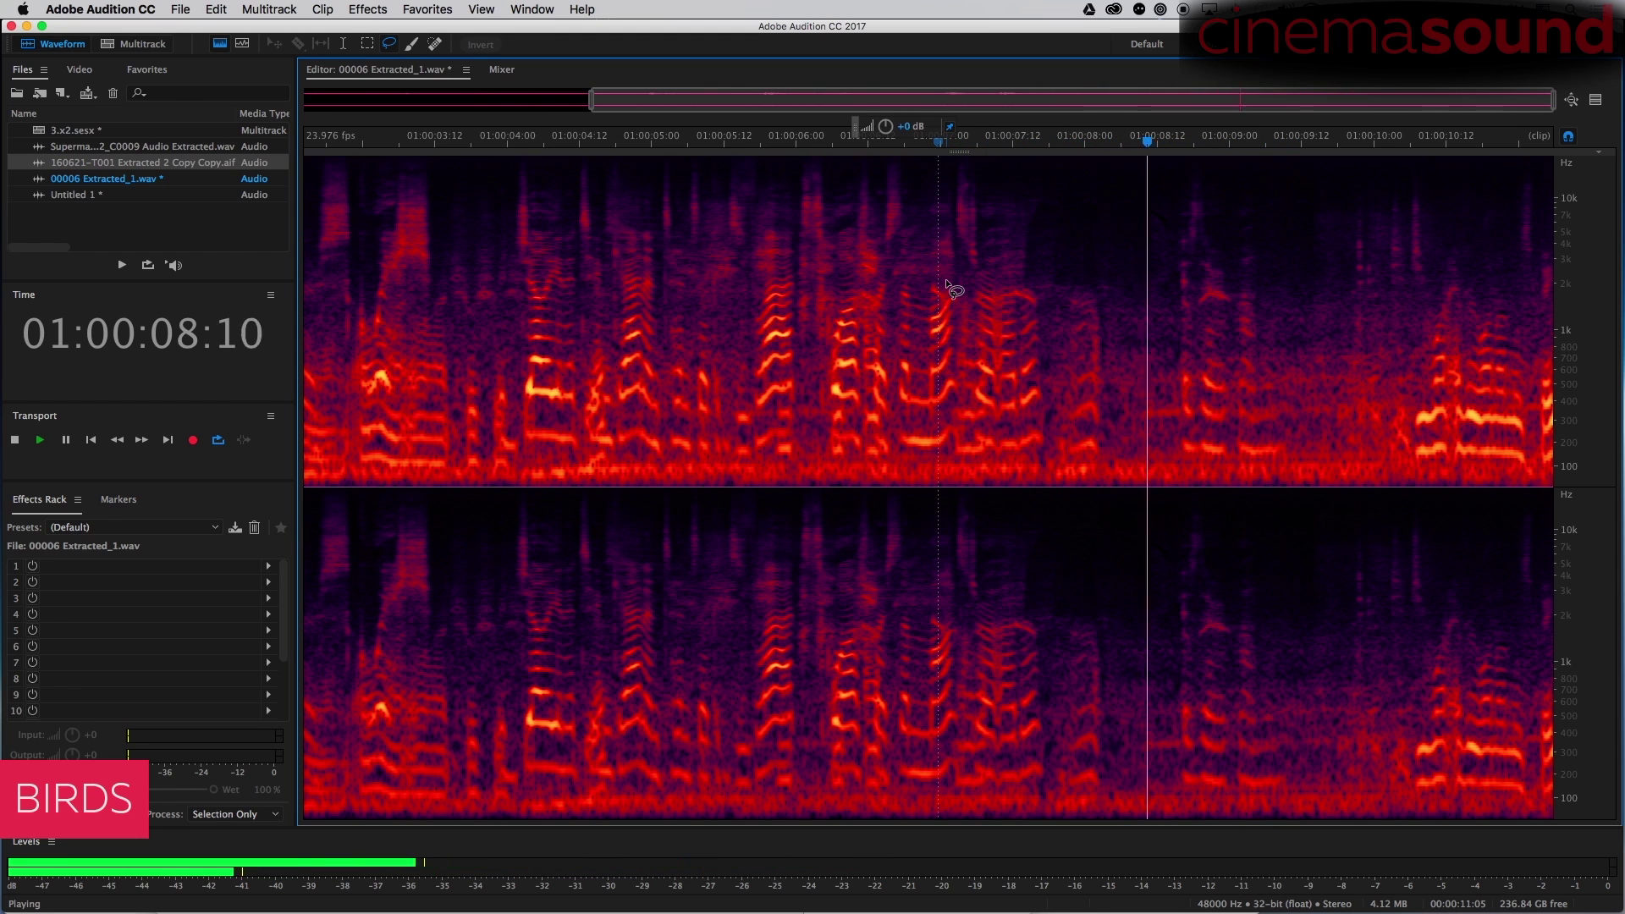
key("space")
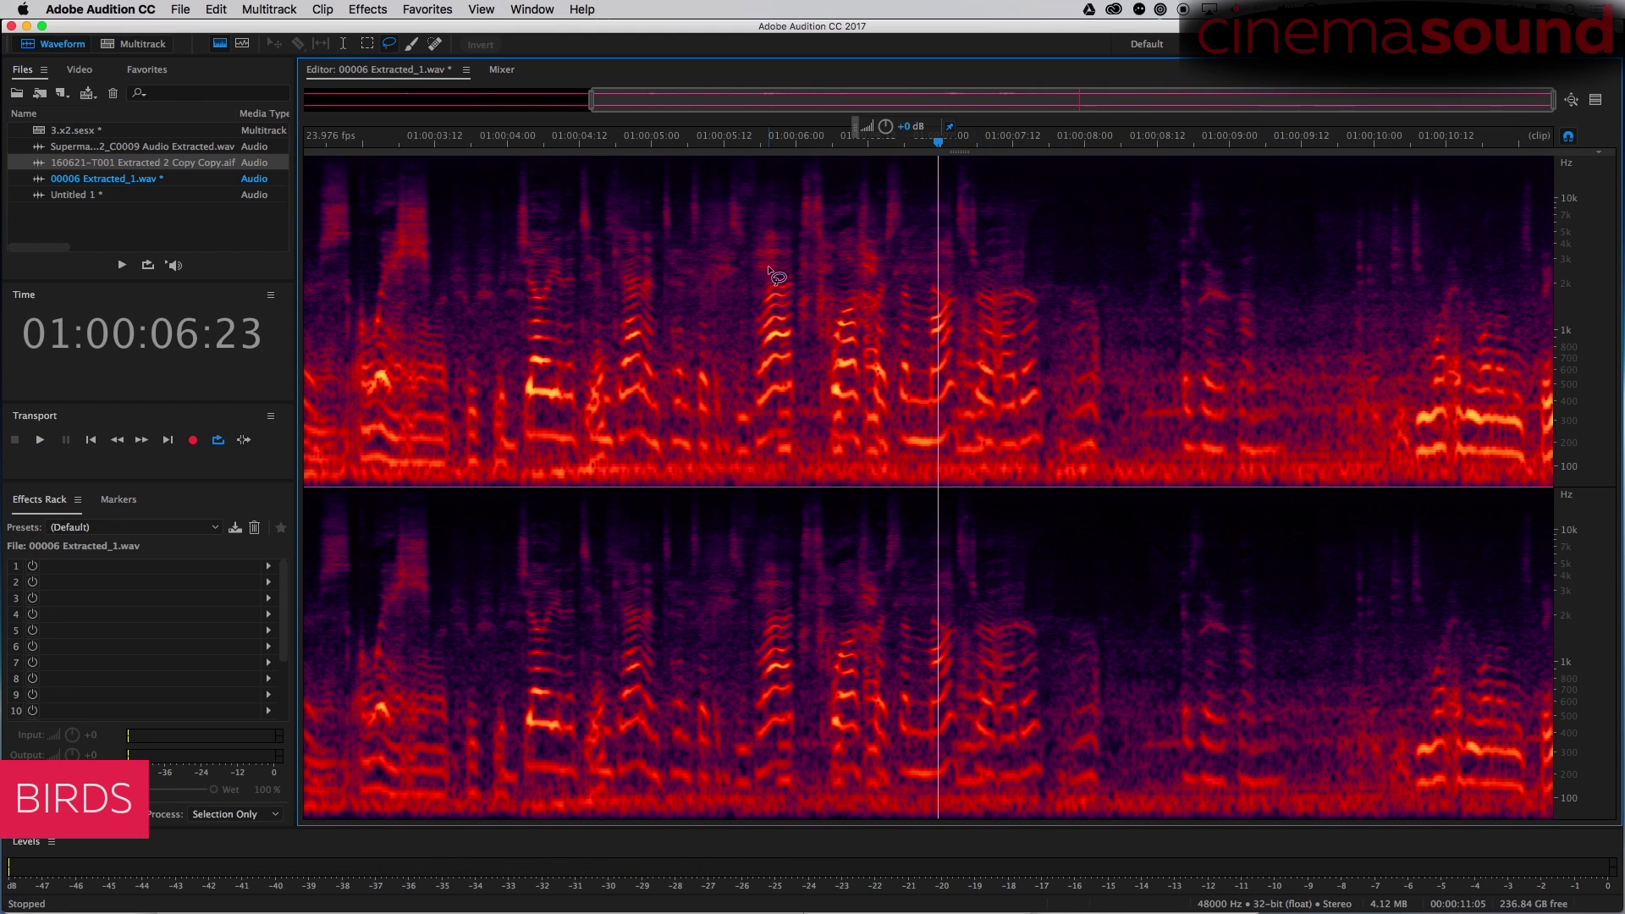
key("t")
left_click(766, 267)
key("space")
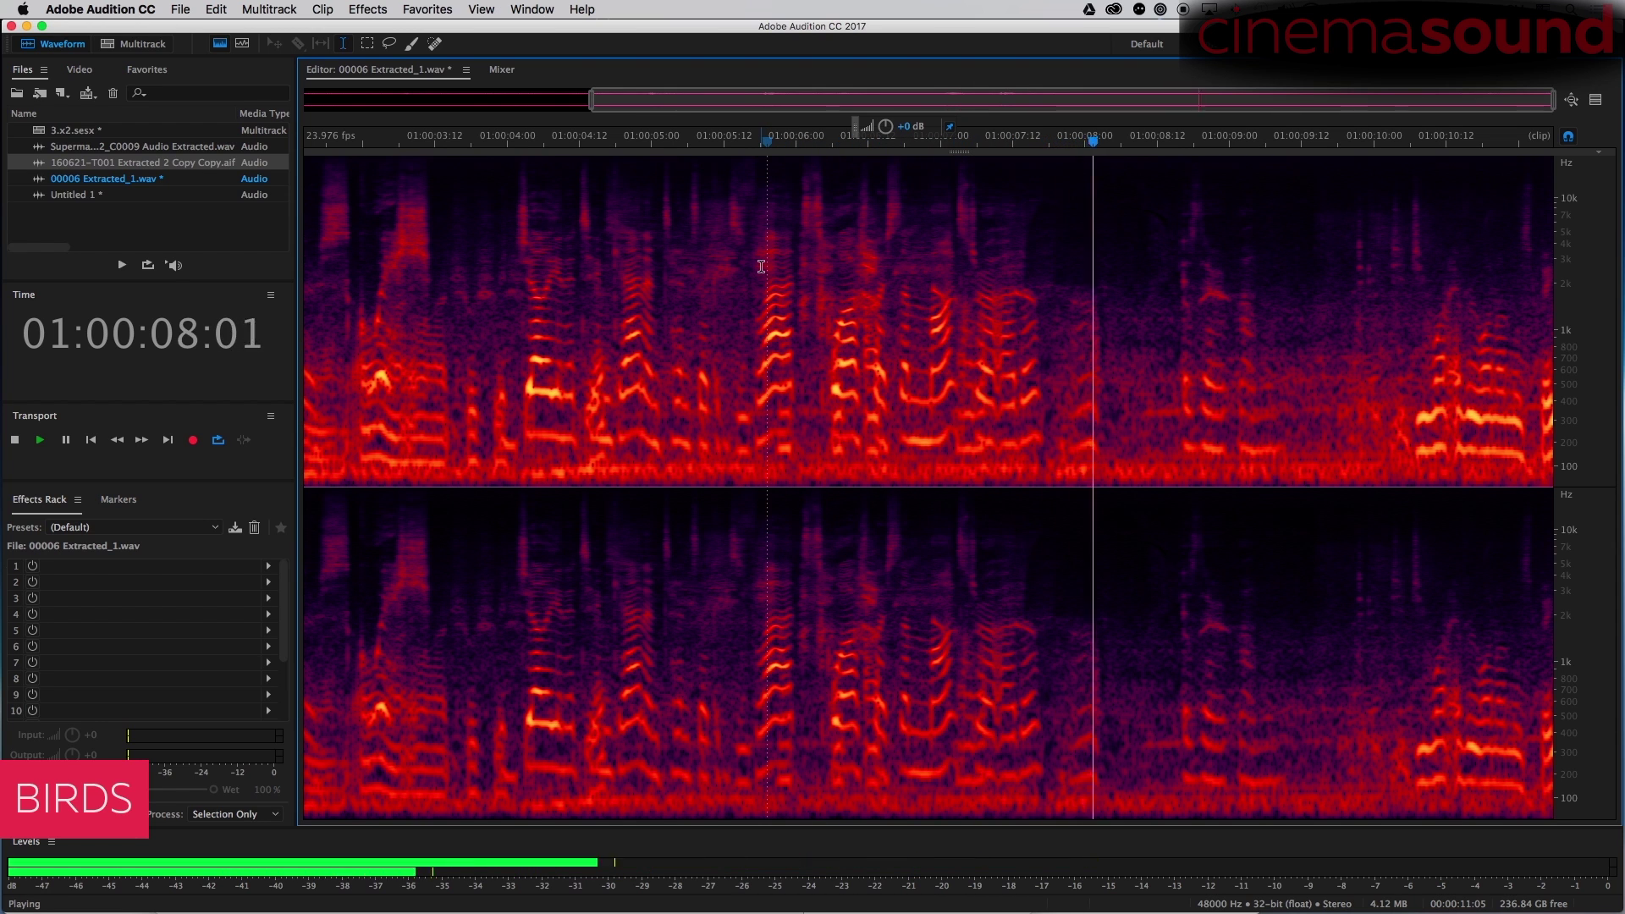
key("space")
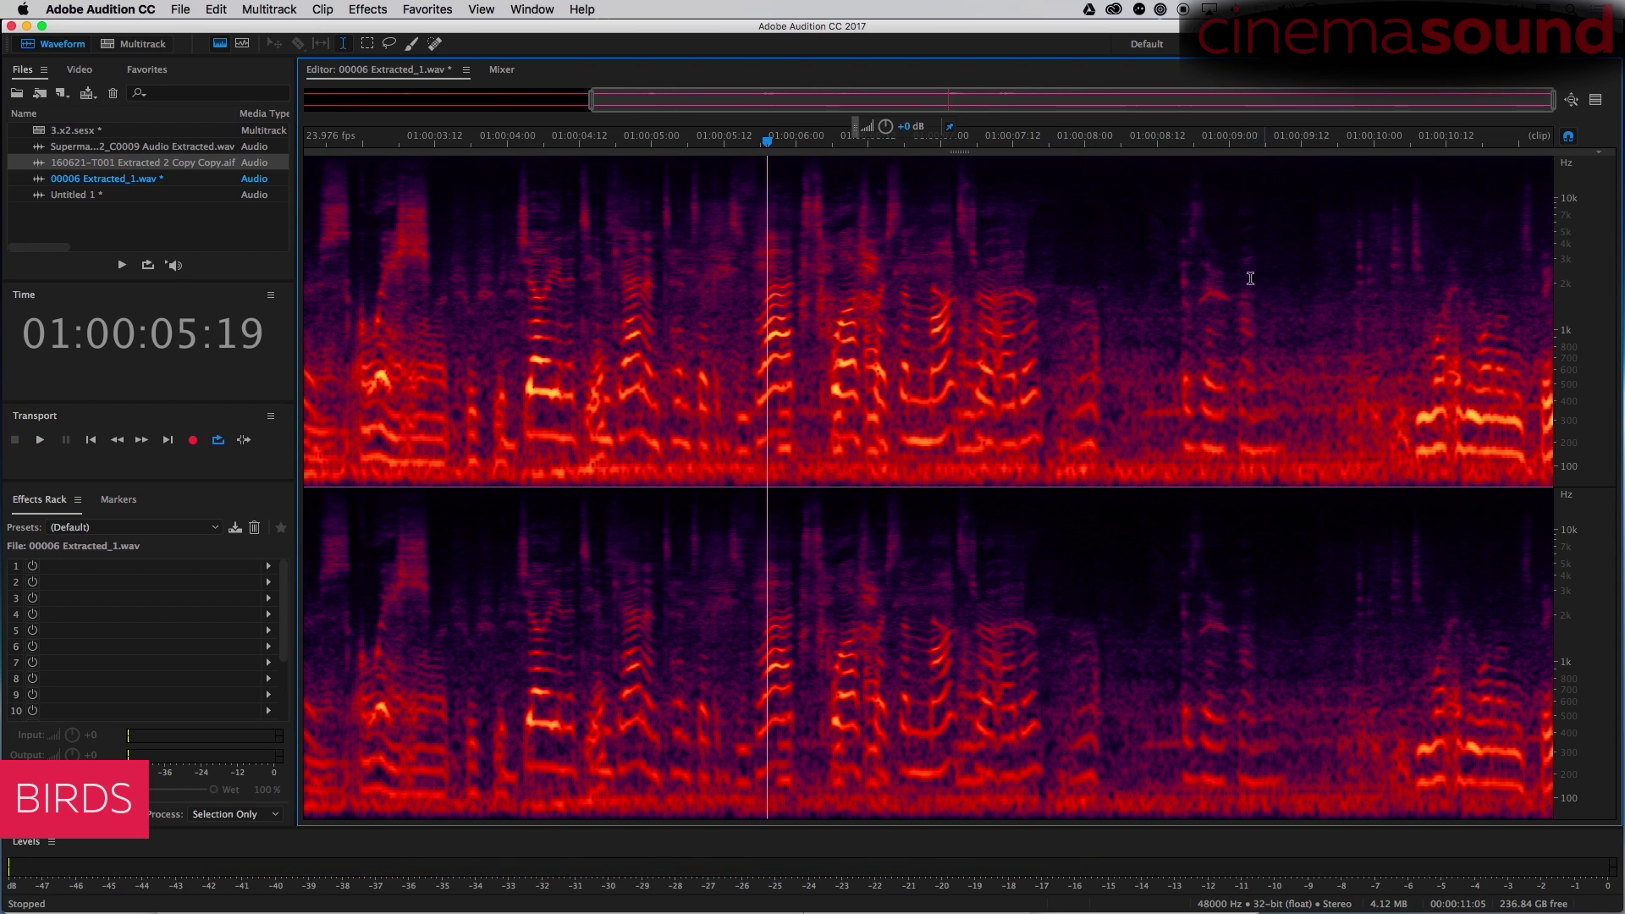
left_click(1191, 298)
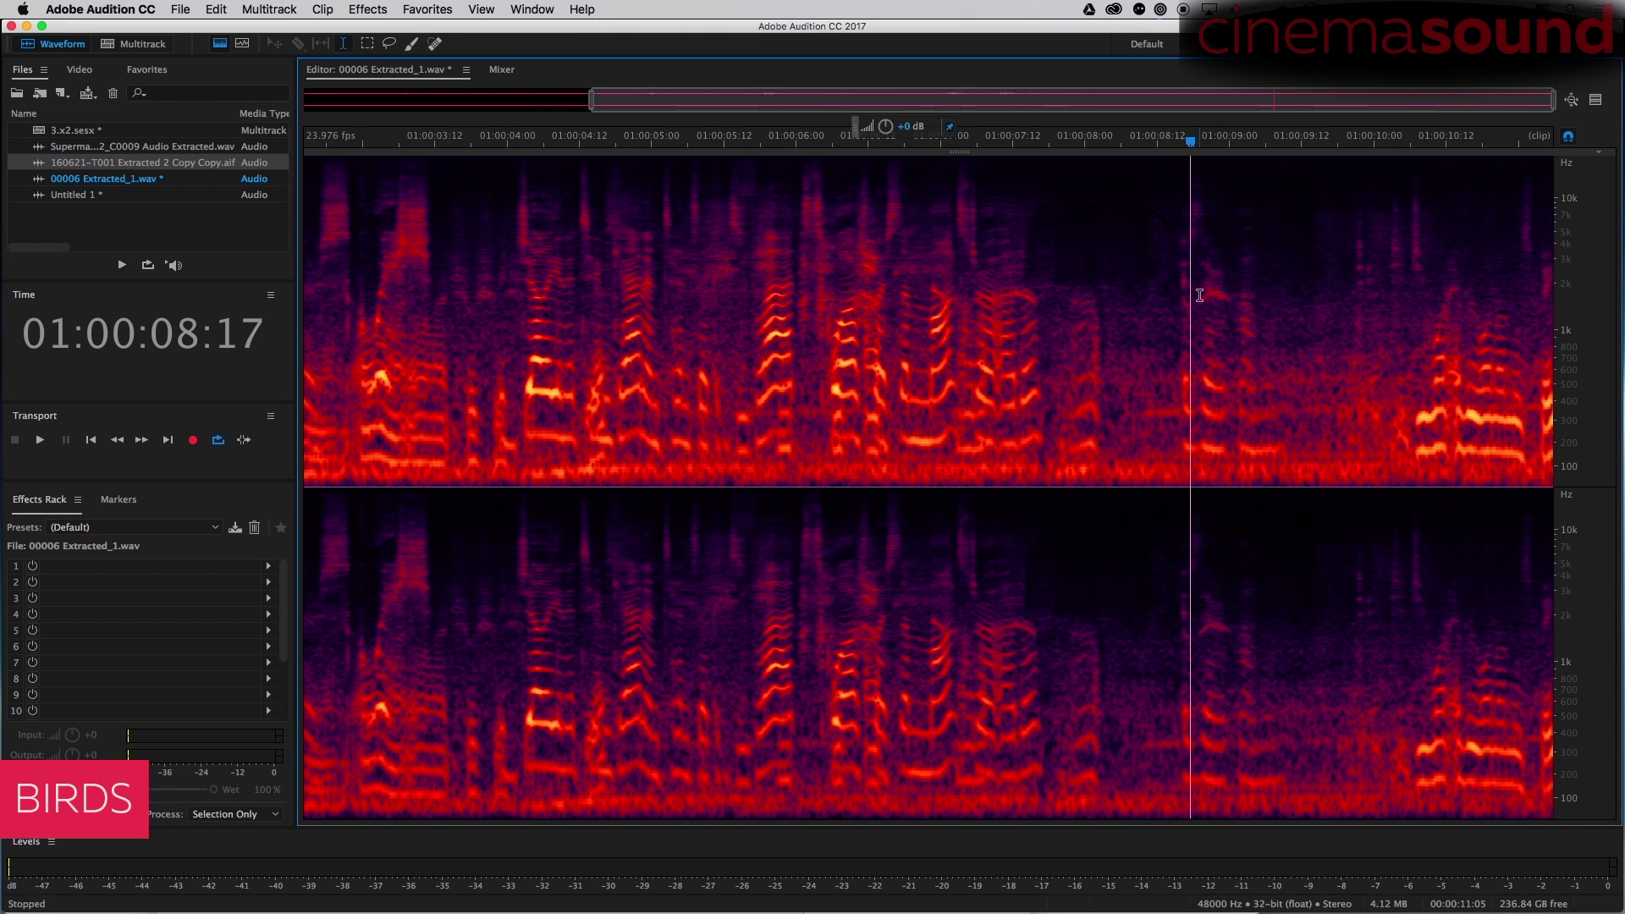
Zoom in near 01:00:08, replay from 01:00:08:17 and 01:00:08:05, and begin marking the faint chirp.
key("equal")
key("space")
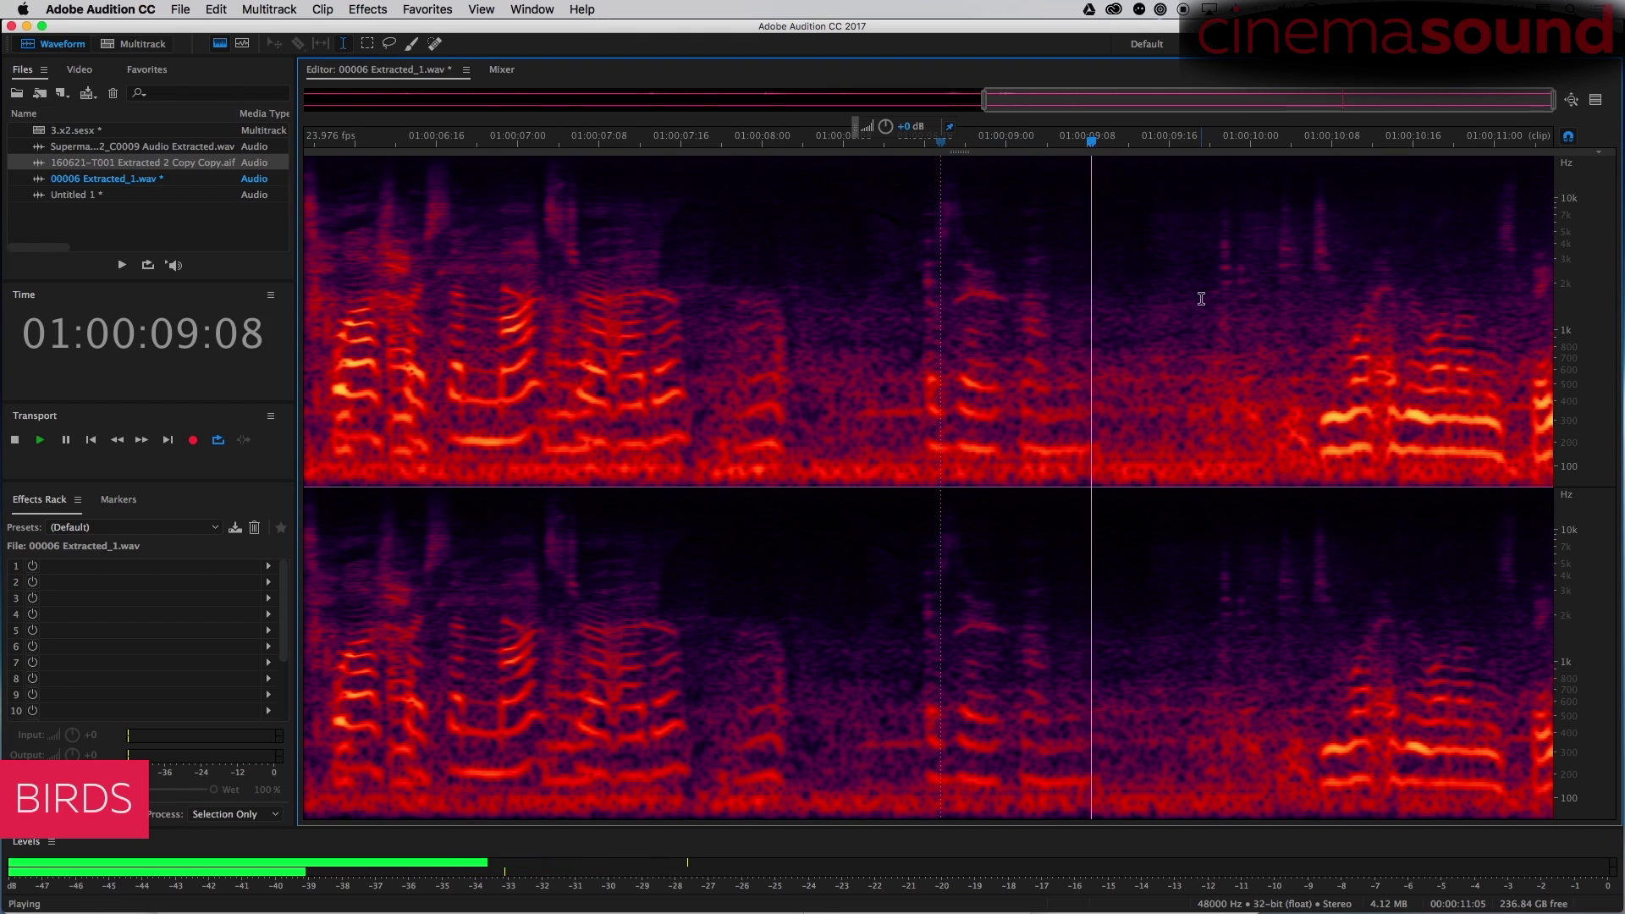
key("space")
key("space")
key("space")
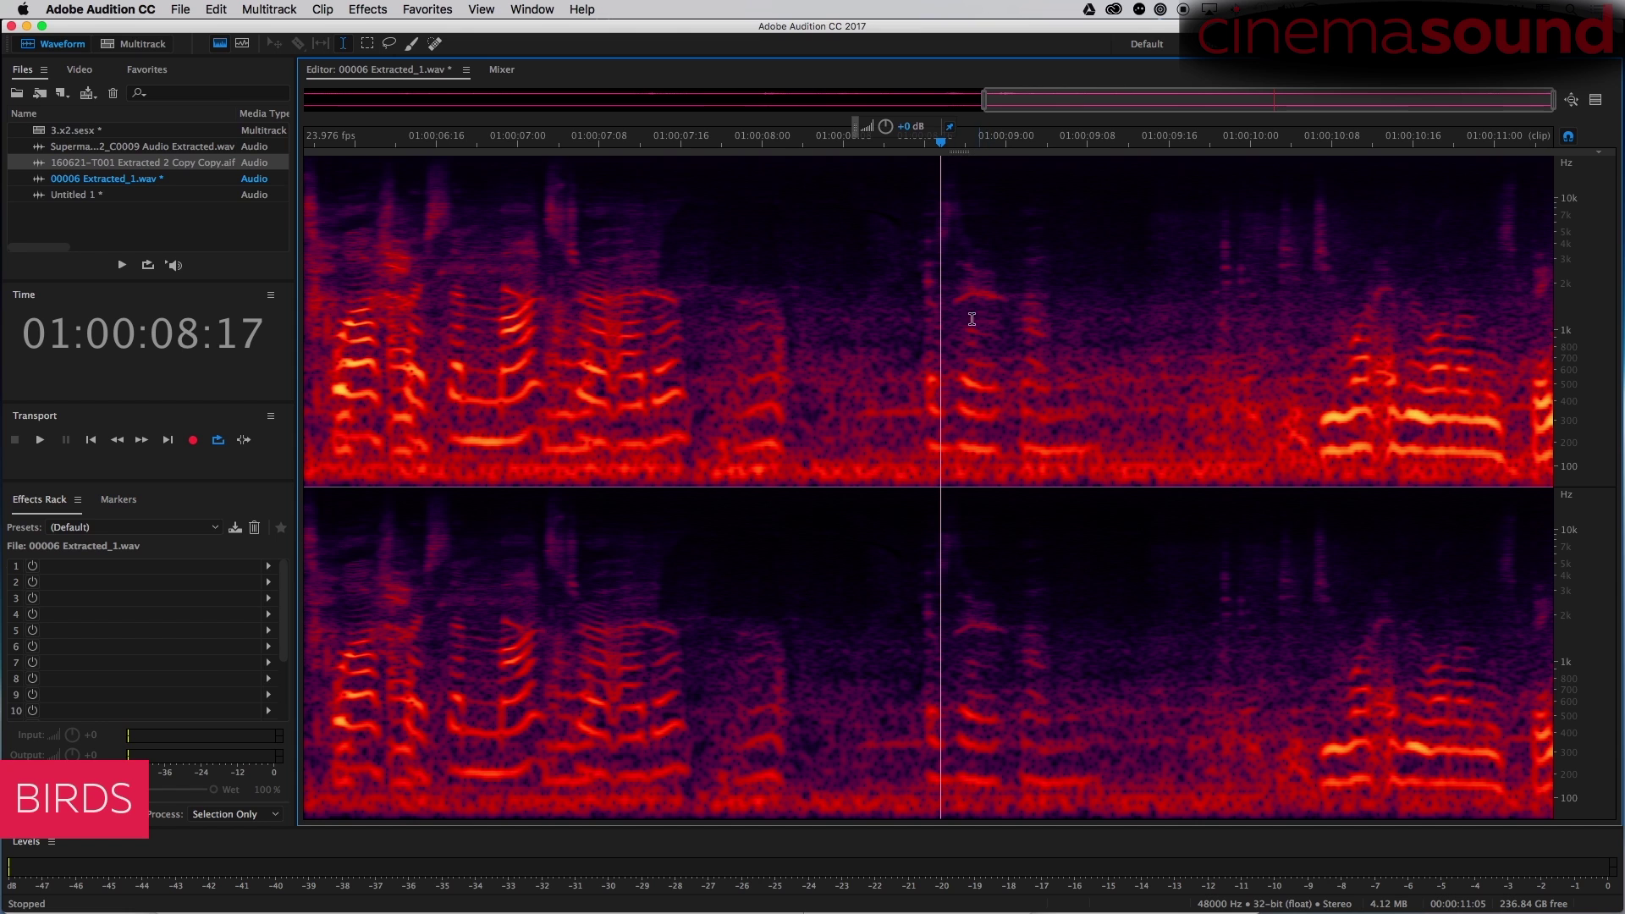
left_click(822, 256)
key("space")
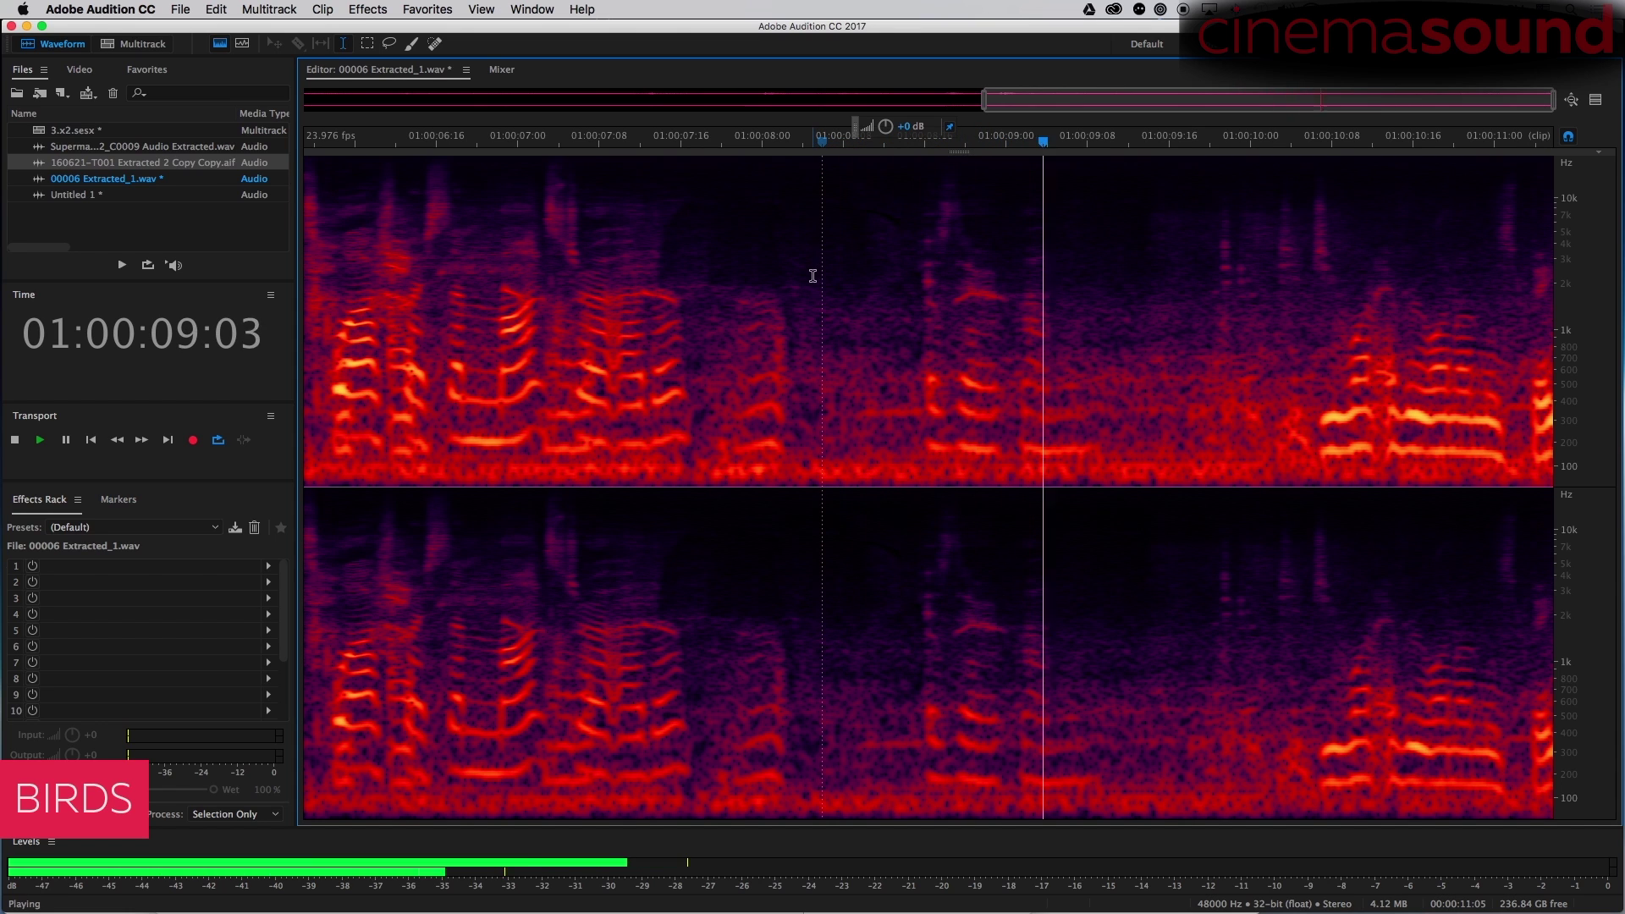
key("space")
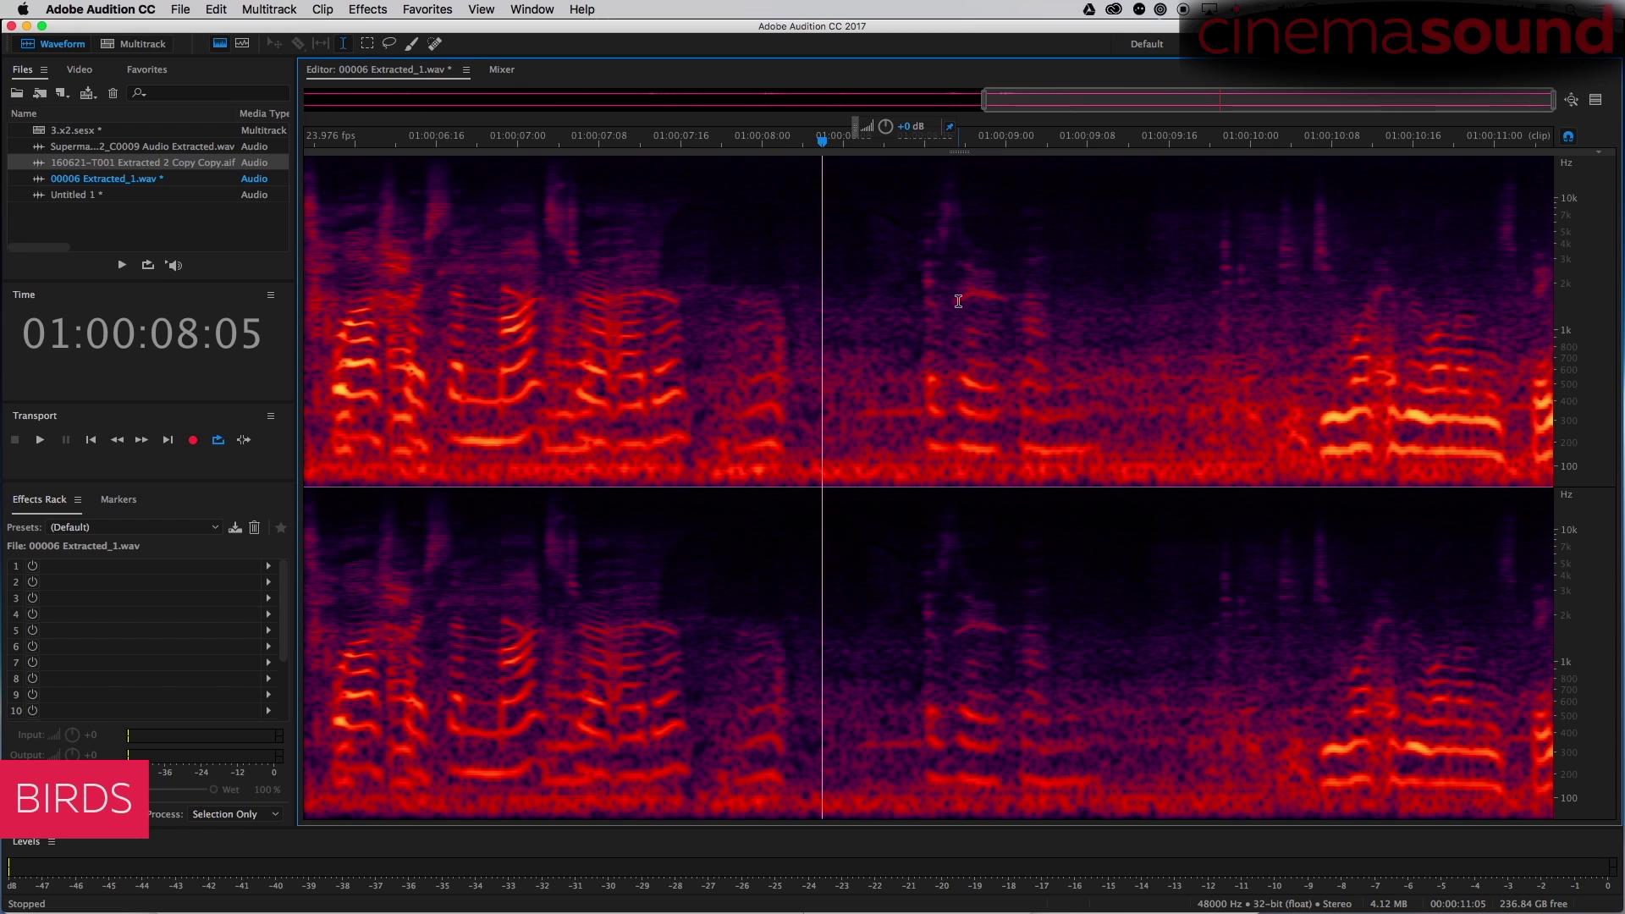
left_click(956, 300)
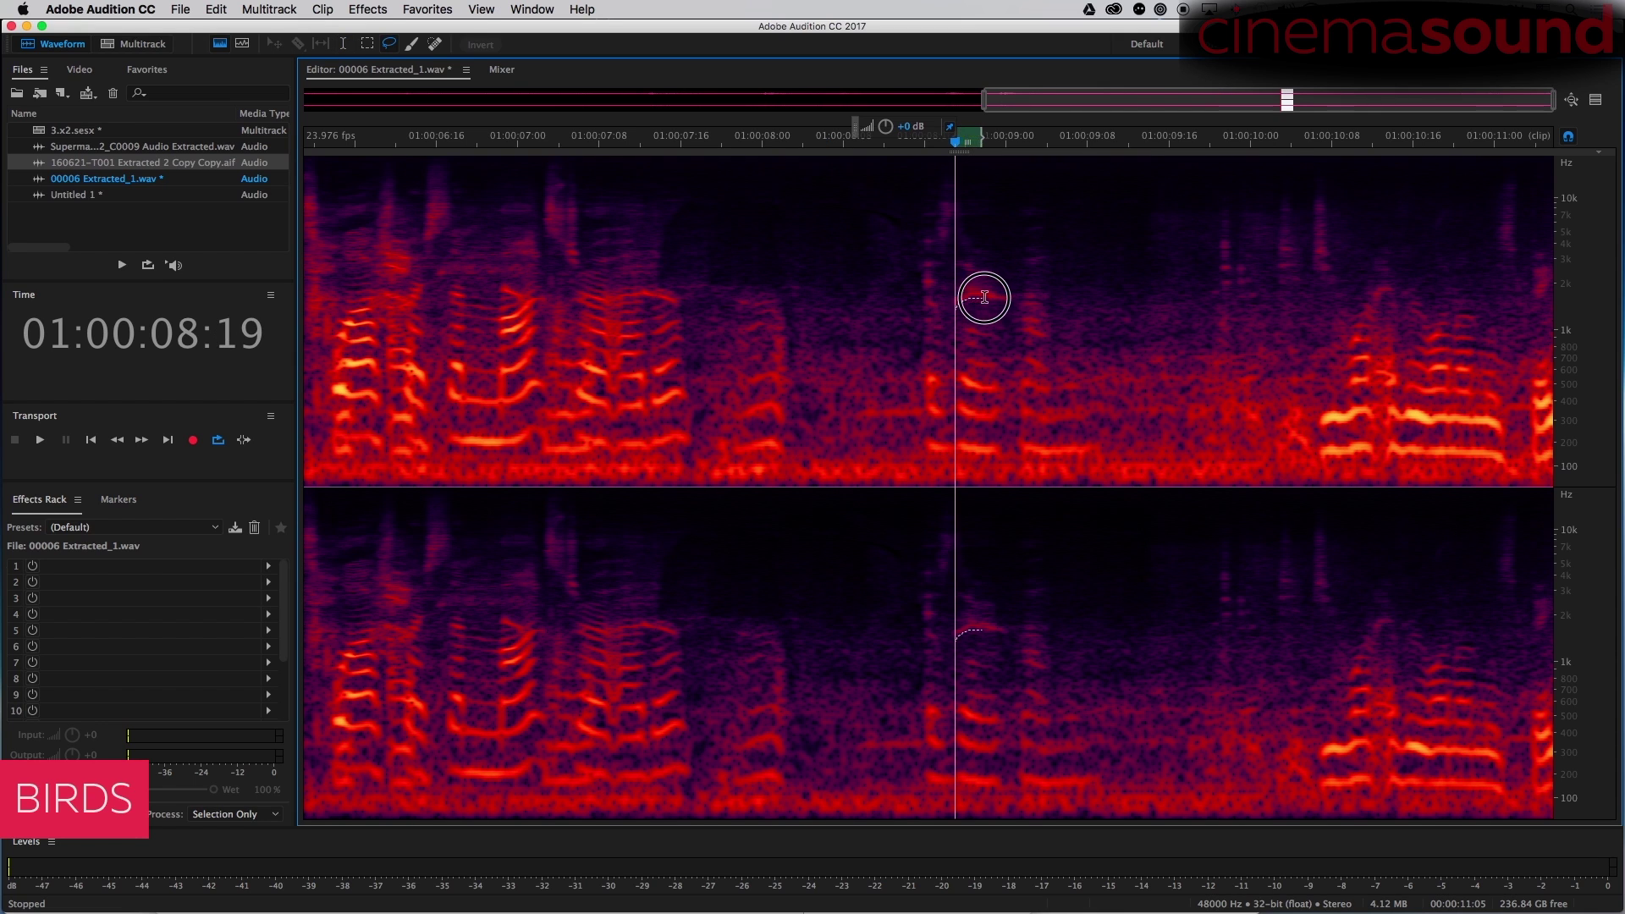
Paint-select the faint 2 kHz chirp, audition it and the passage, then re-outline the curved chirp.
left_click_drag(984, 298, 1006, 305)
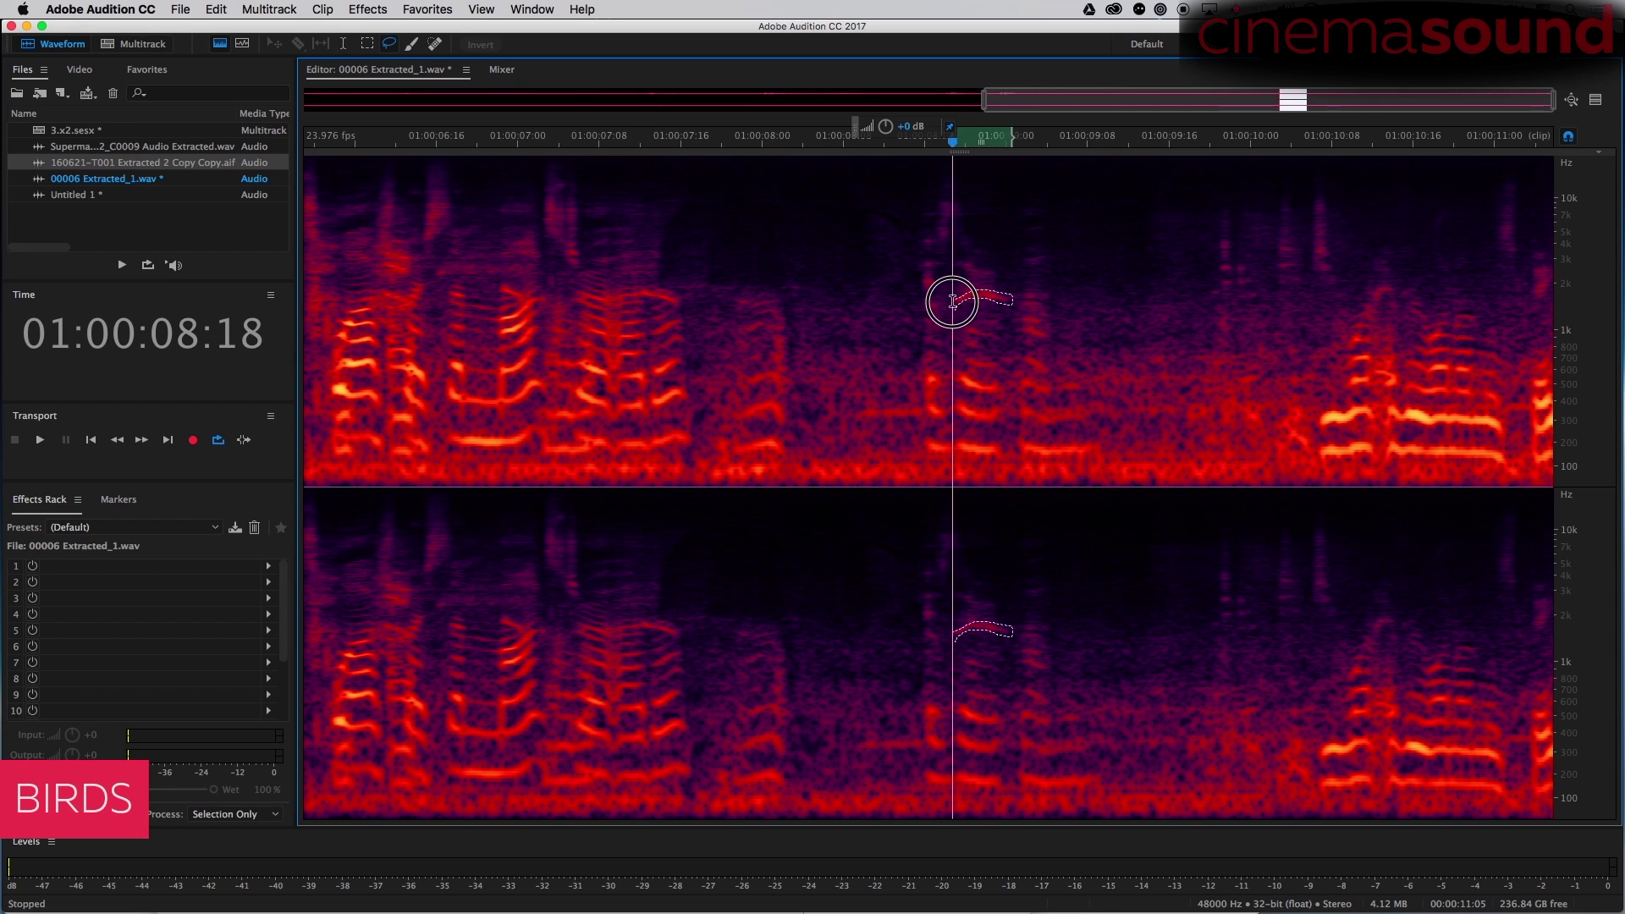
key("space")
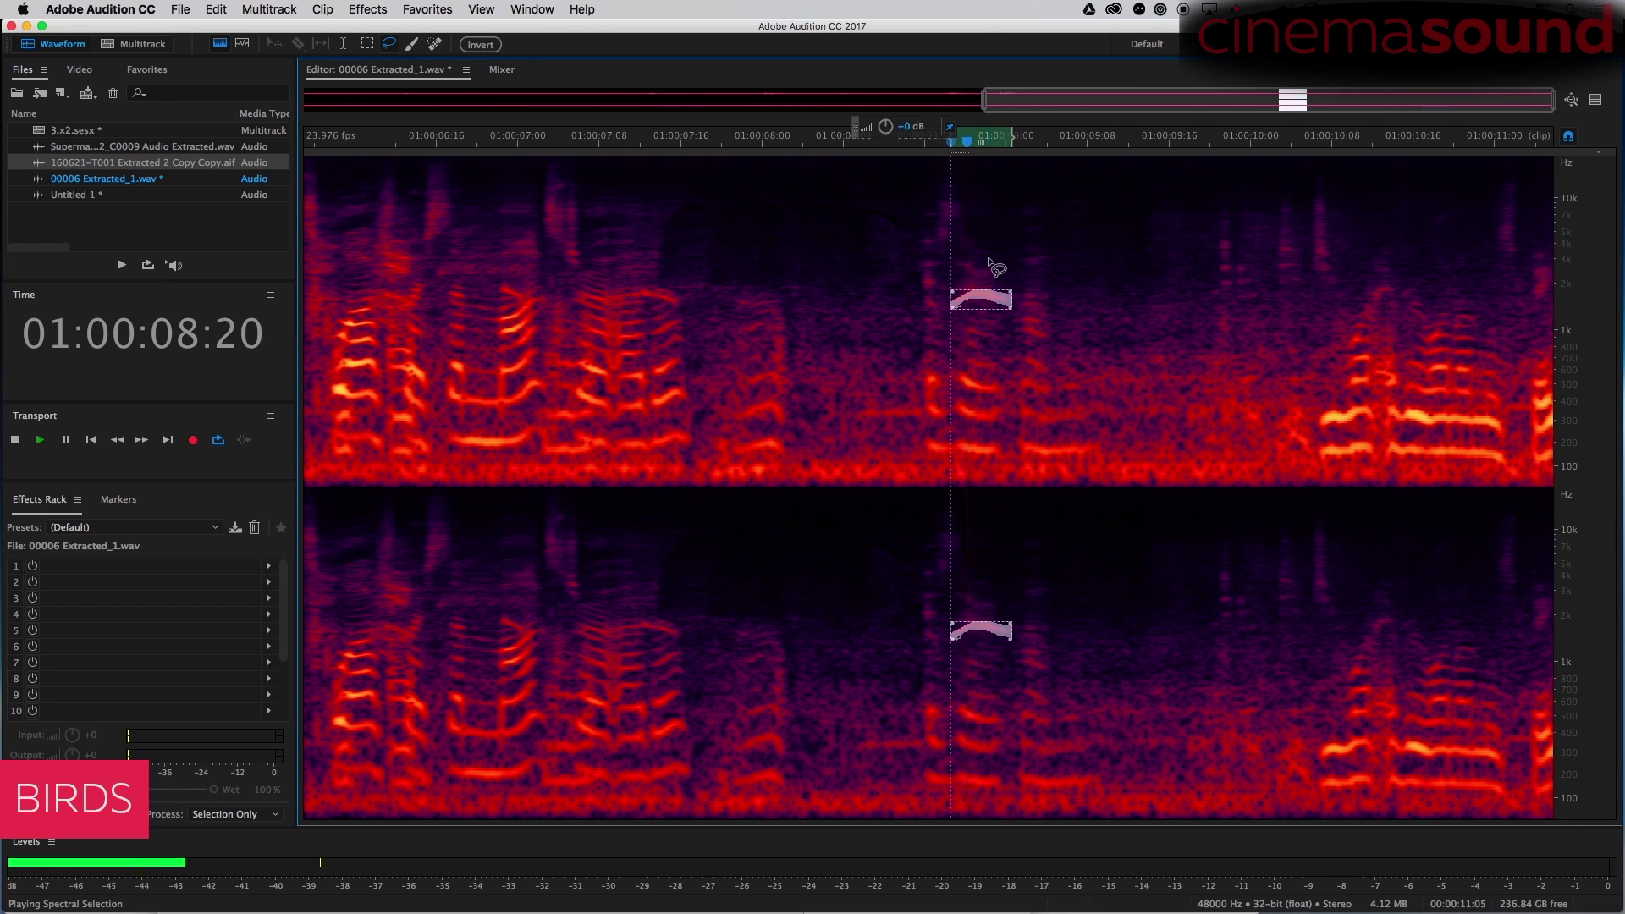
key("space")
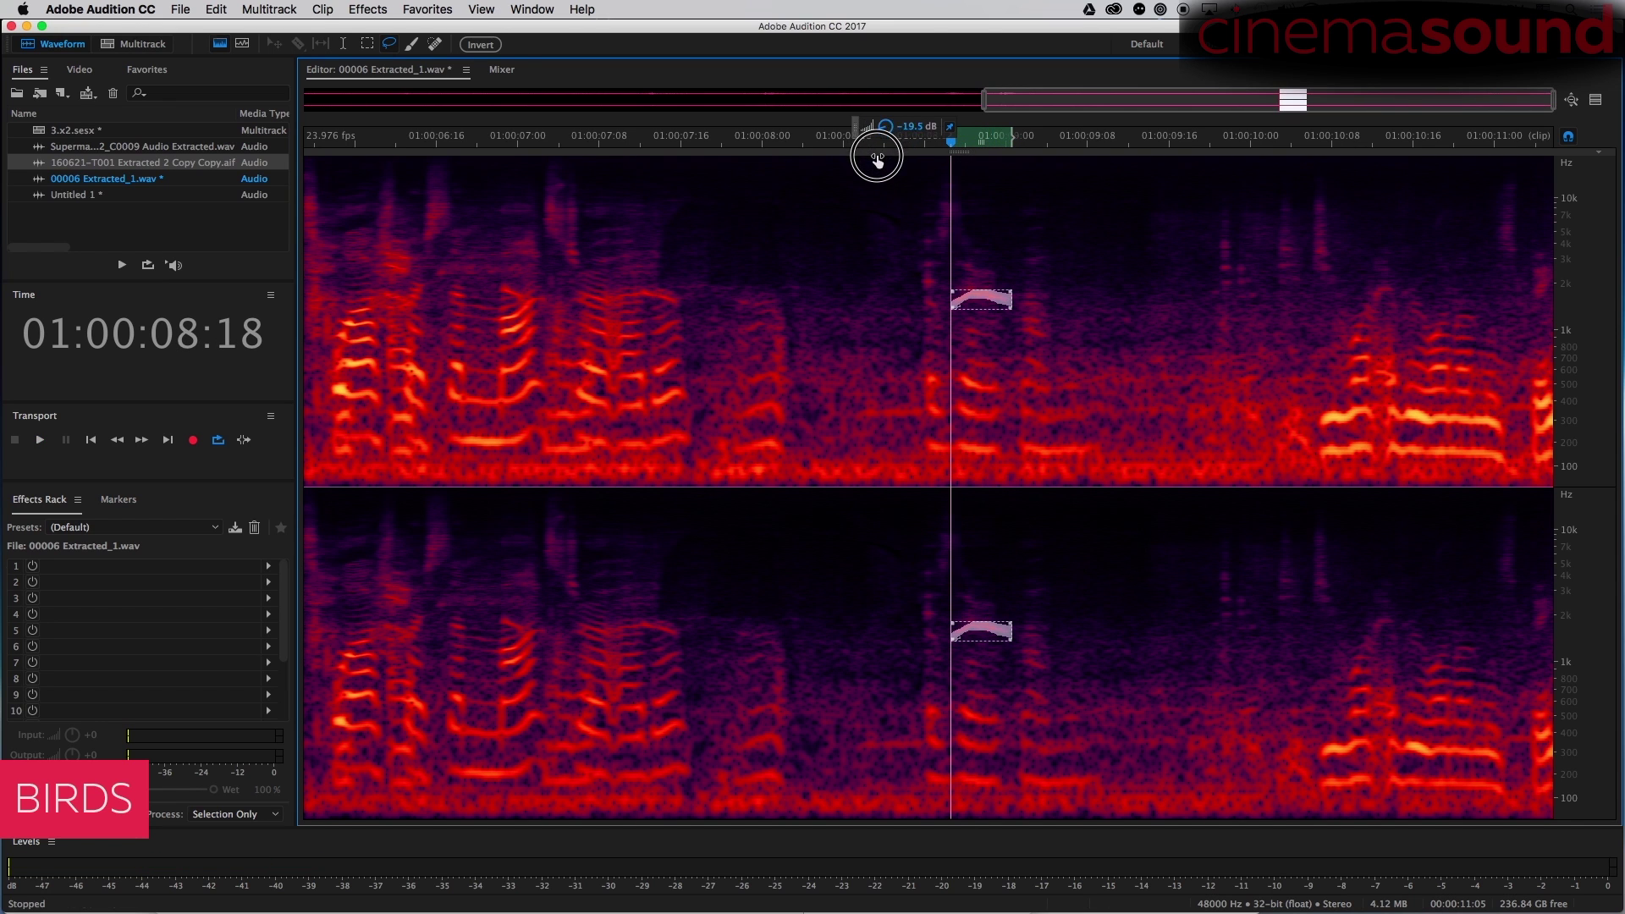
left_click(776, 236)
key("space")
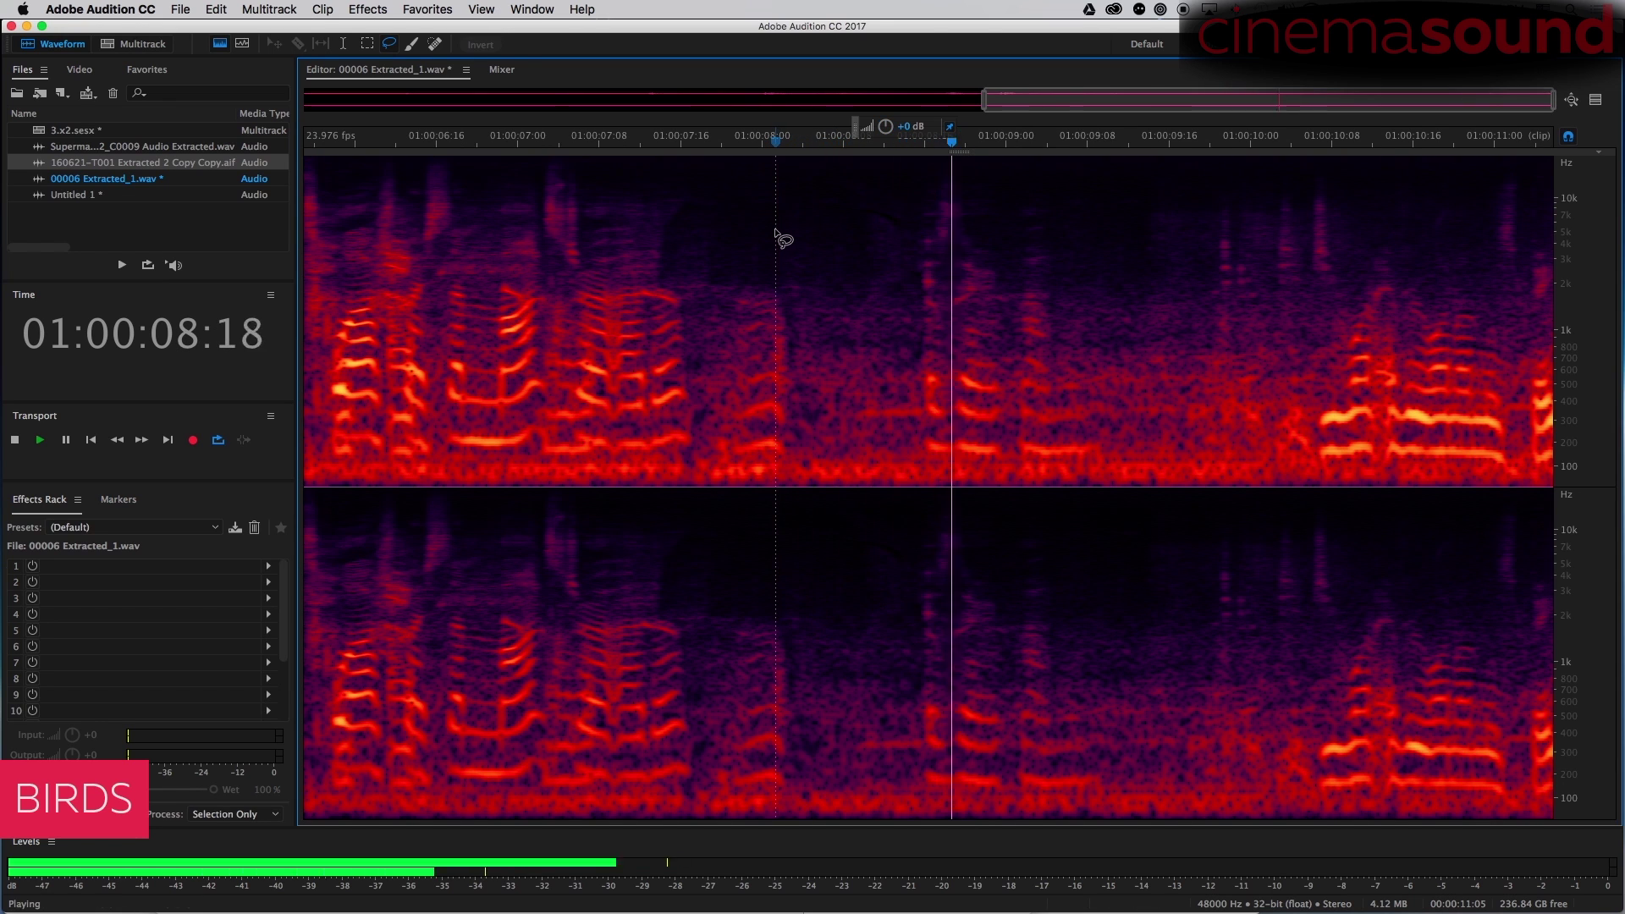
key("space")
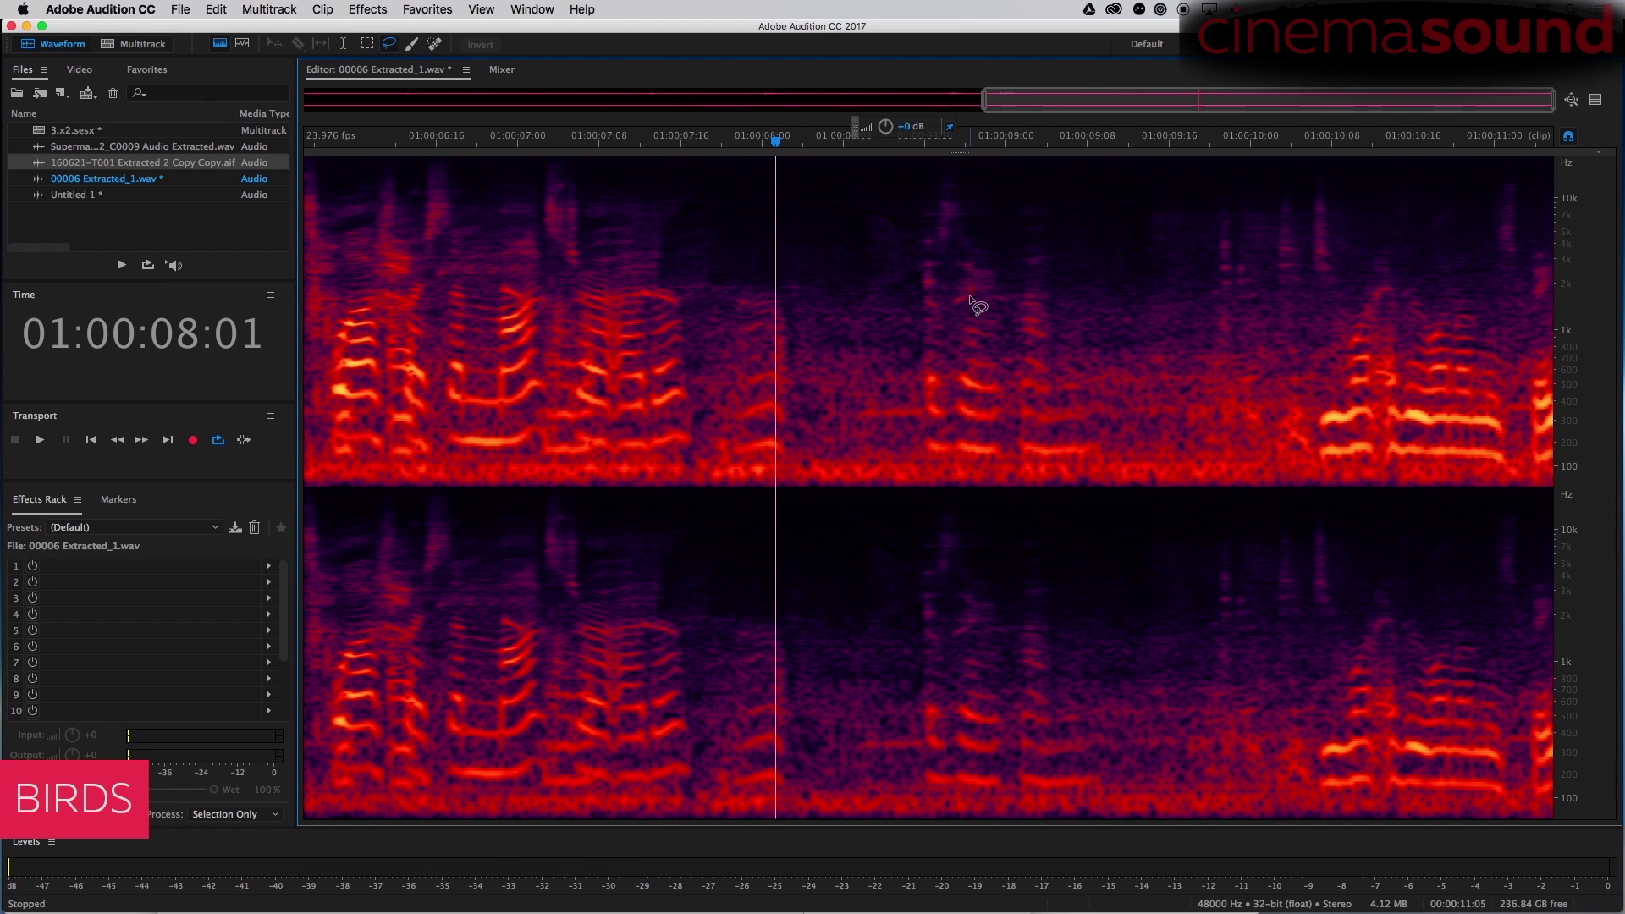
left_click_drag(954, 302, 1009, 297)
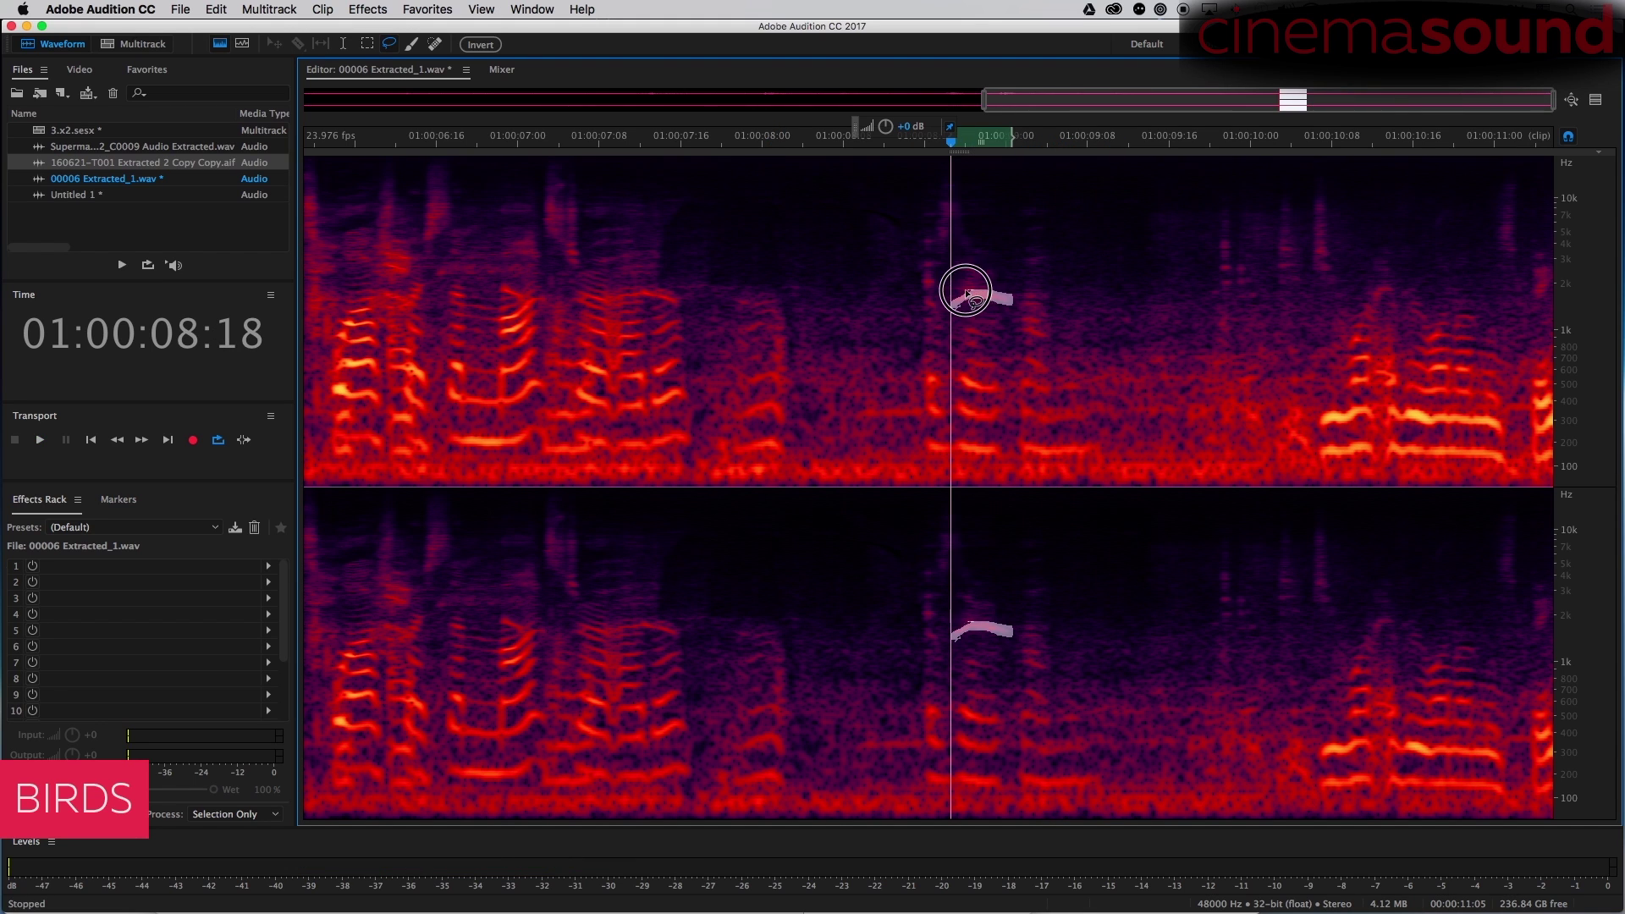
Lower the outlined 2 kHz chirp's gain, replay from 01:00:08:05, and return the playhead to 01:00:07:12.
key("space")
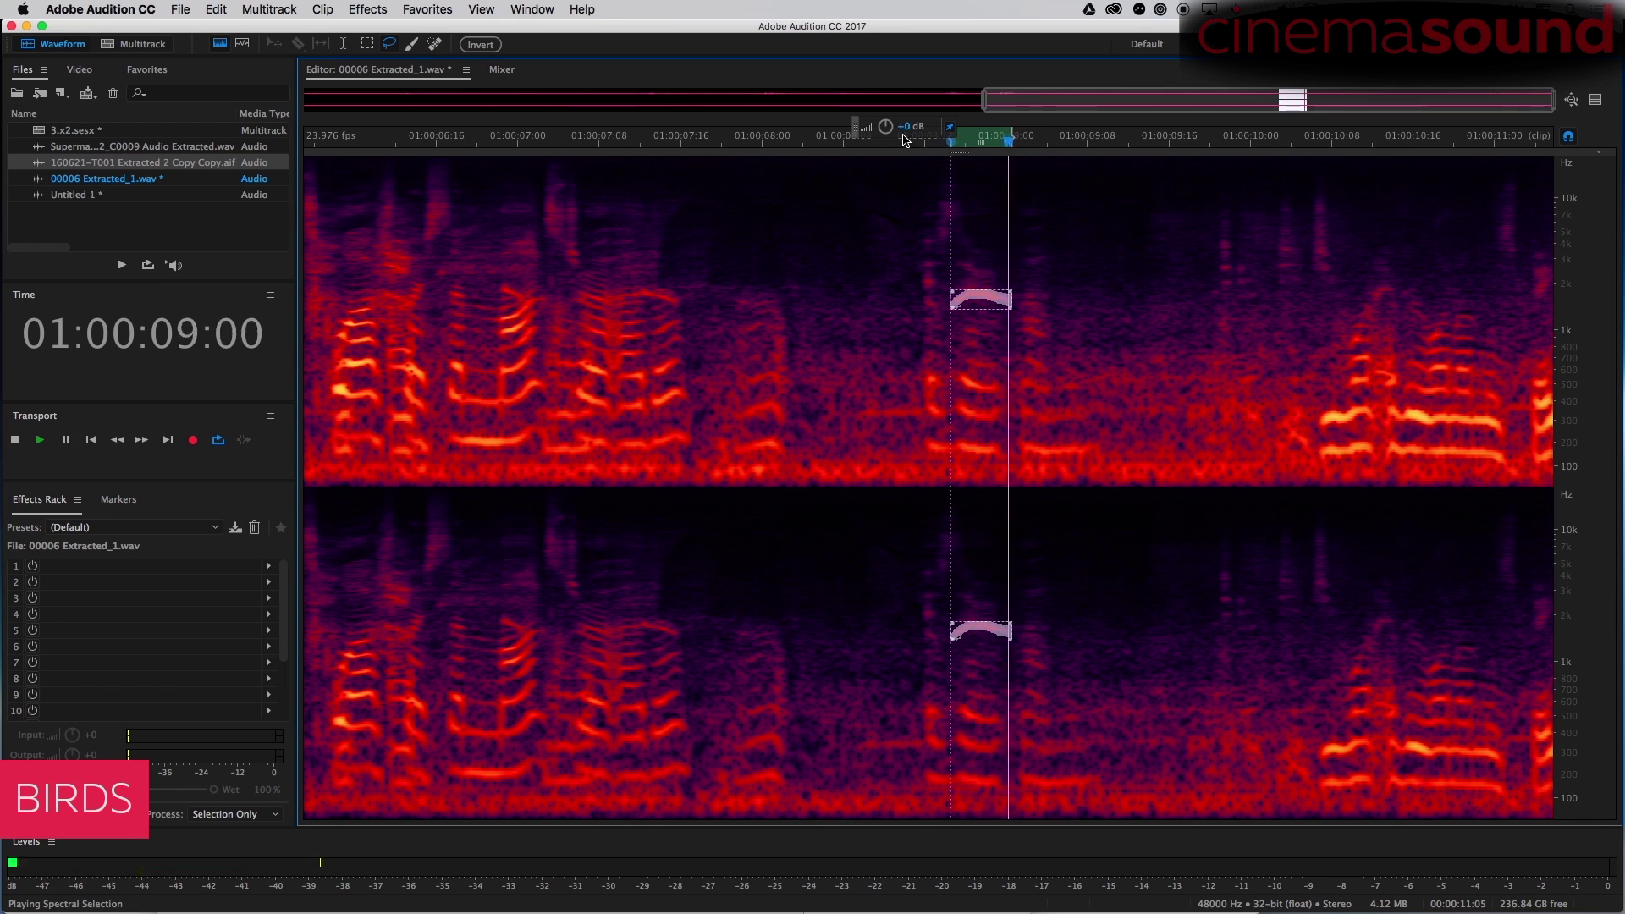
left_click_drag(884, 126, 873, 173)
left_click(821, 253)
key("space")
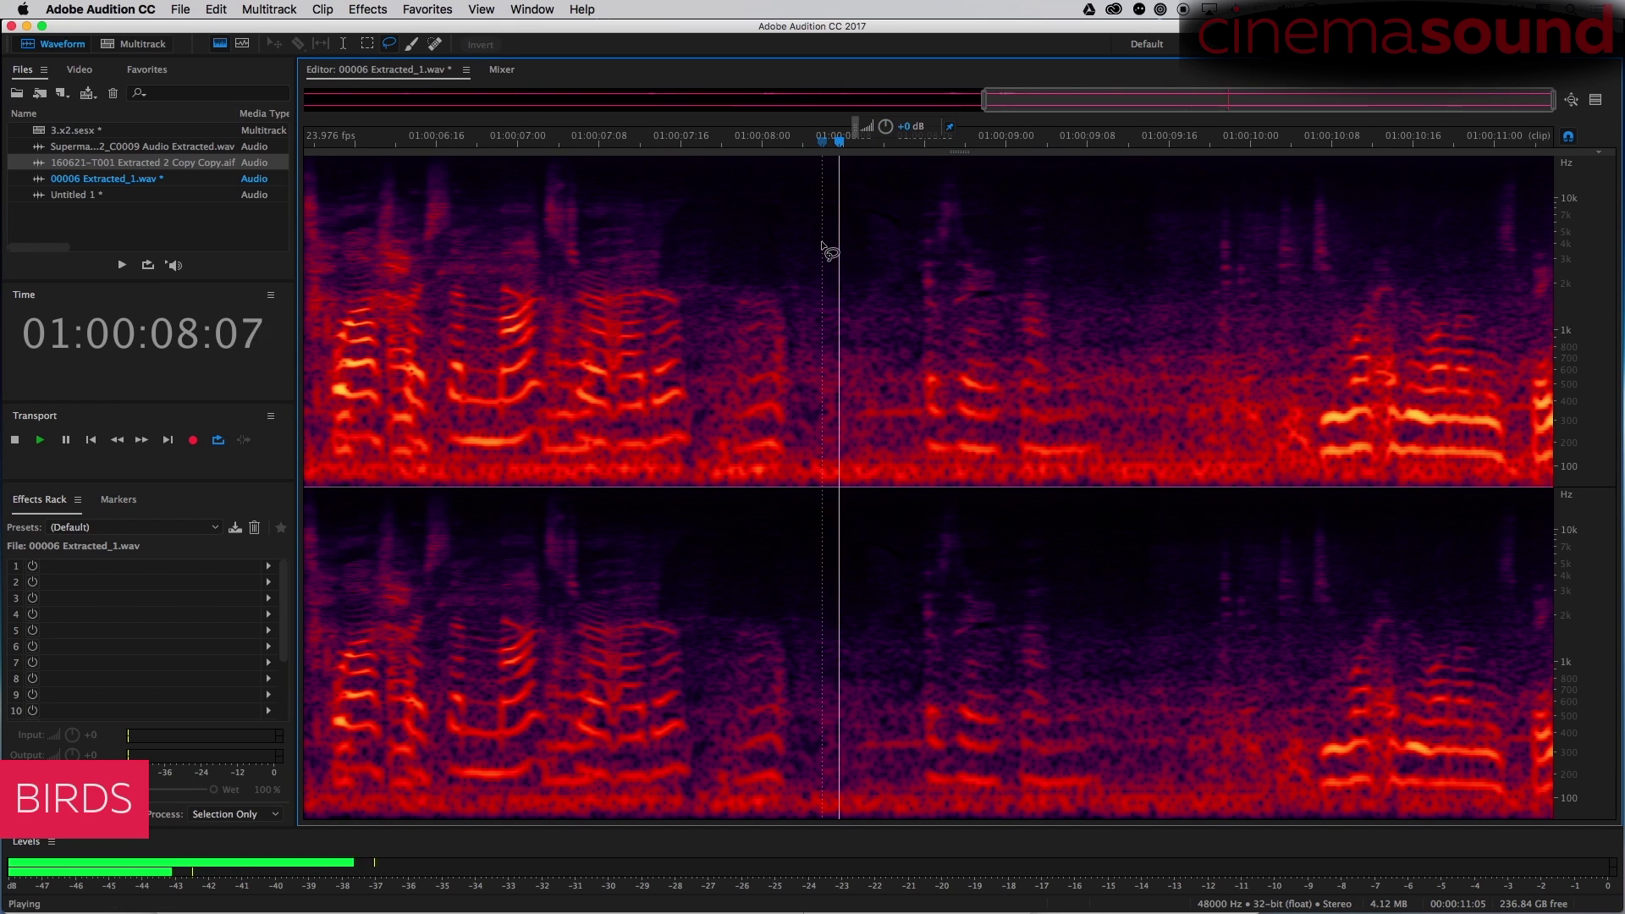
key("space")
key("space")
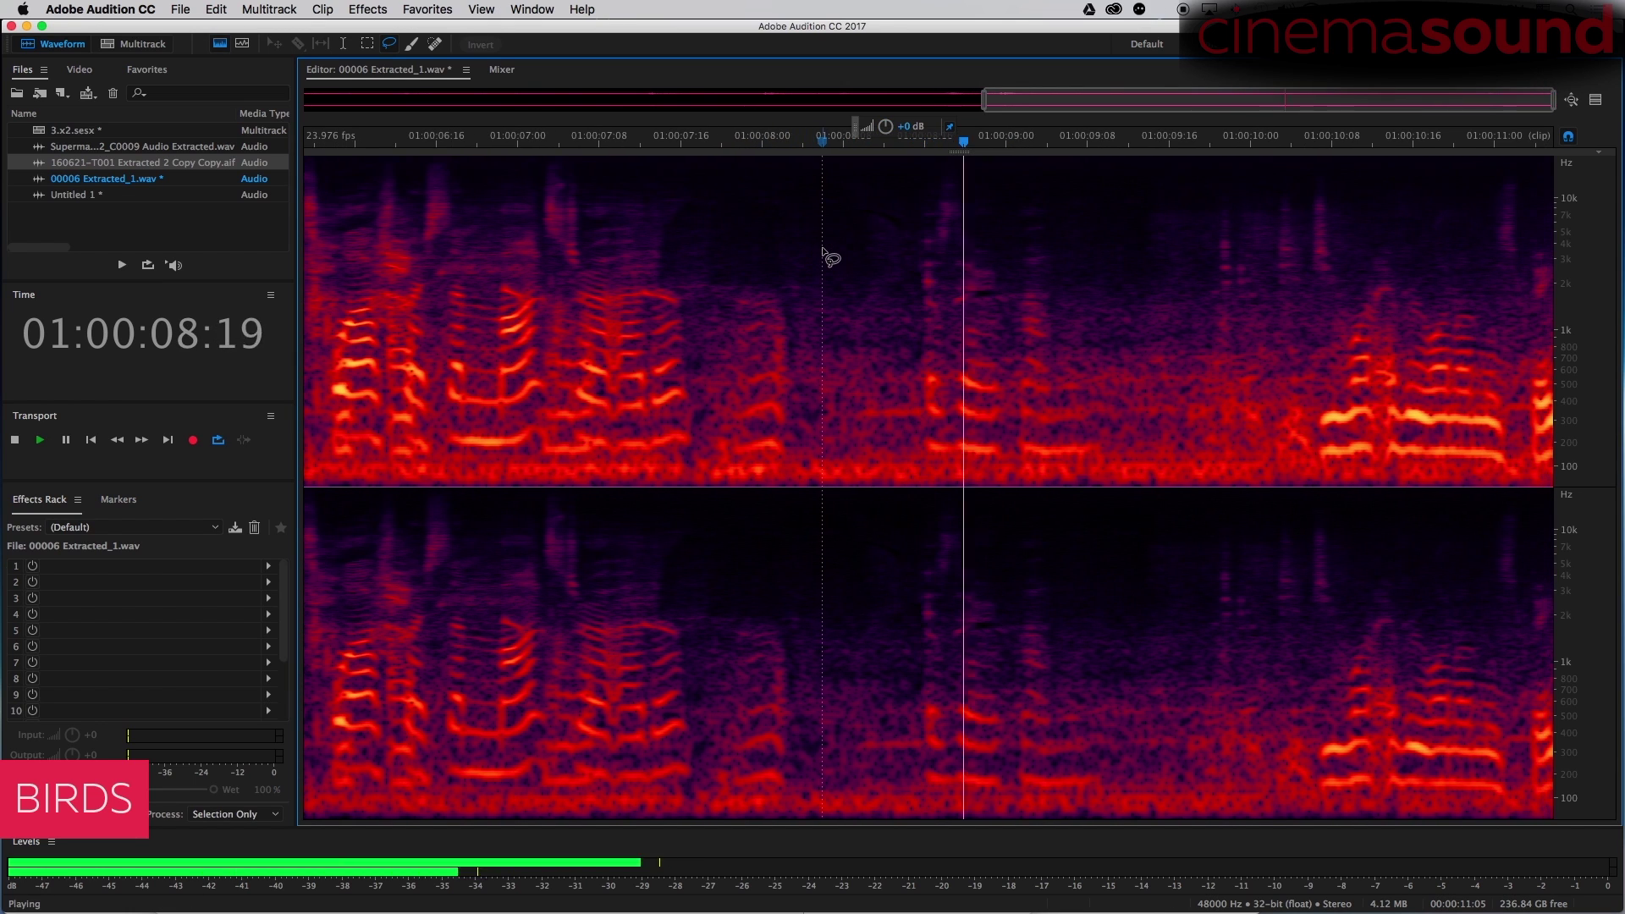
key("space")
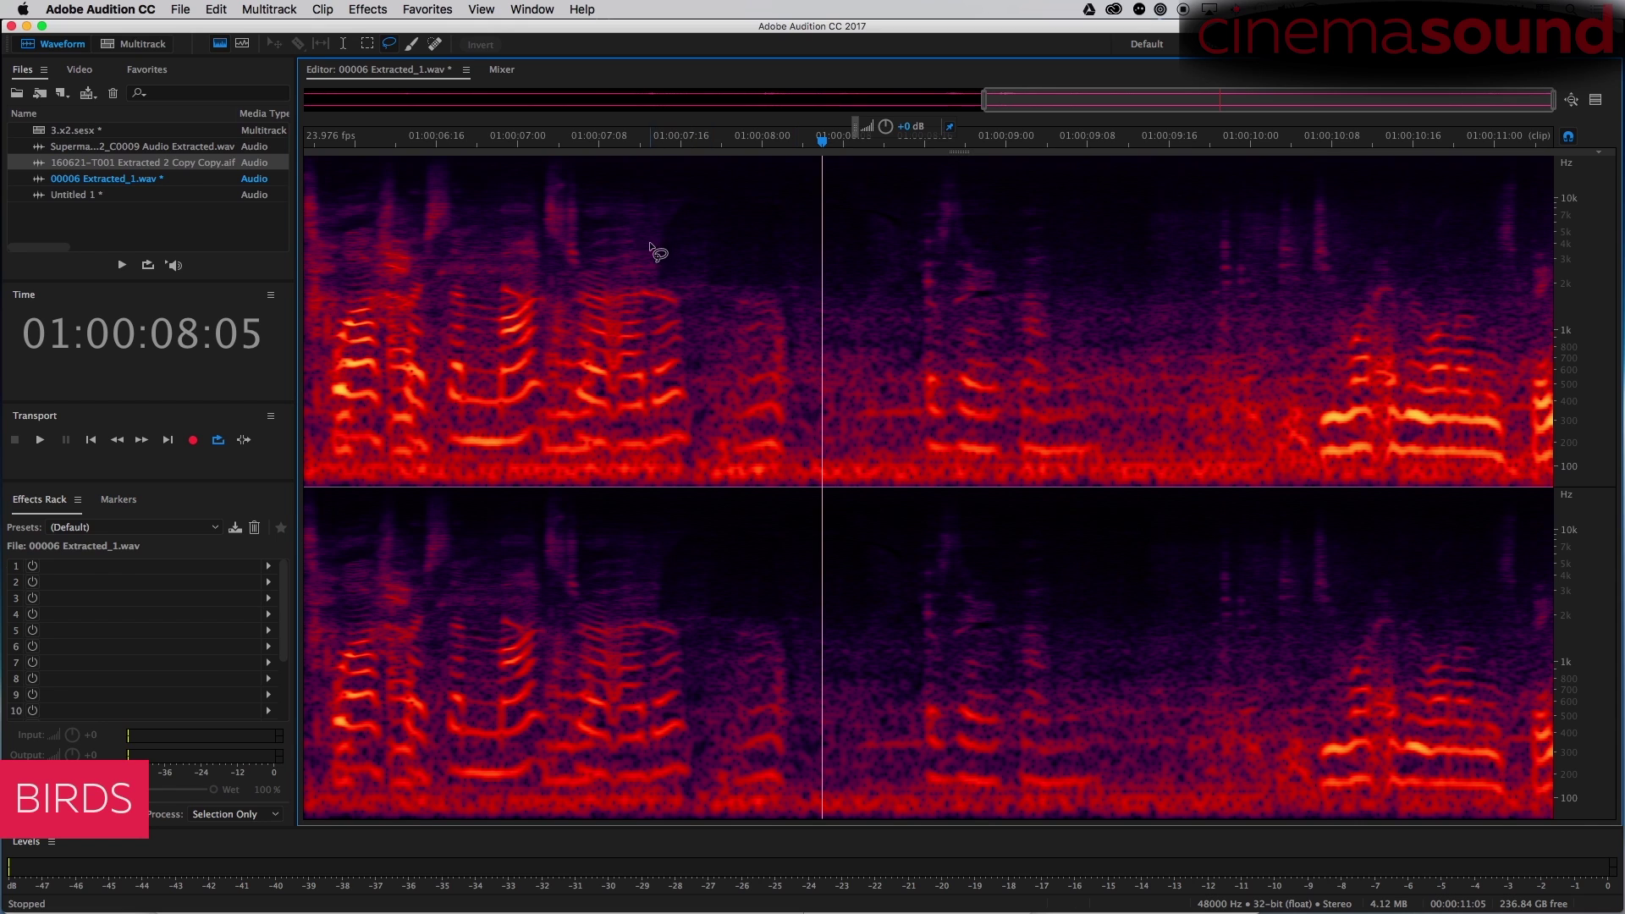
left_click(649, 255)
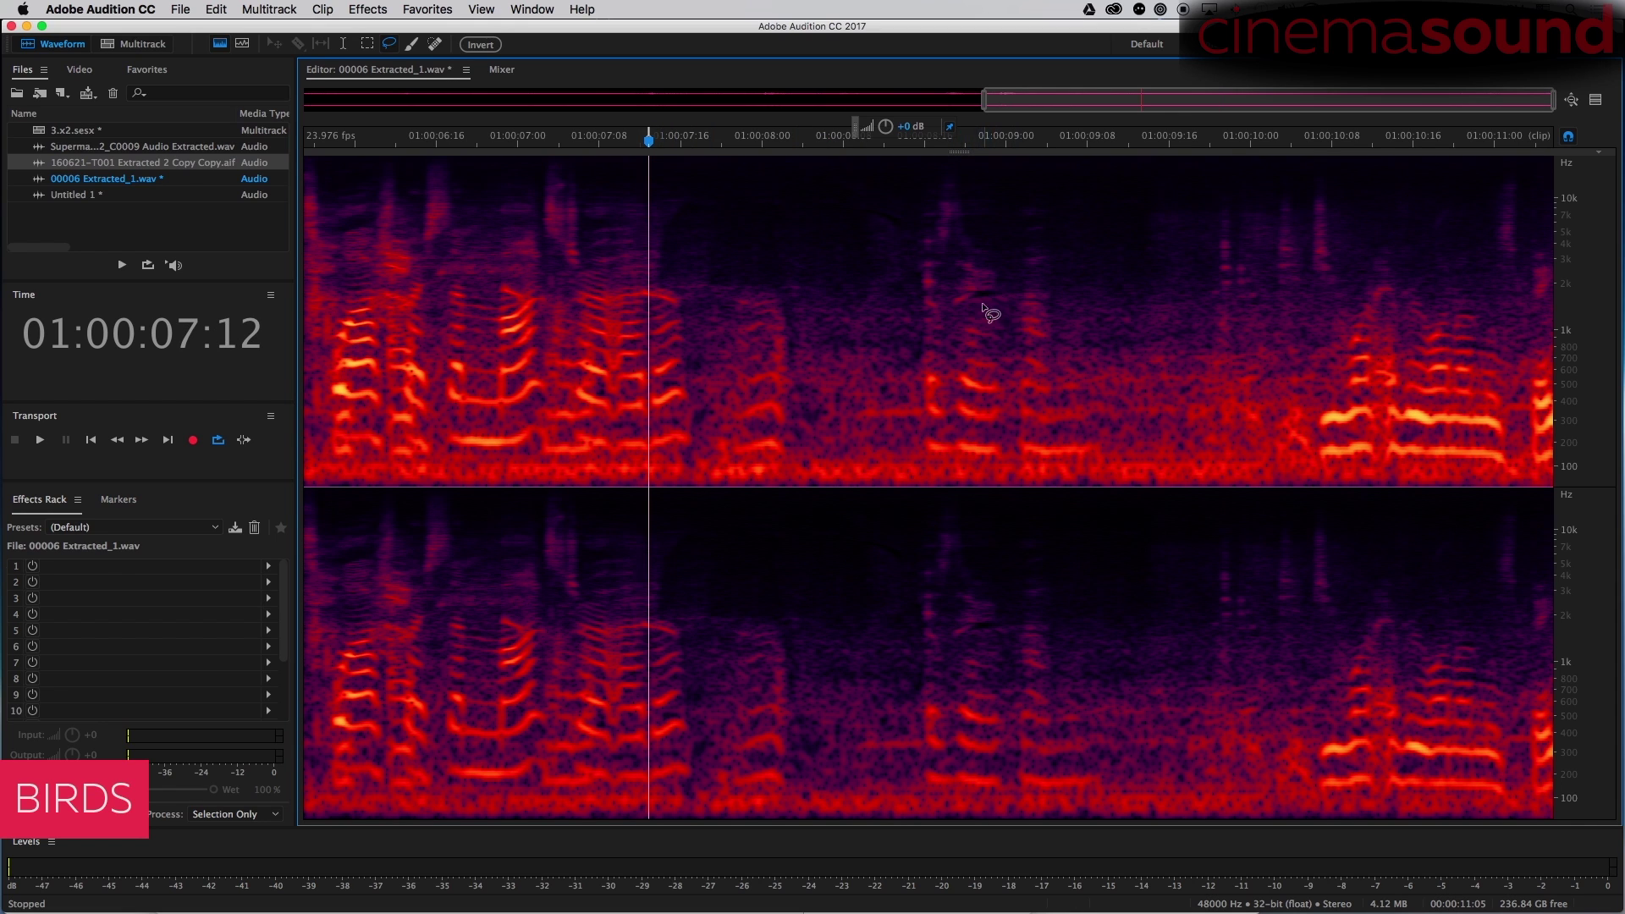
key("space")
key("space")
left_click(629, 315)
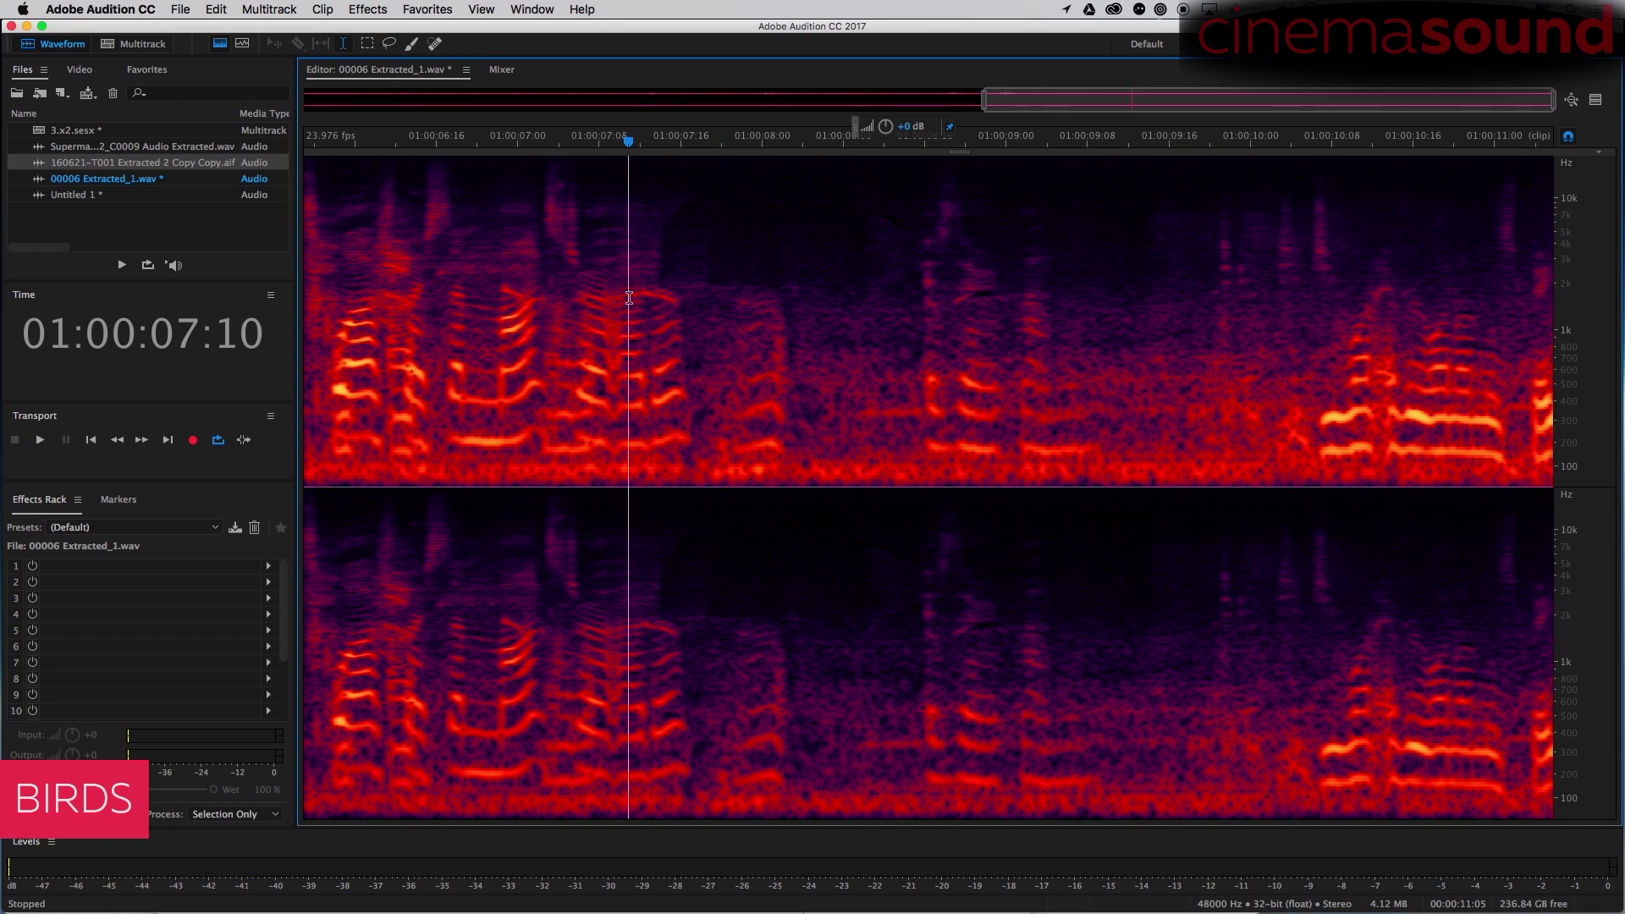
key("space")
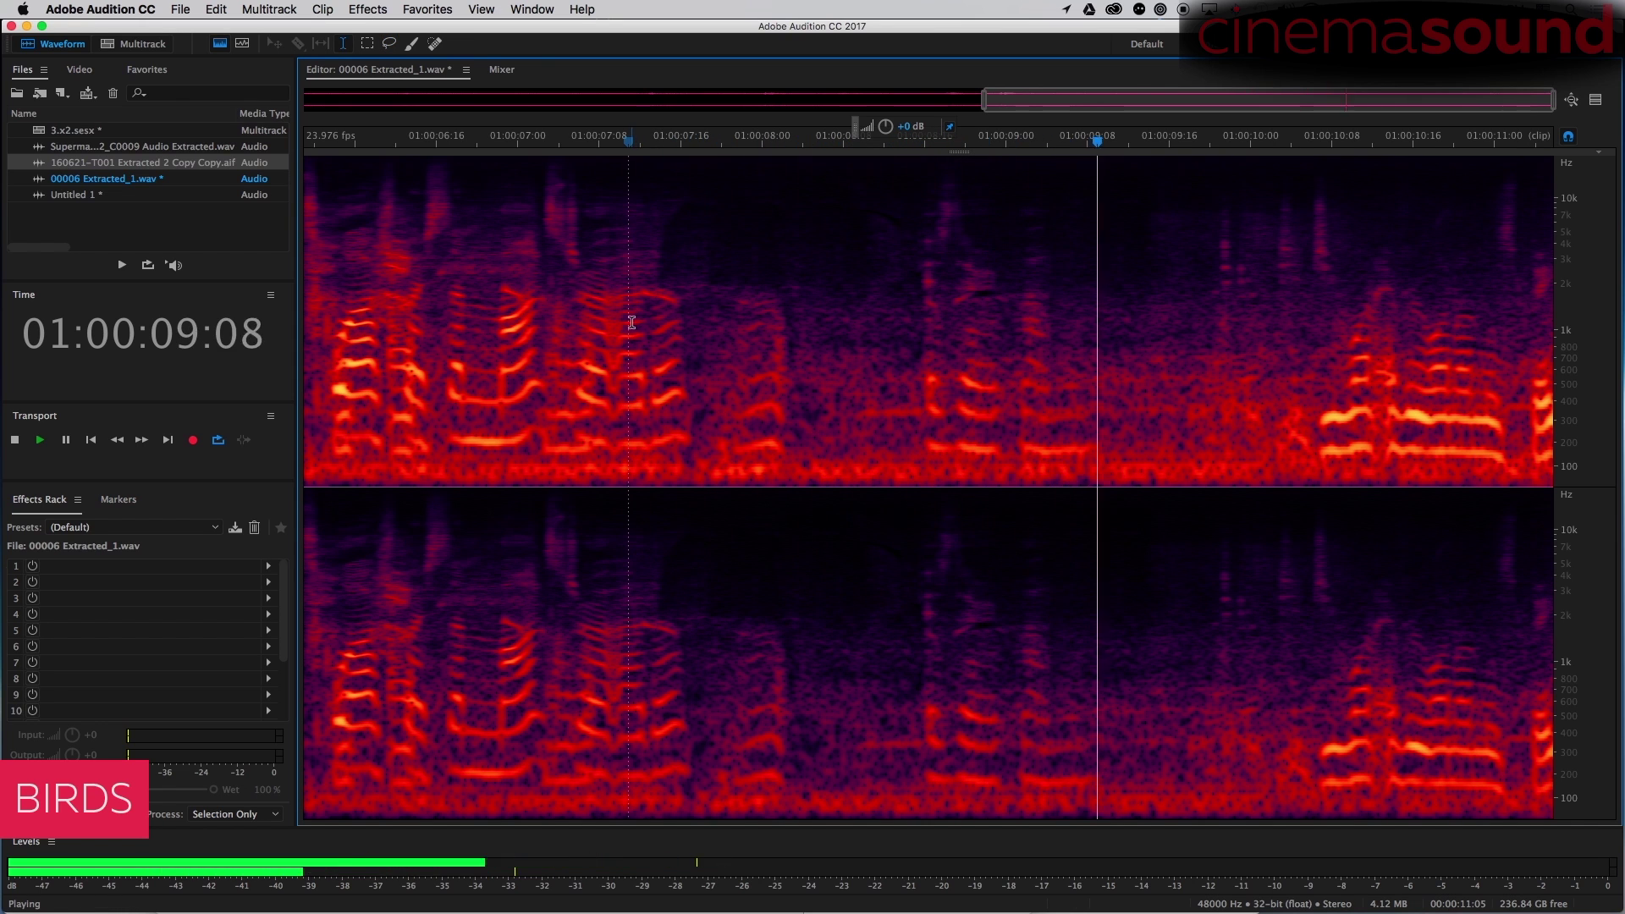
key("space")
key("space")
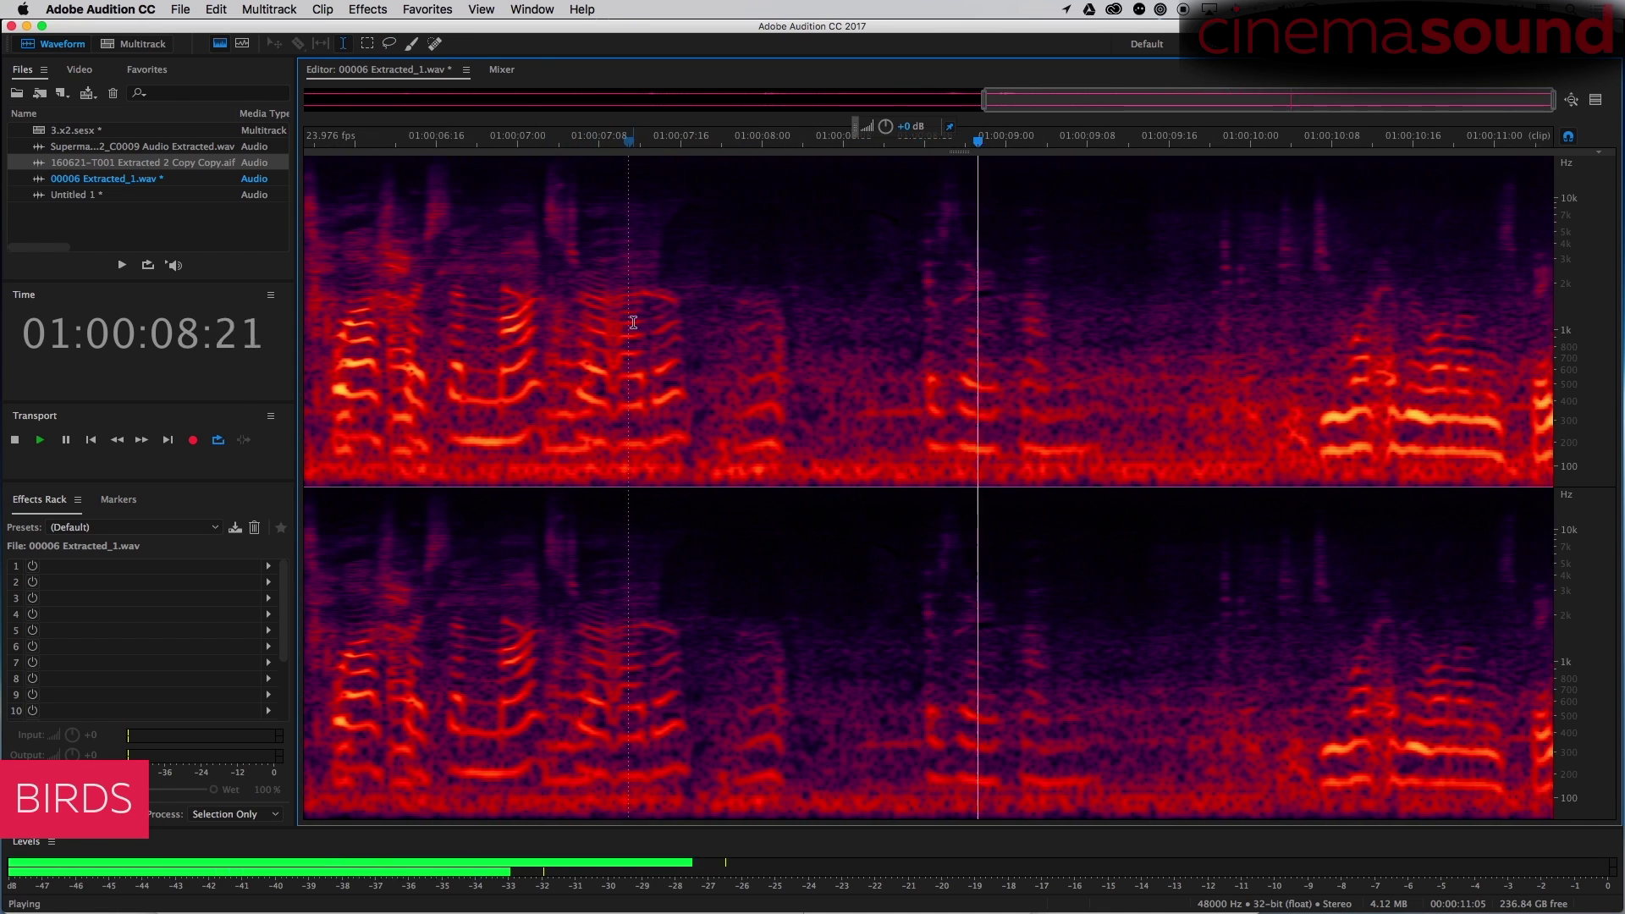
key("space")
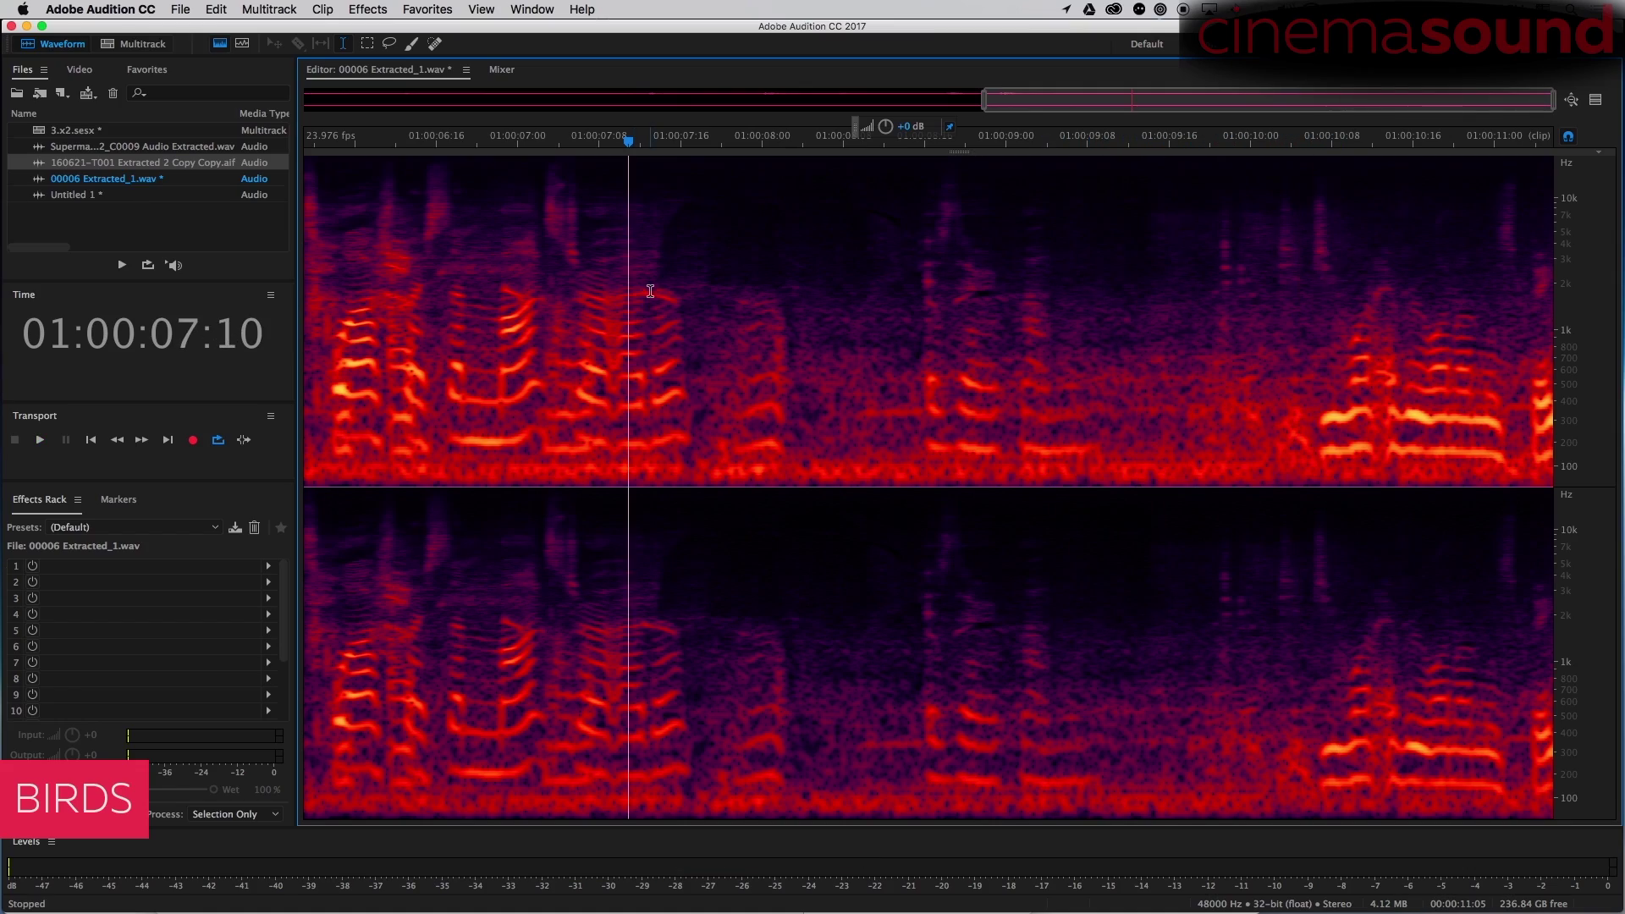